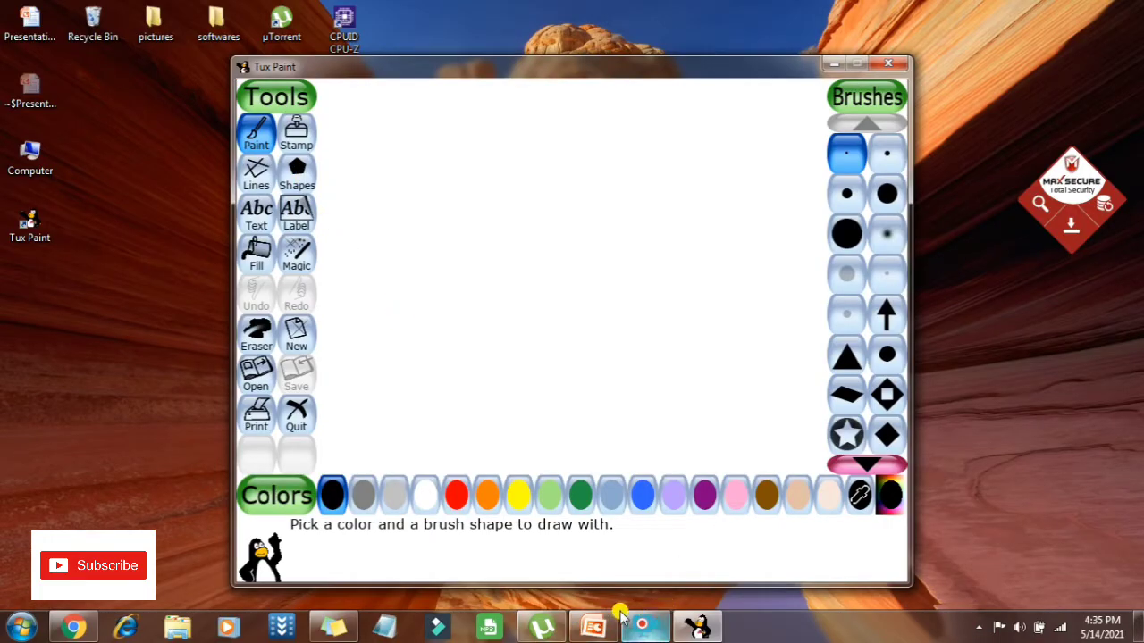
- Paint a tiny yellow dot near the middle of the canvas with the smallest brush
mouse_move(640, 622)
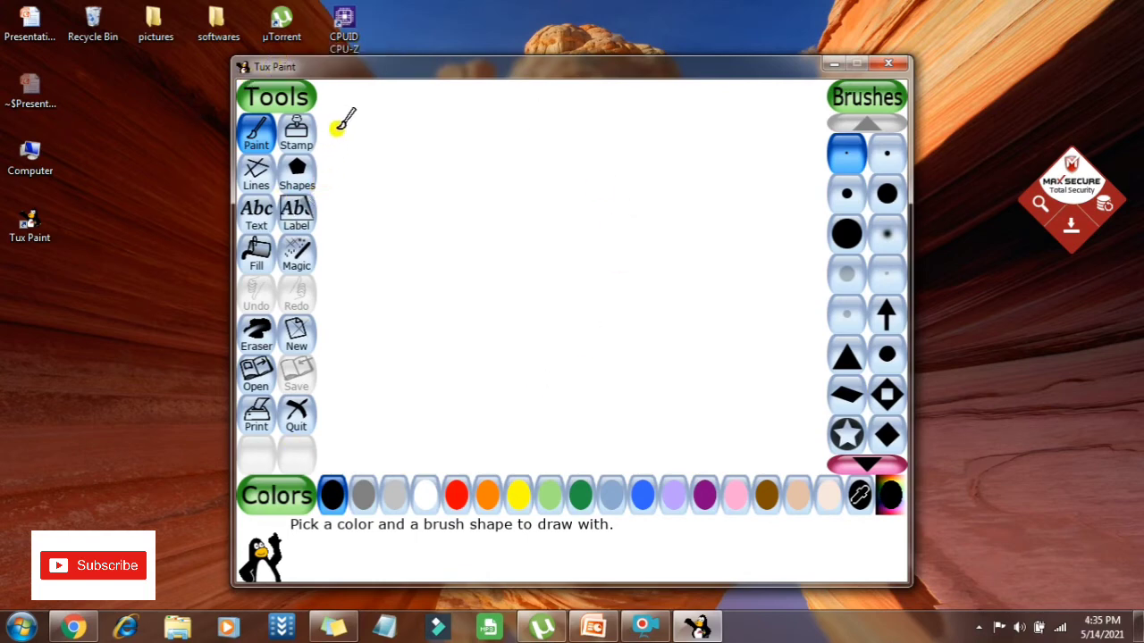
click(517, 490)
click(509, 309)
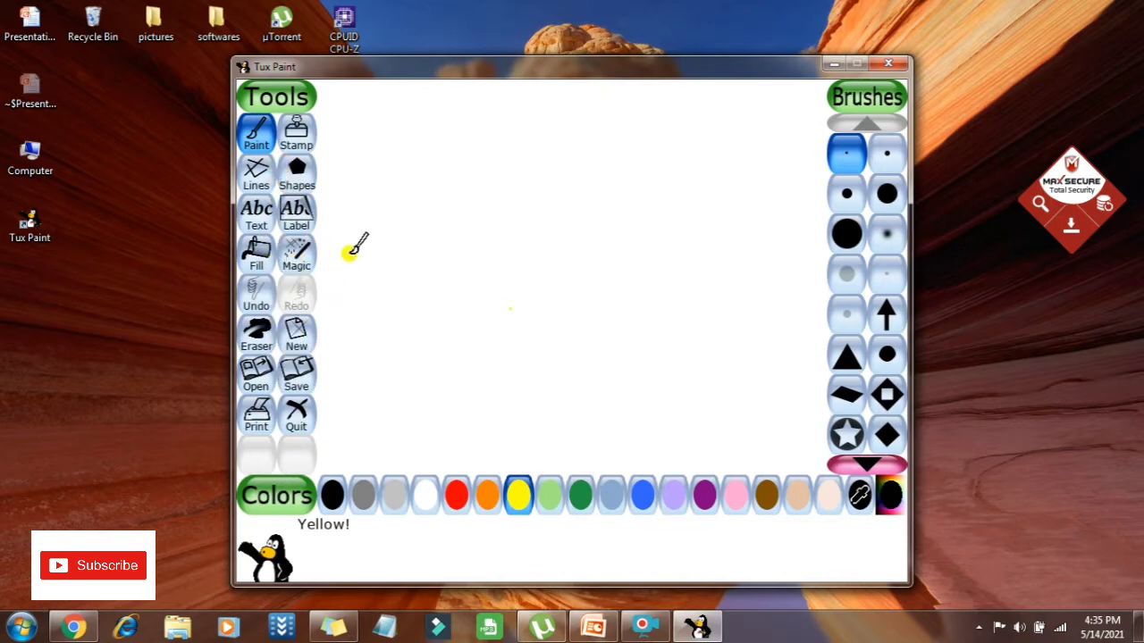
- Draw a large unrotated filled yellow square in the canvas's upper area, dismissing the Windows color scheme prompt
click(294, 179)
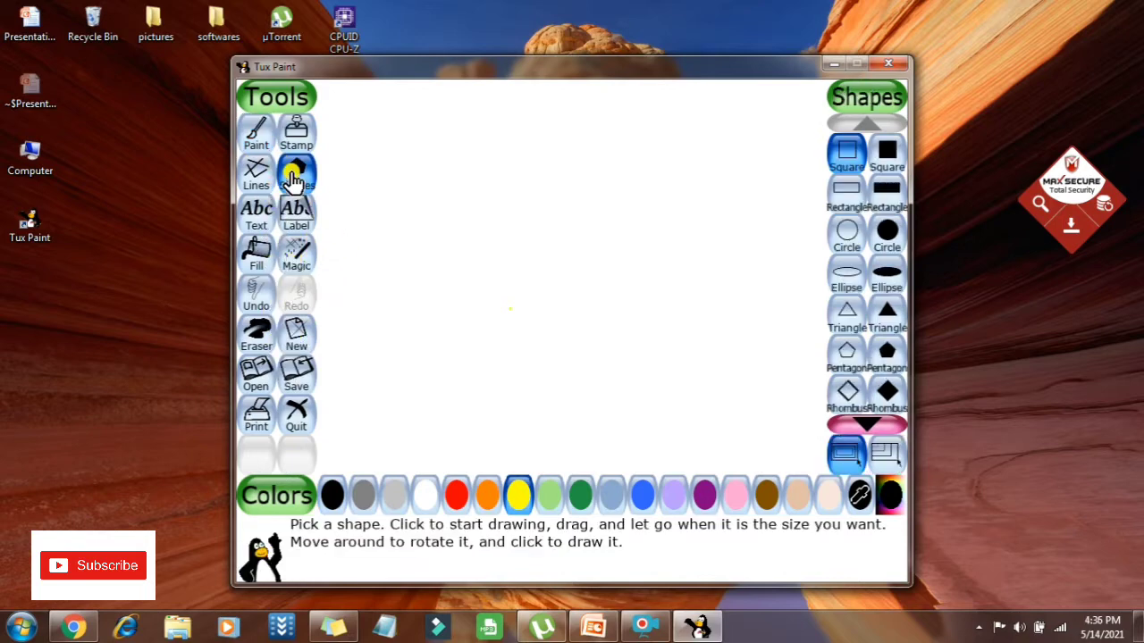
click(887, 153)
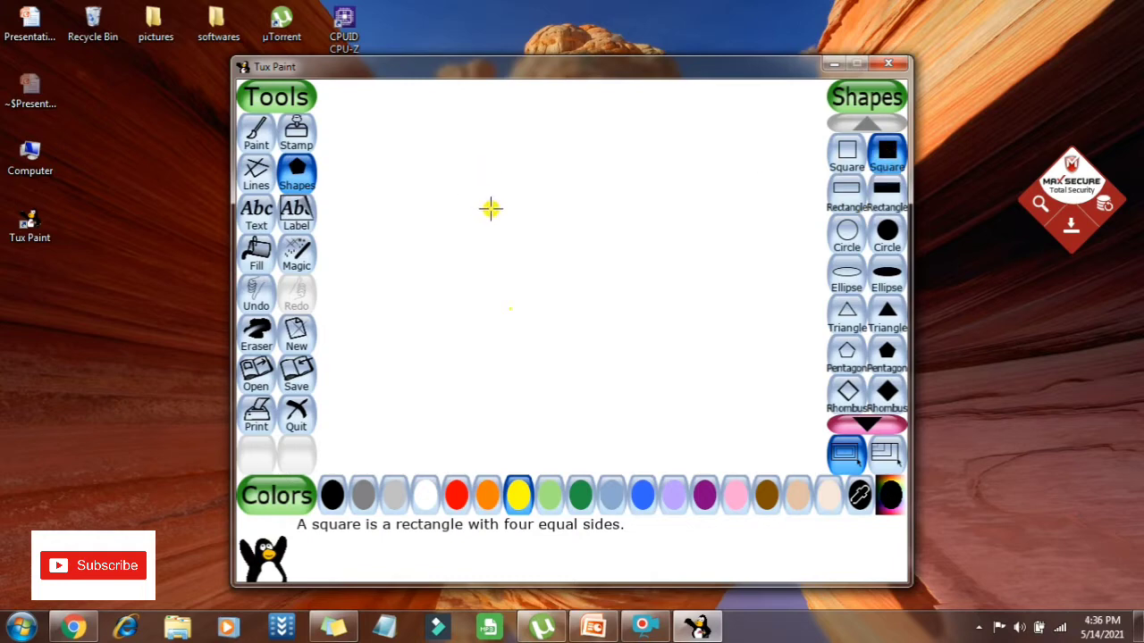
drag(491, 200, 569, 269)
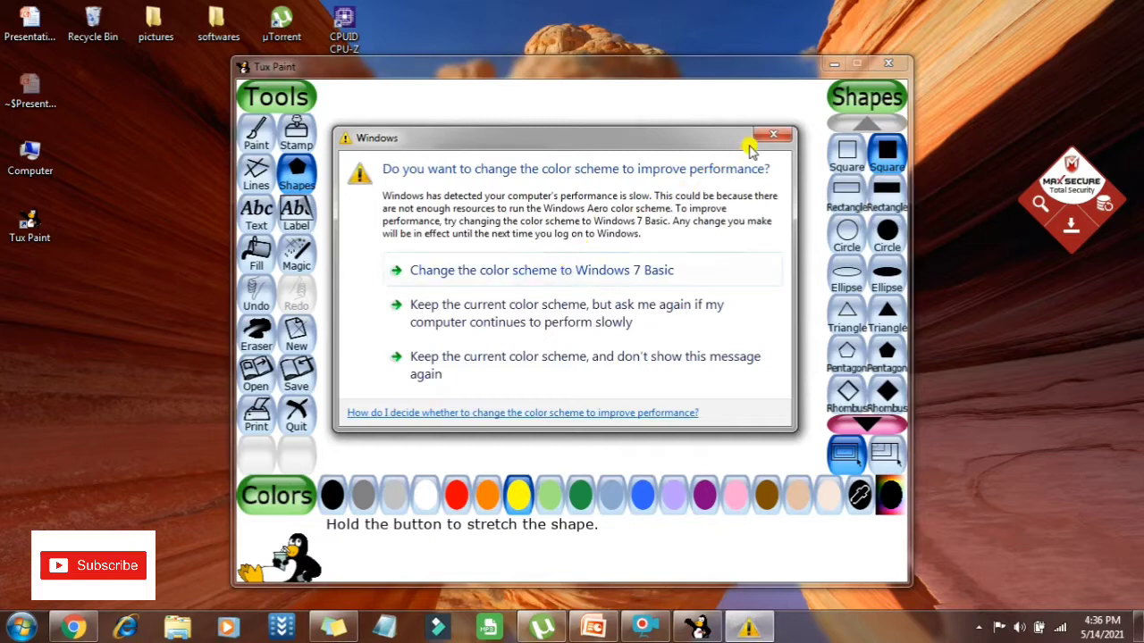
click(773, 135)
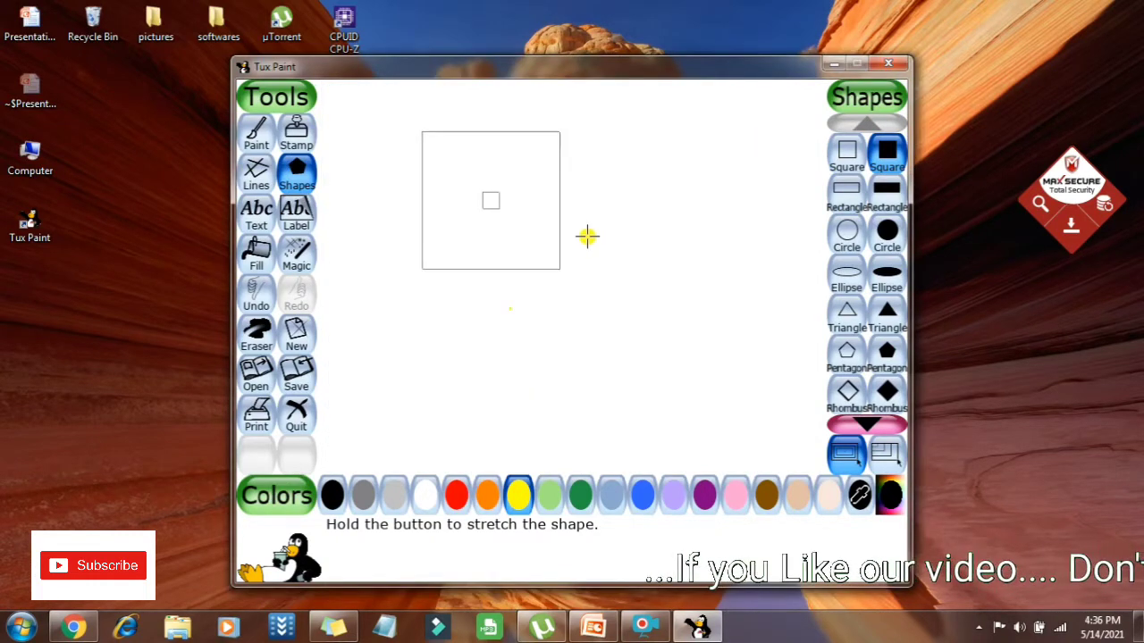
drag(586, 236, 595, 237)
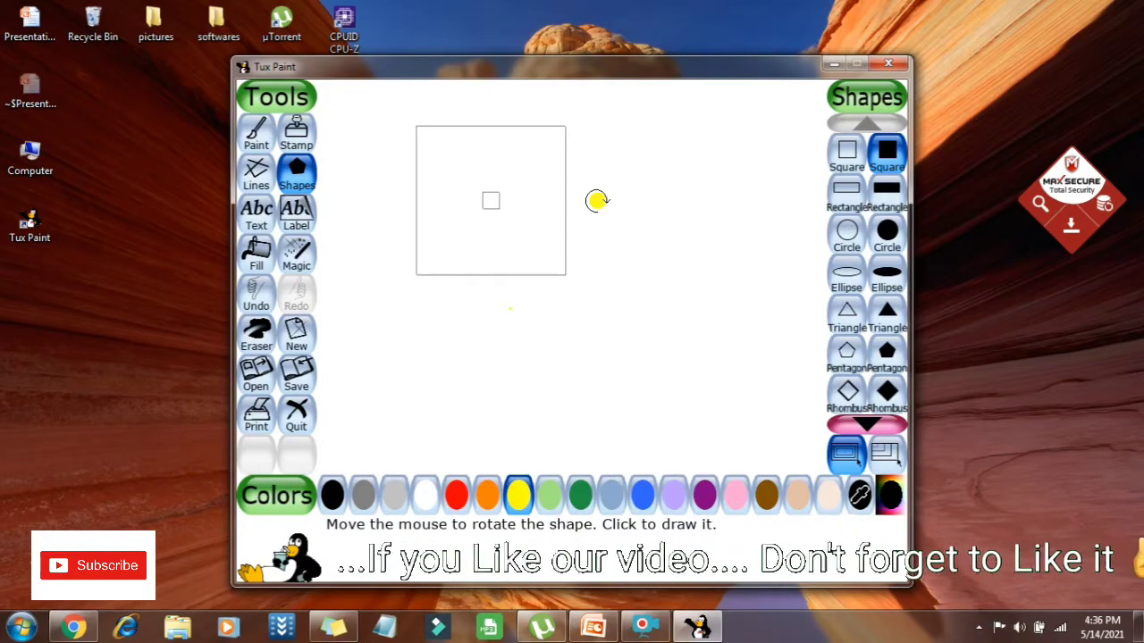
click(597, 200)
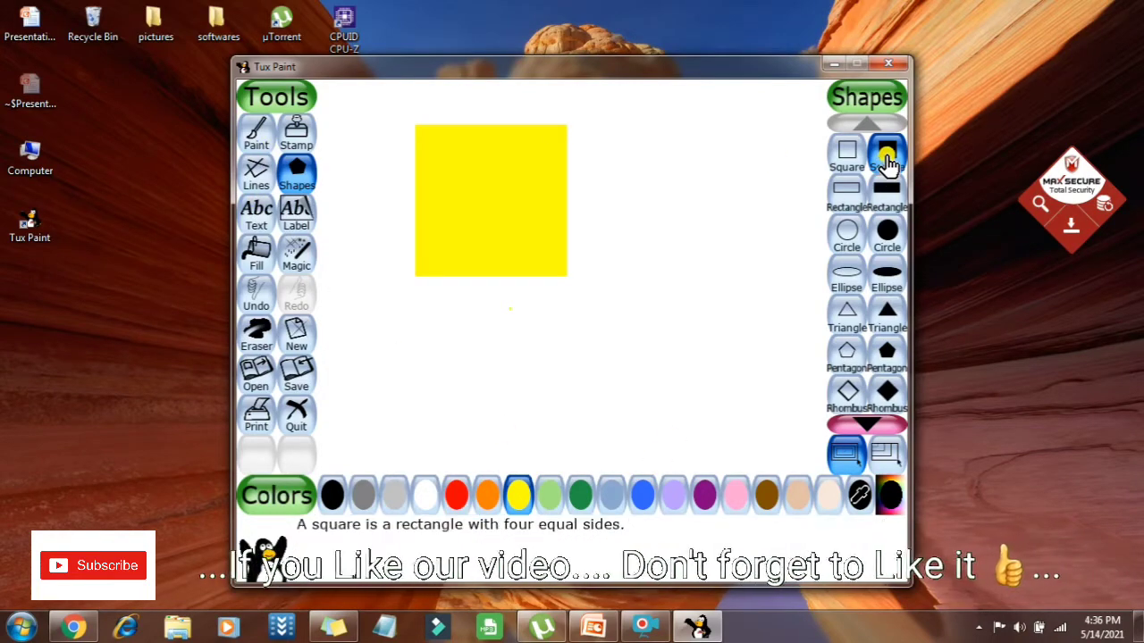
- Draw three filled blue squares: two small ones in the lower middle and a large tilted one beside the yellow square
click(642, 498)
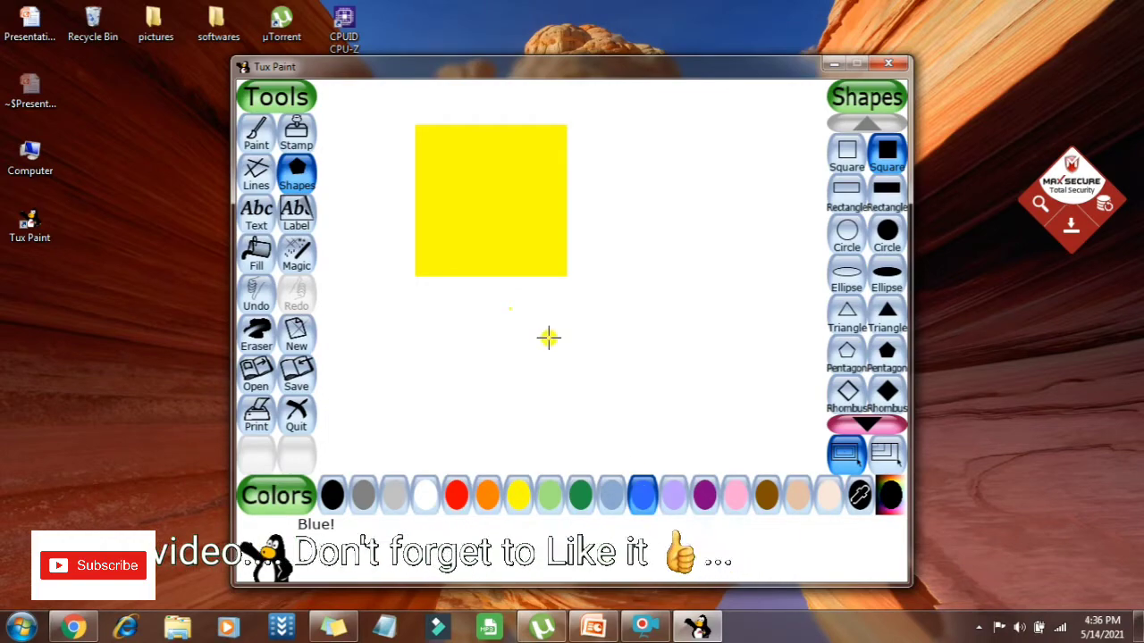
click(584, 333)
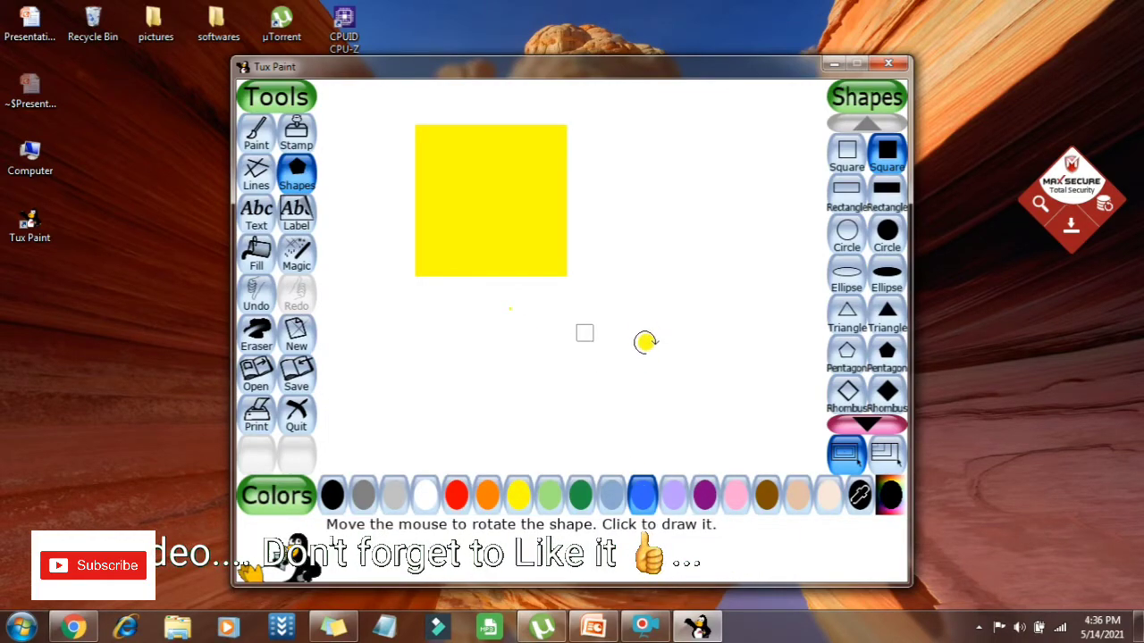
click(636, 352)
drag(639, 304, 640, 306)
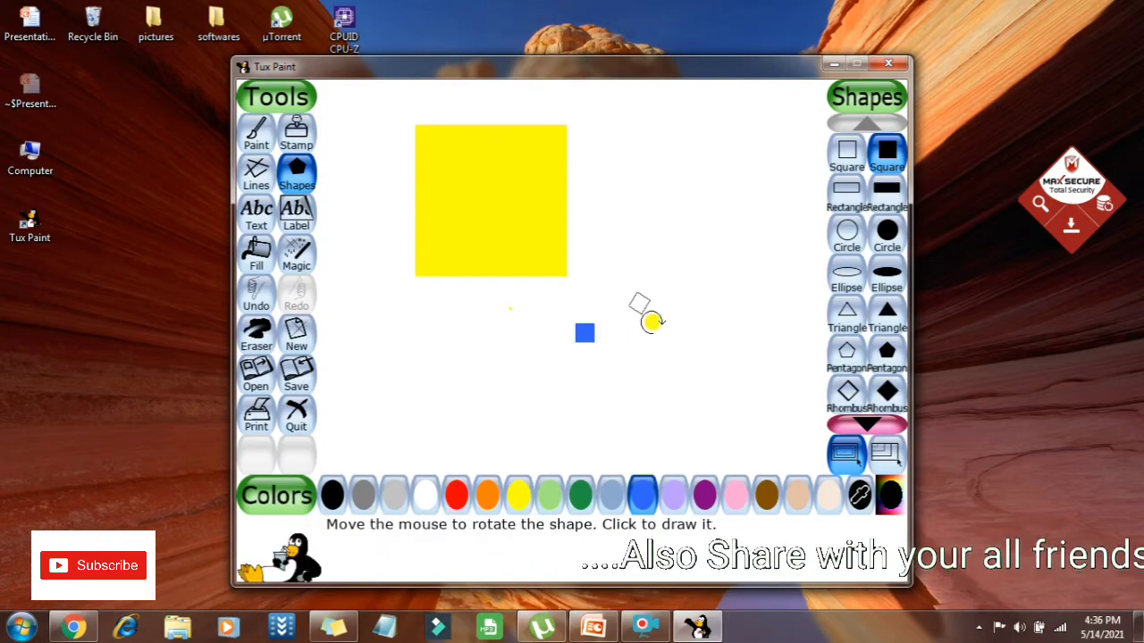
click(653, 282)
drag(647, 233, 697, 310)
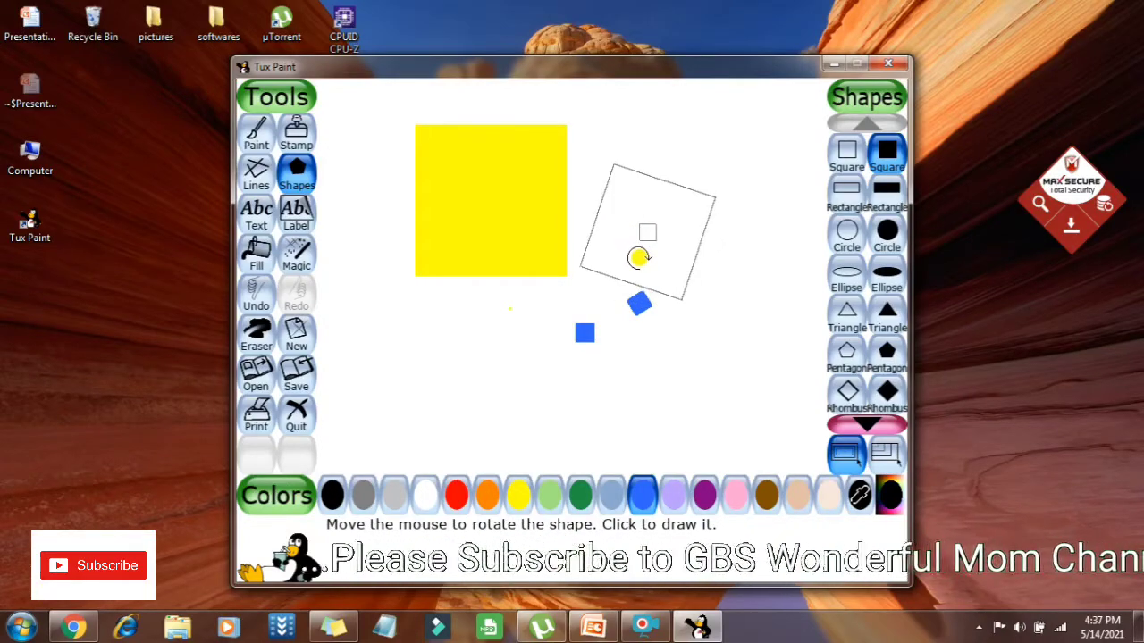
click(638, 258)
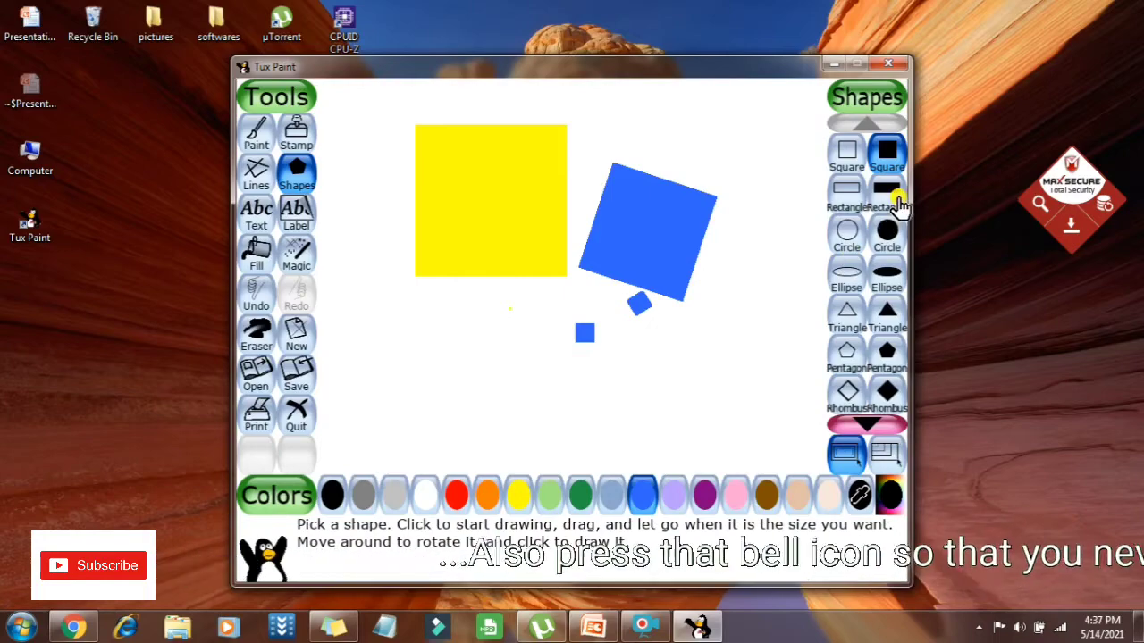
- Draw a medium-sized filled orange square just below the yellow square
click(889, 154)
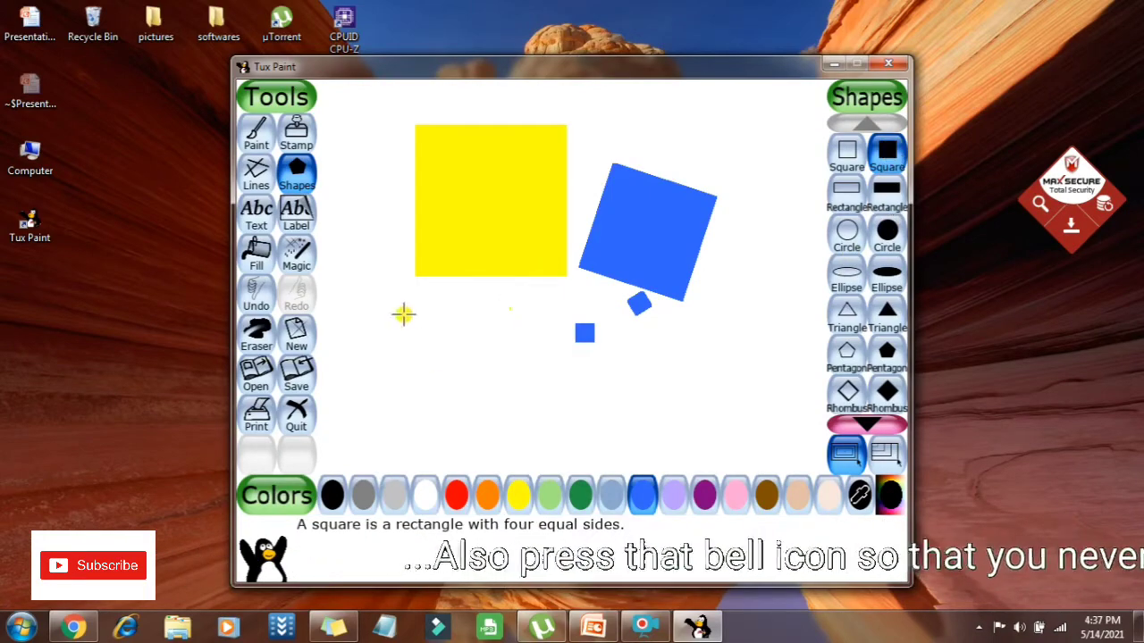
click(487, 493)
drag(426, 325, 477, 382)
click(479, 325)
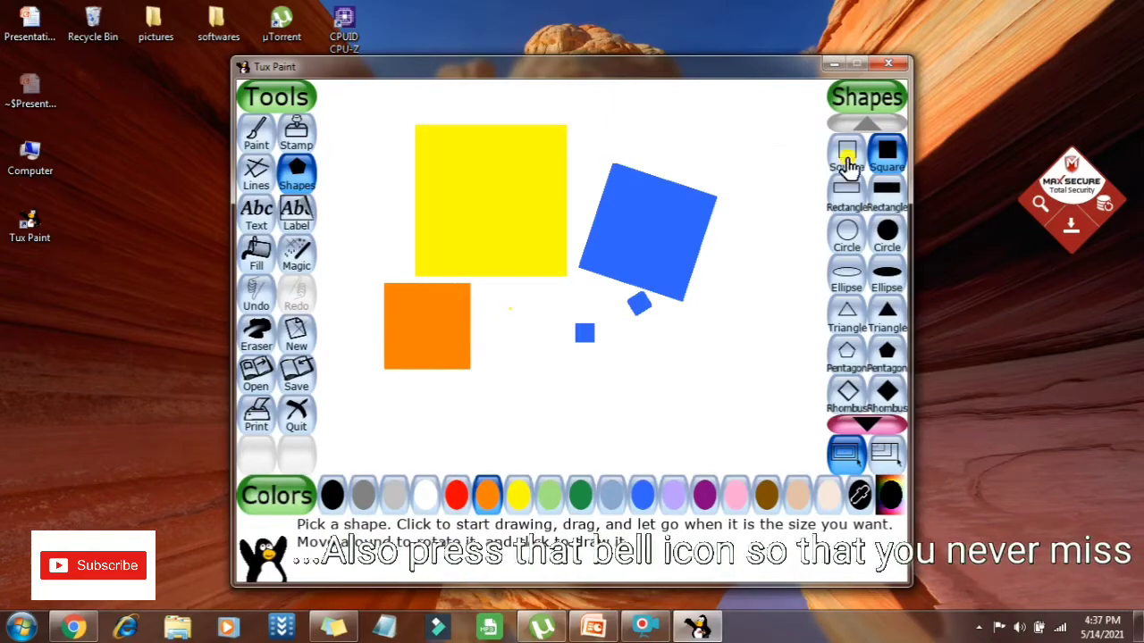
- Draw a filled orange rectangle touching the orange square's lower corner, without rotating it
click(887, 193)
drag(523, 377, 576, 410)
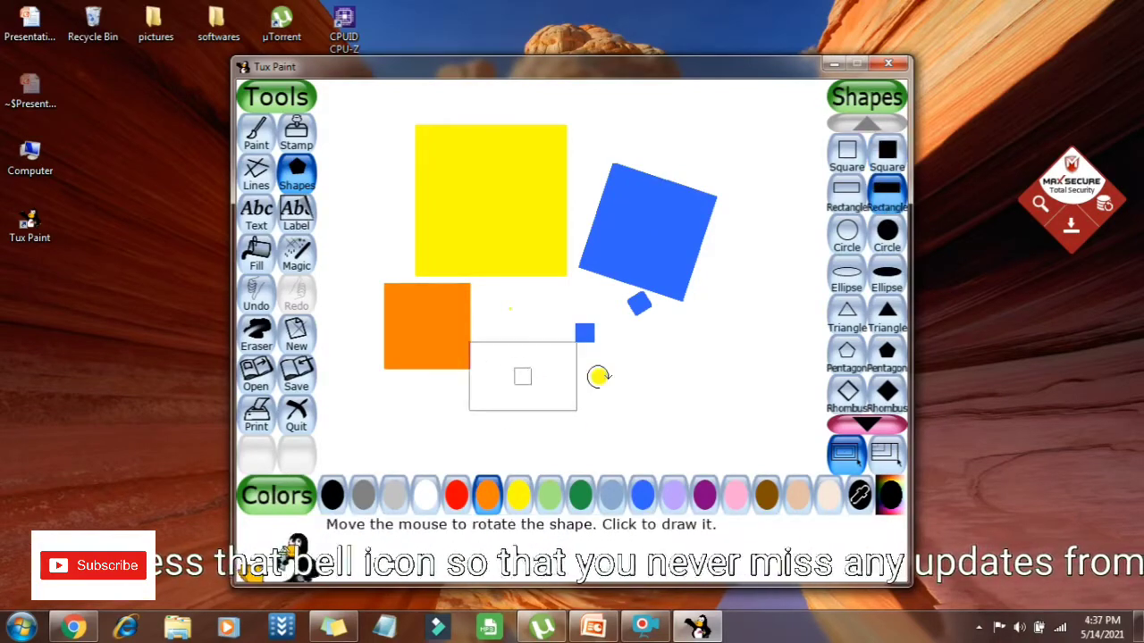
click(598, 376)
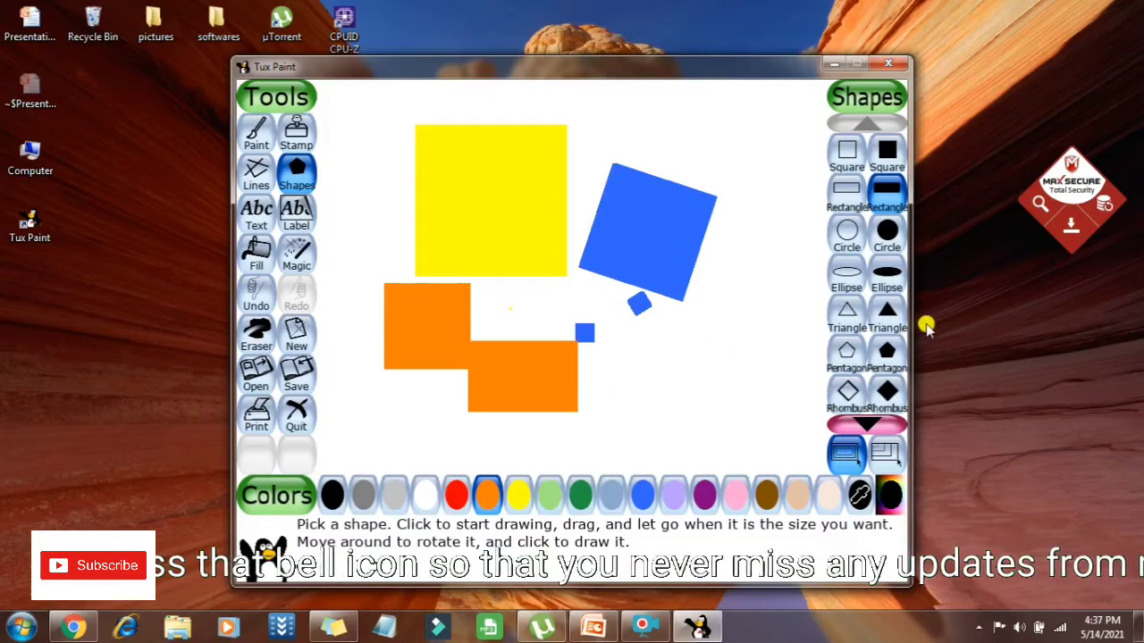
- Draw a tall purple outline triangle beside the blue squares, pointing straight up
click(702, 496)
click(847, 329)
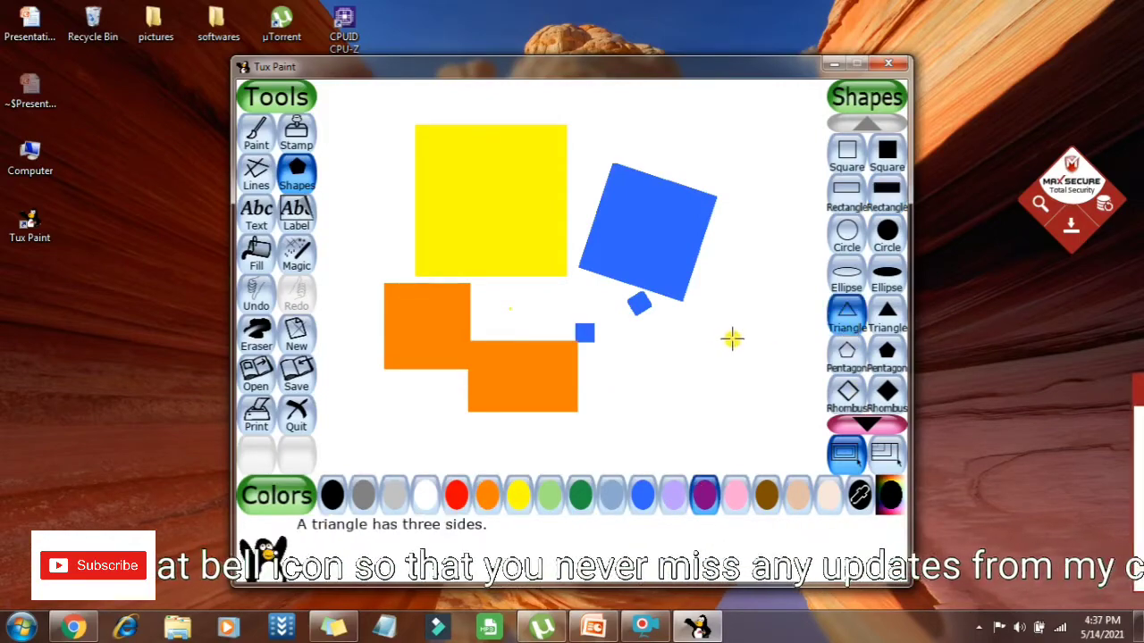
drag(732, 337, 781, 421)
click(784, 338)
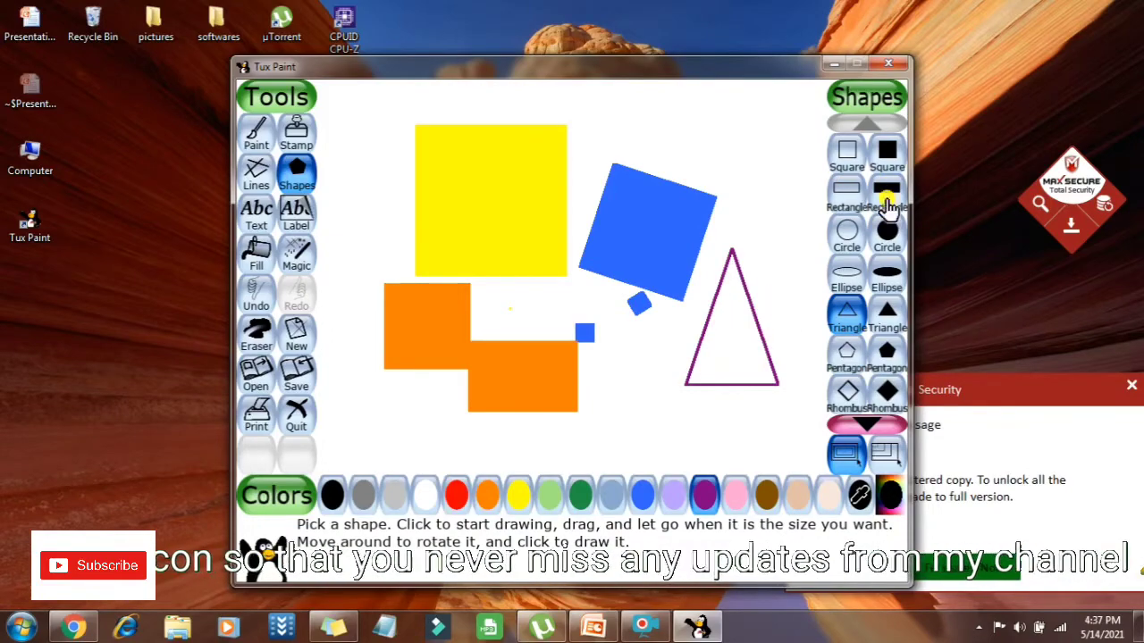
- Draw a large filled purple circle overlapping the upper part of the large blue square, and choose the filled rhombus shape
click(854, 235)
click(886, 234)
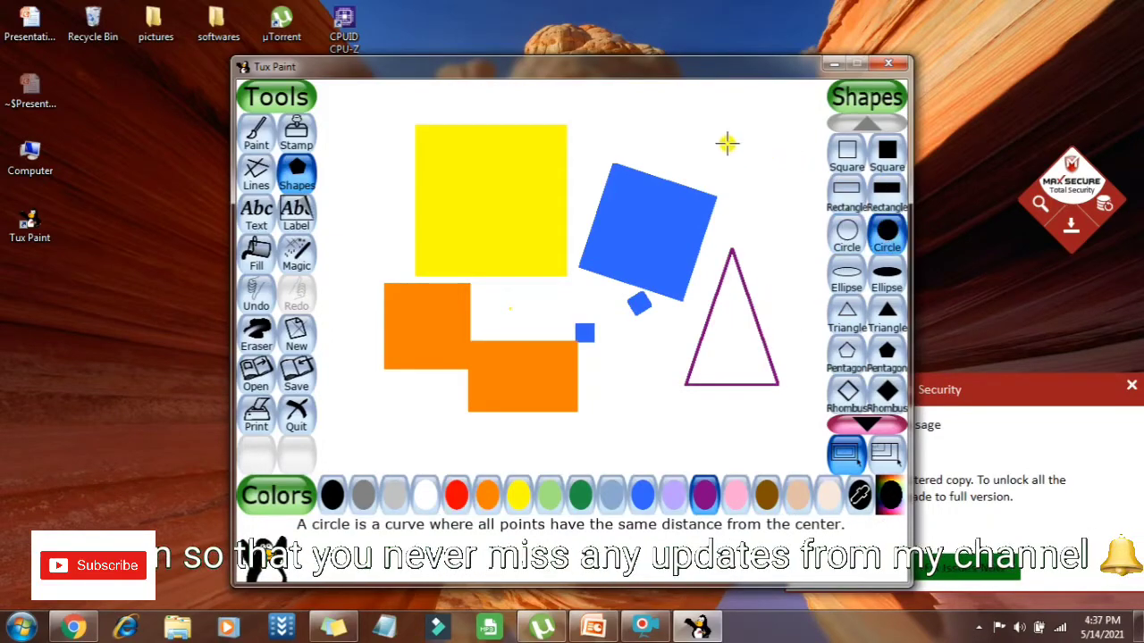
drag(659, 128, 743, 172)
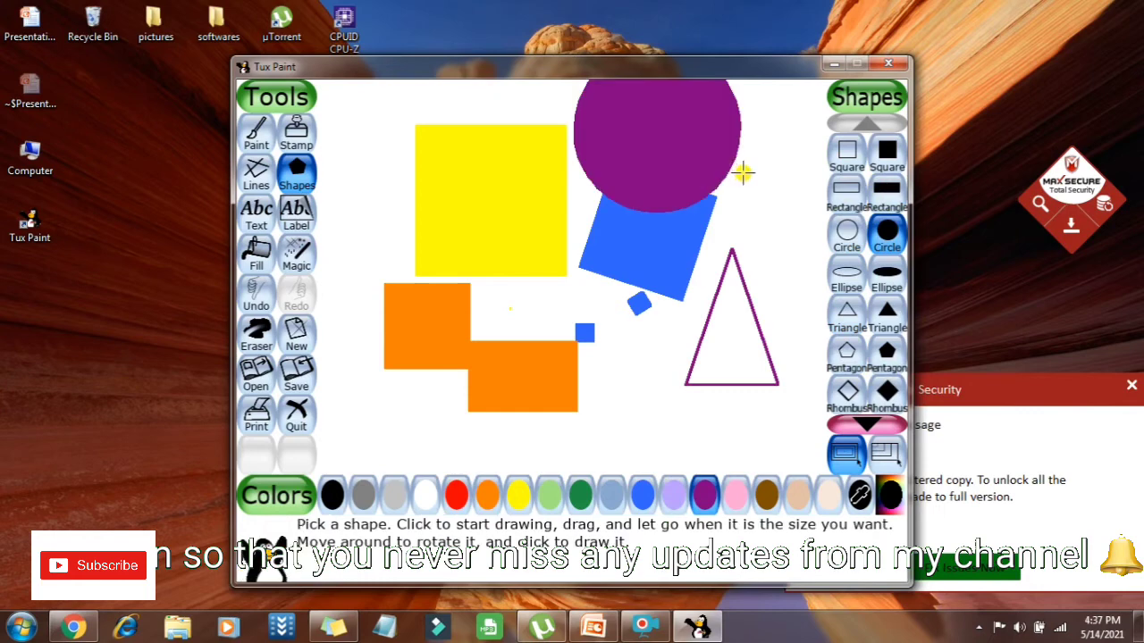
click(887, 393)
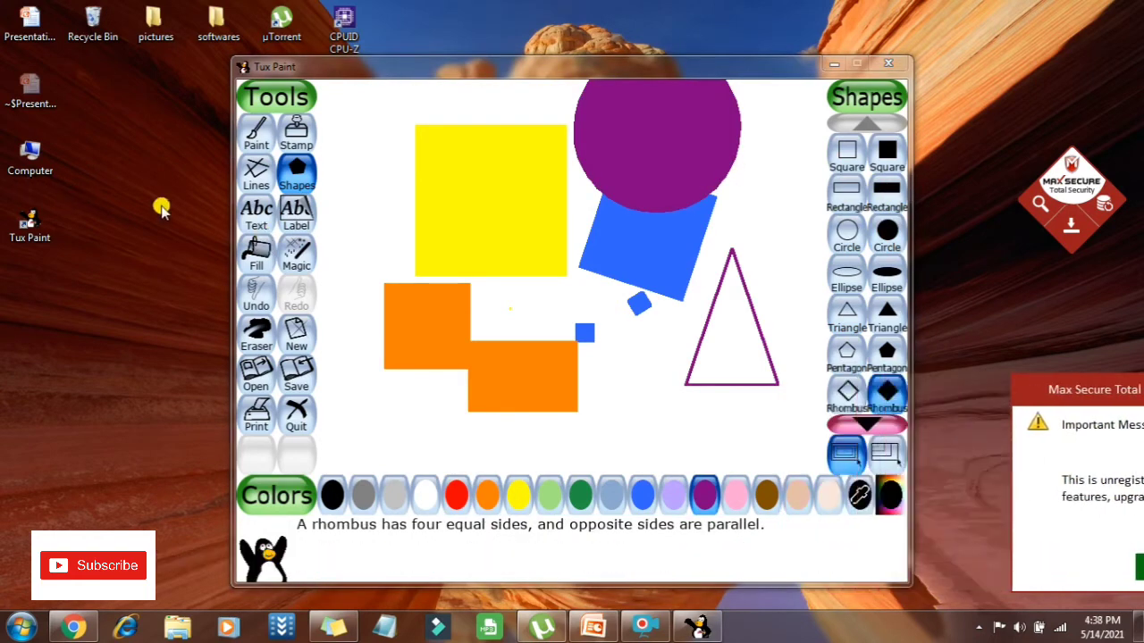
- Choose the Eraser, try several square and round sizes, and select the largest round eraser
click(258, 336)
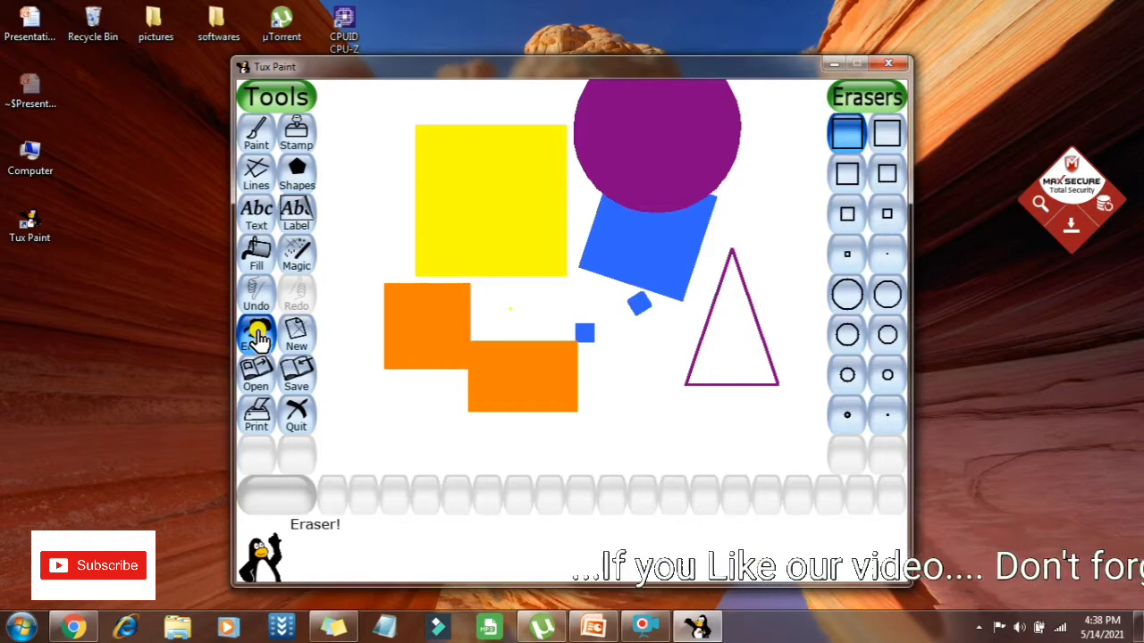
click(884, 143)
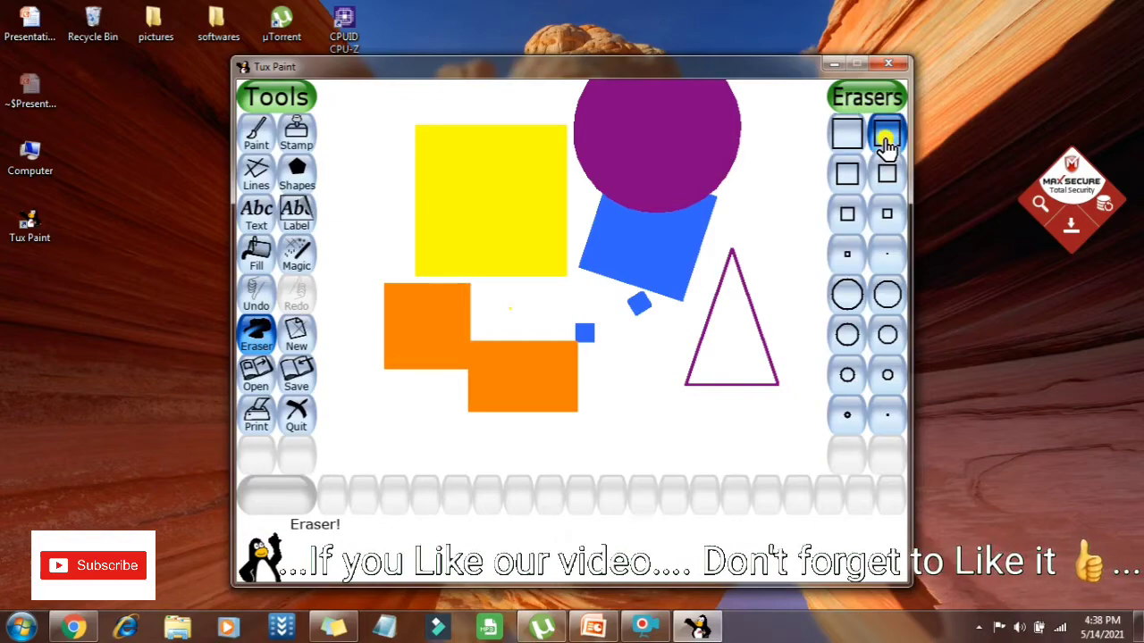
click(844, 171)
click(880, 176)
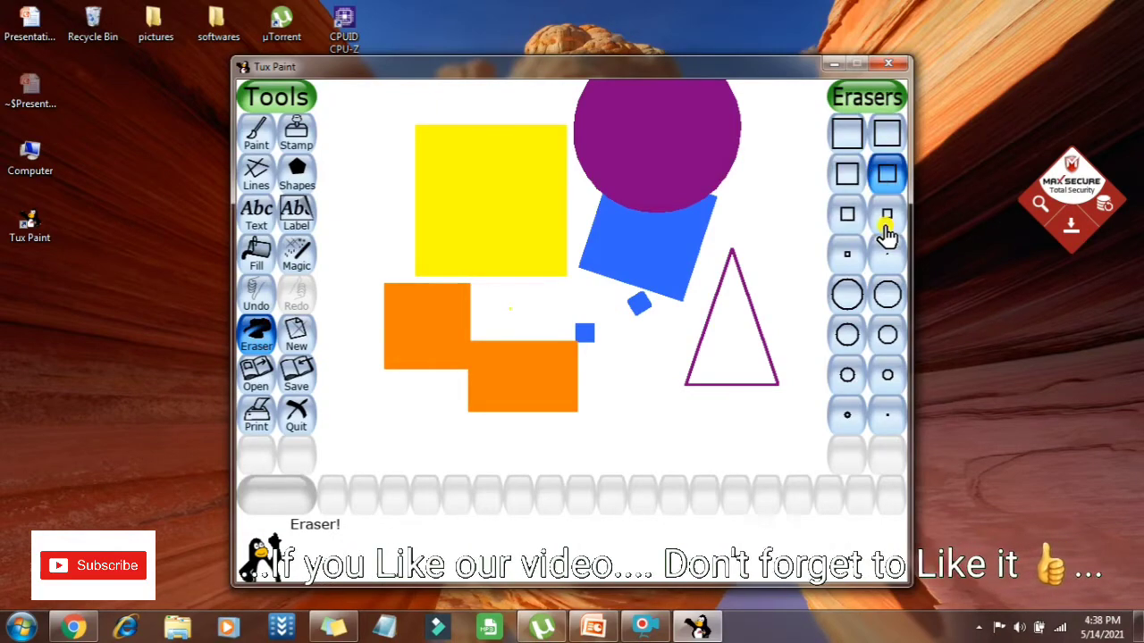
click(886, 214)
click(887, 295)
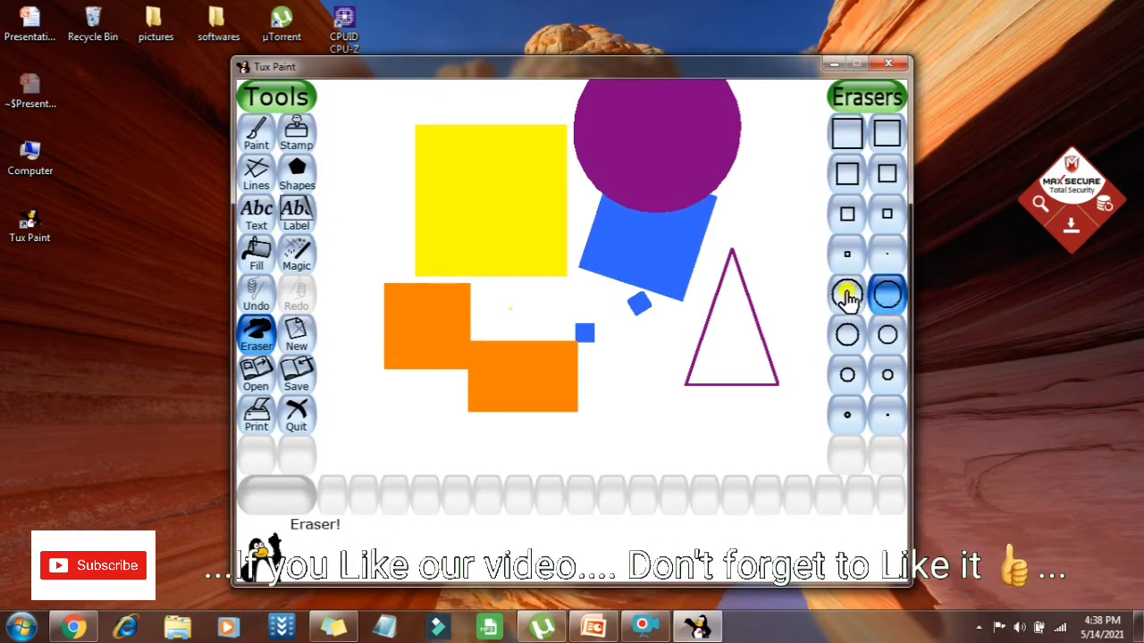
click(845, 172)
click(846, 132)
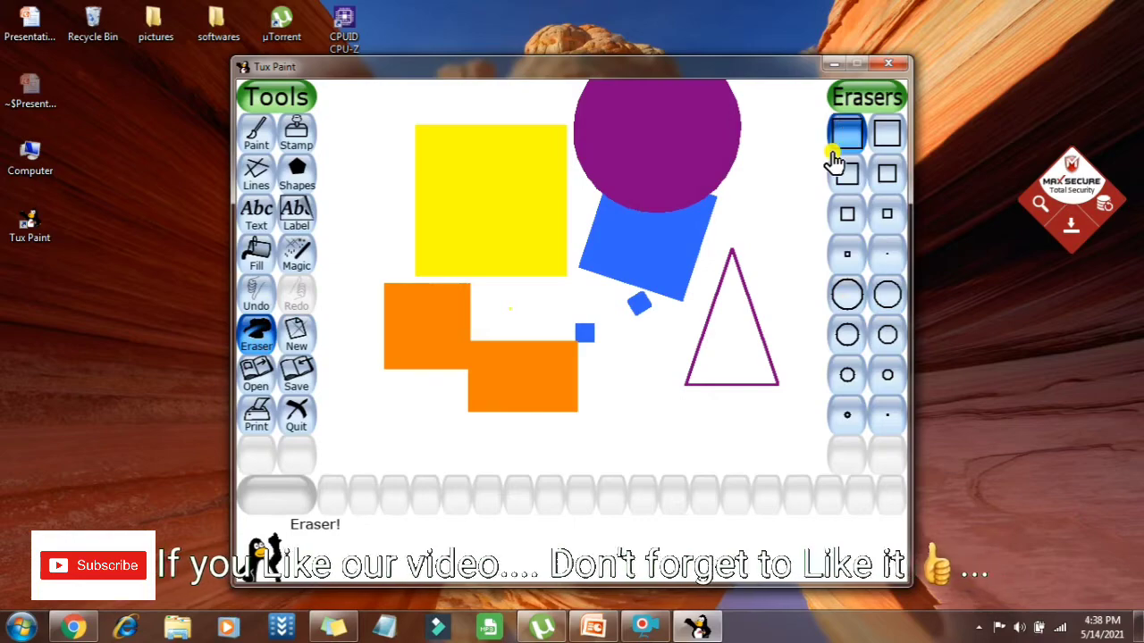
click(846, 295)
- Erase the purple triangle and most of the blue squares, and undo the stroke that removes the purple circle and yellow square
mouse_move(781, 271)
mouse_down()
mouse_move(736, 280)
mouse_move(781, 279)
mouse_move(701, 358)
mouse_move(779, 358)
mouse_move(679, 370)
mouse_move(742, 317)
mouse_move(622, 281)
mouse_move(721, 233)
mouse_up()
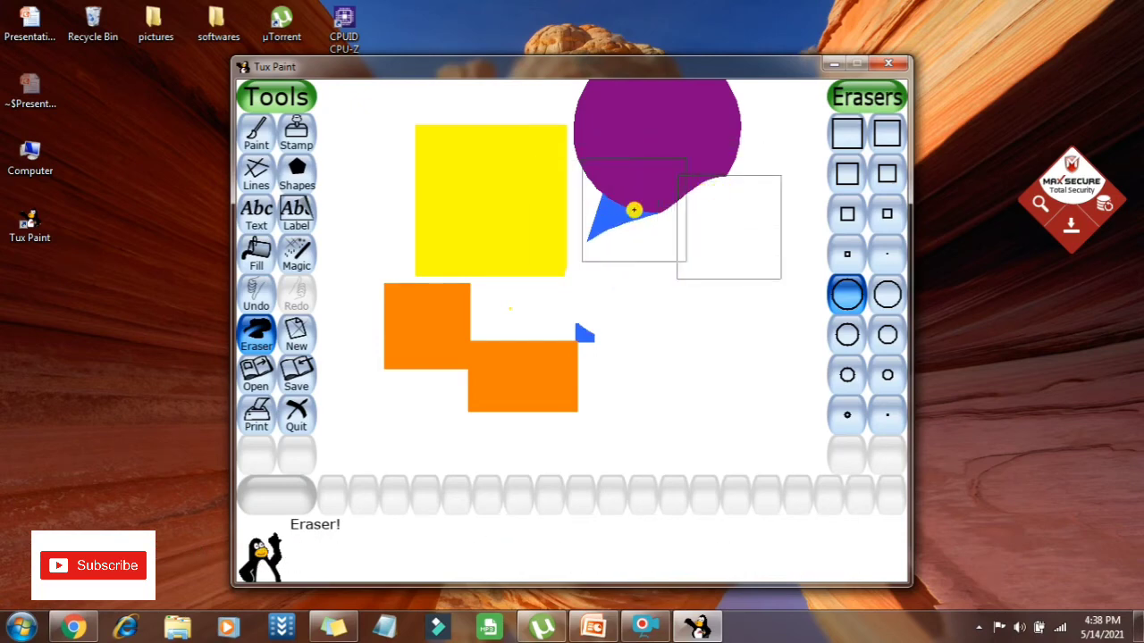
mouse_move(654, 230)
mouse_down()
mouse_move(628, 215)
mouse_move(705, 191)
mouse_move(663, 124)
mouse_move(626, 115)
mouse_move(748, 107)
mouse_move(416, 112)
mouse_move(343, 152)
mouse_move(618, 127)
mouse_move(433, 153)
mouse_move(376, 176)
mouse_move(563, 182)
mouse_move(442, 194)
mouse_move(427, 222)
mouse_move(535, 239)
mouse_up()
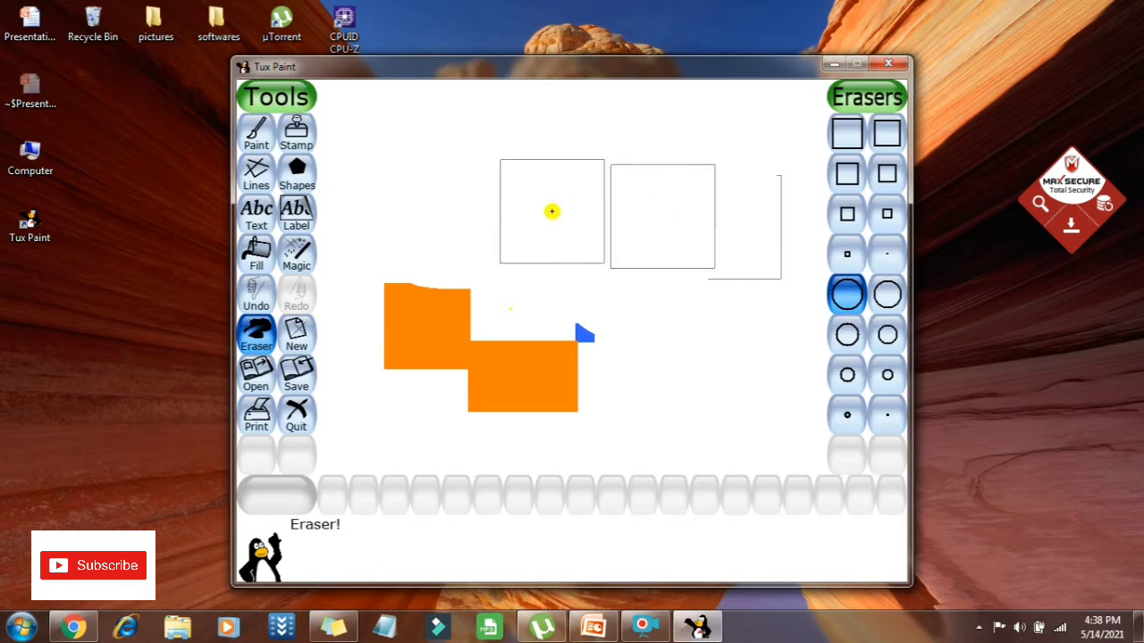
key(ctrl+z)
- Erase the yellow square, the orange square, the orange rectangle and the remaining blue piece
mouse_move(570, 198)
mouse_down()
mouse_move(612, 207)
mouse_move(577, 232)
mouse_move(582, 246)
mouse_move(719, 161)
mouse_move(663, 151)
mouse_move(744, 123)
mouse_move(671, 102)
mouse_move(493, 132)
mouse_move(446, 177)
mouse_move(438, 227)
mouse_move(510, 232)
mouse_up()
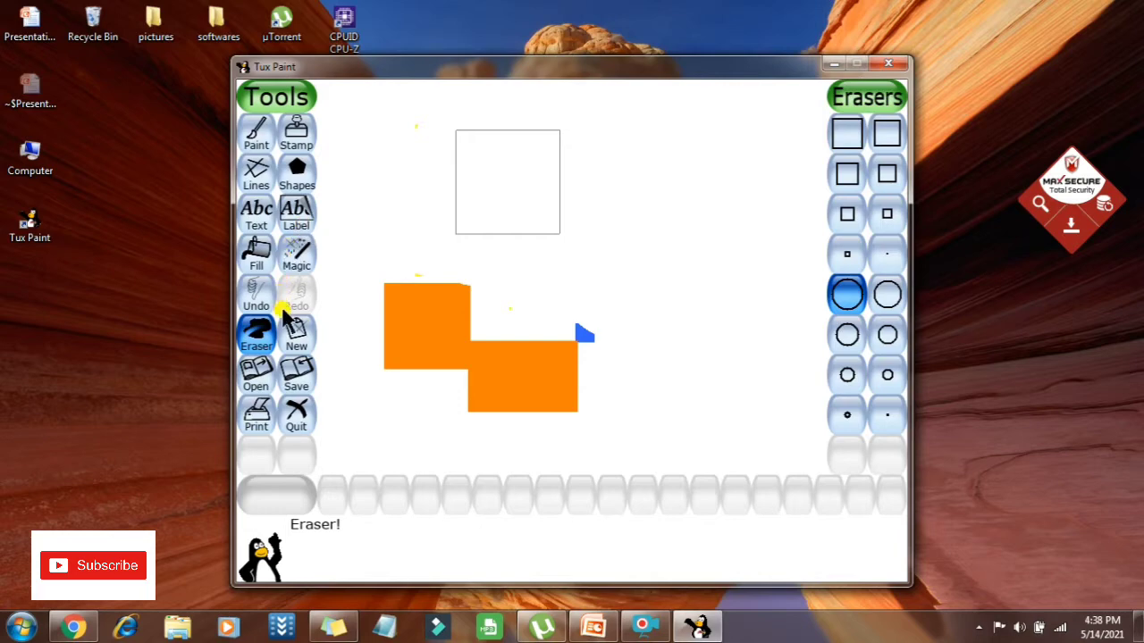
mouse_move(441, 220)
mouse_down()
mouse_move(413, 344)
mouse_move(452, 305)
mouse_up()
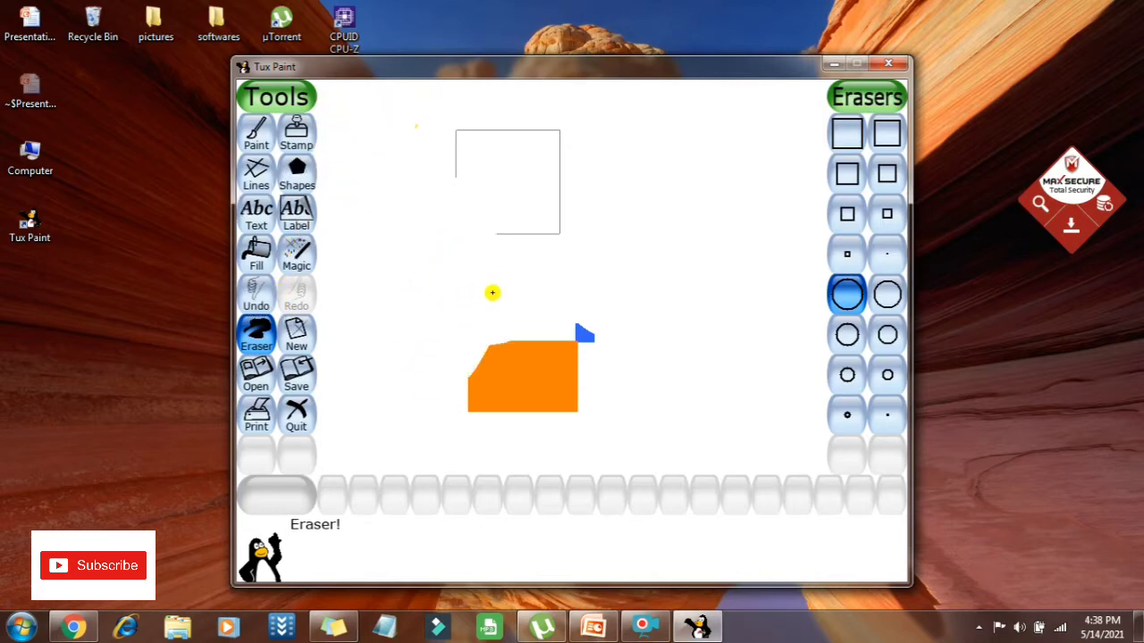
mouse_move(559, 292)
mouse_down()
mouse_move(577, 302)
mouse_move(564, 380)
mouse_move(518, 388)
mouse_up()
drag(488, 342, 504, 268)
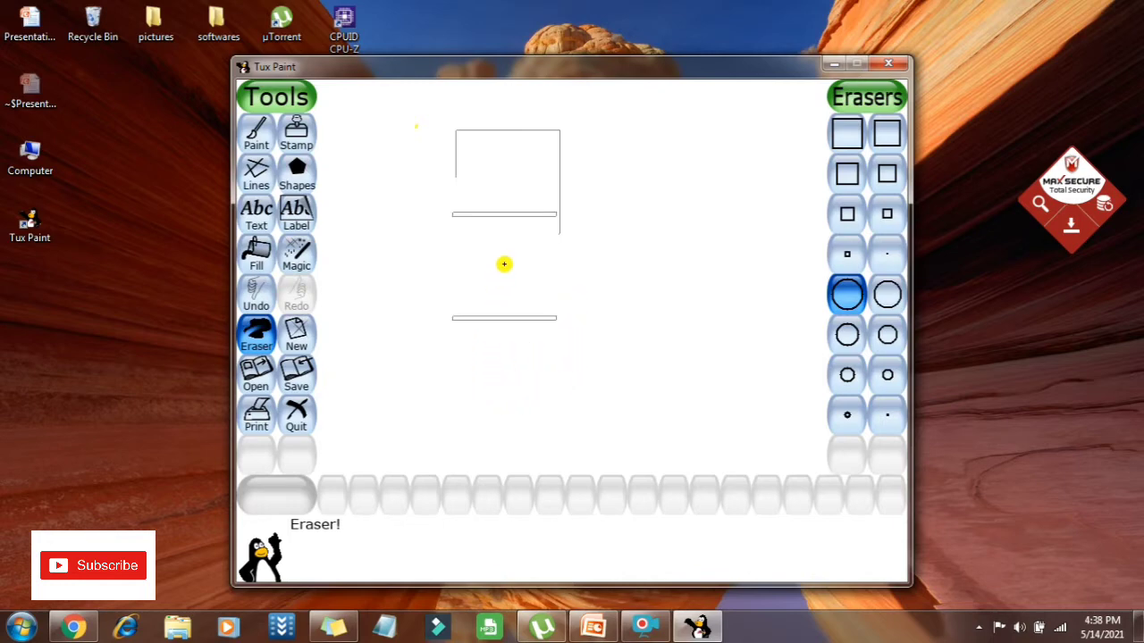
- Undo the last four eraser strokes
key(ctrl+z)
key(ctrl+z)
key(ctrl+z)
key(ctrl+z)
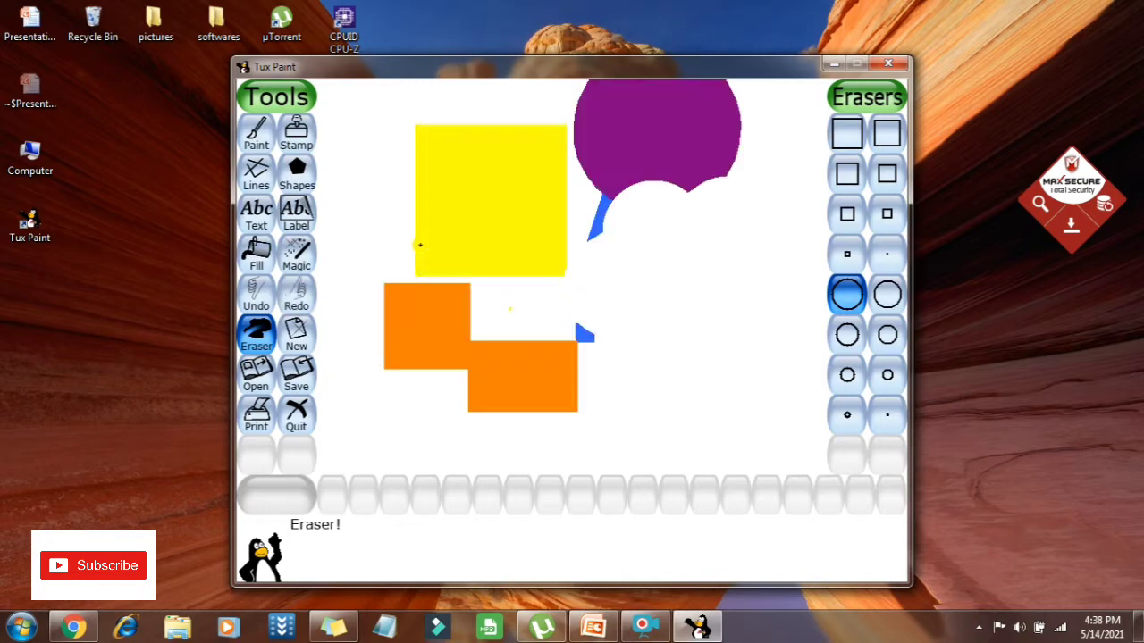
- Save the picture and start a new drawing with a dark green background, dismissing the Windows color scheme prompt
key(ctrl+s)
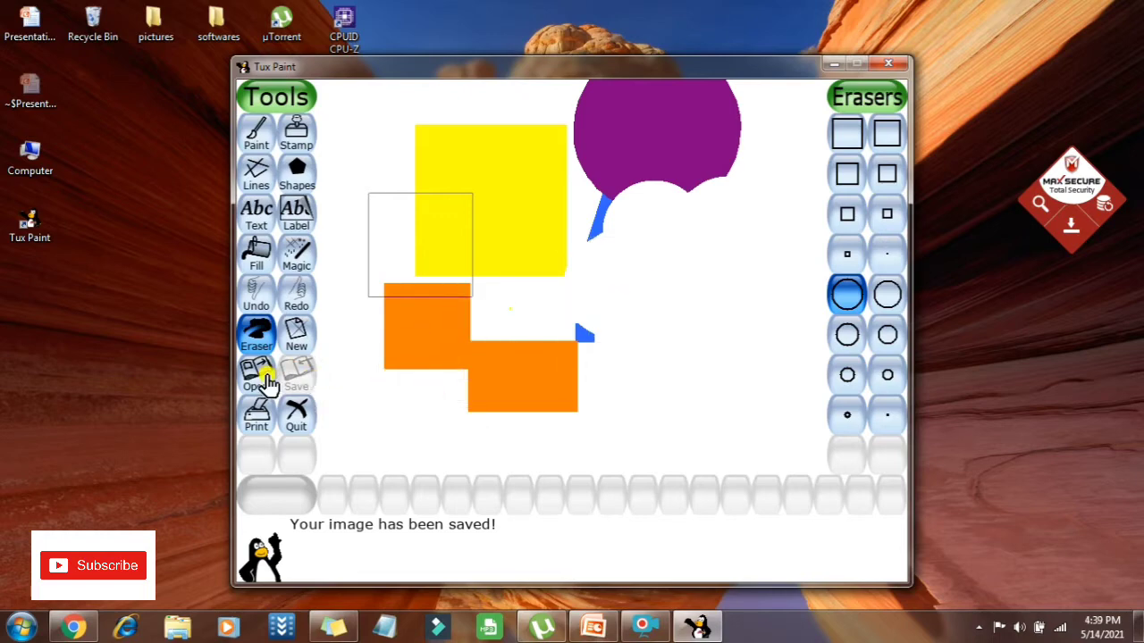
click(297, 331)
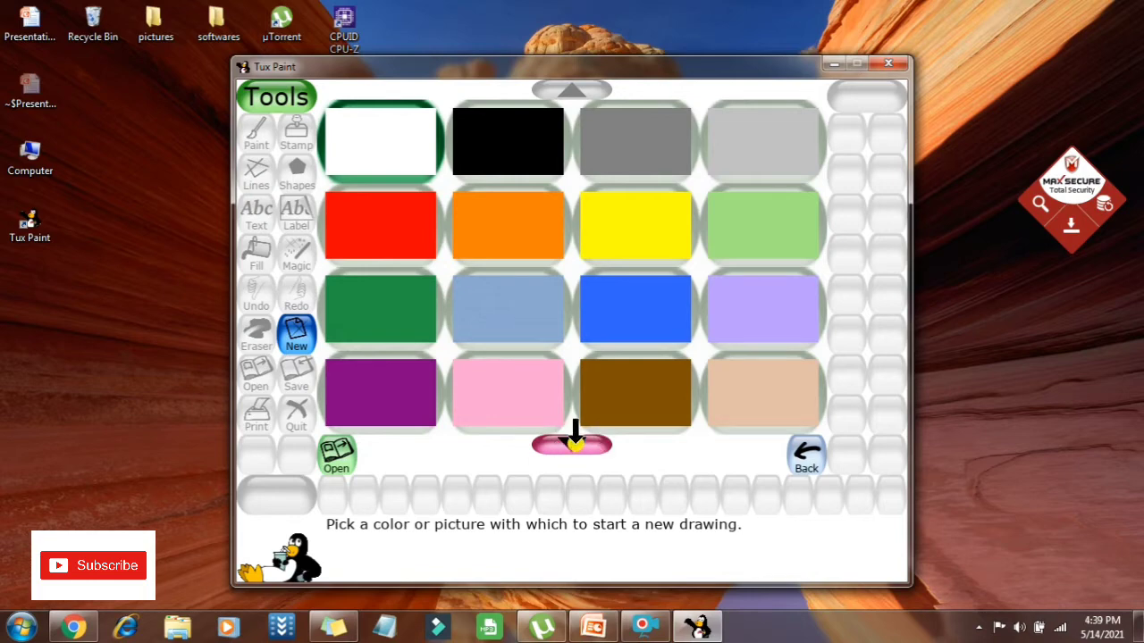
click(572, 440)
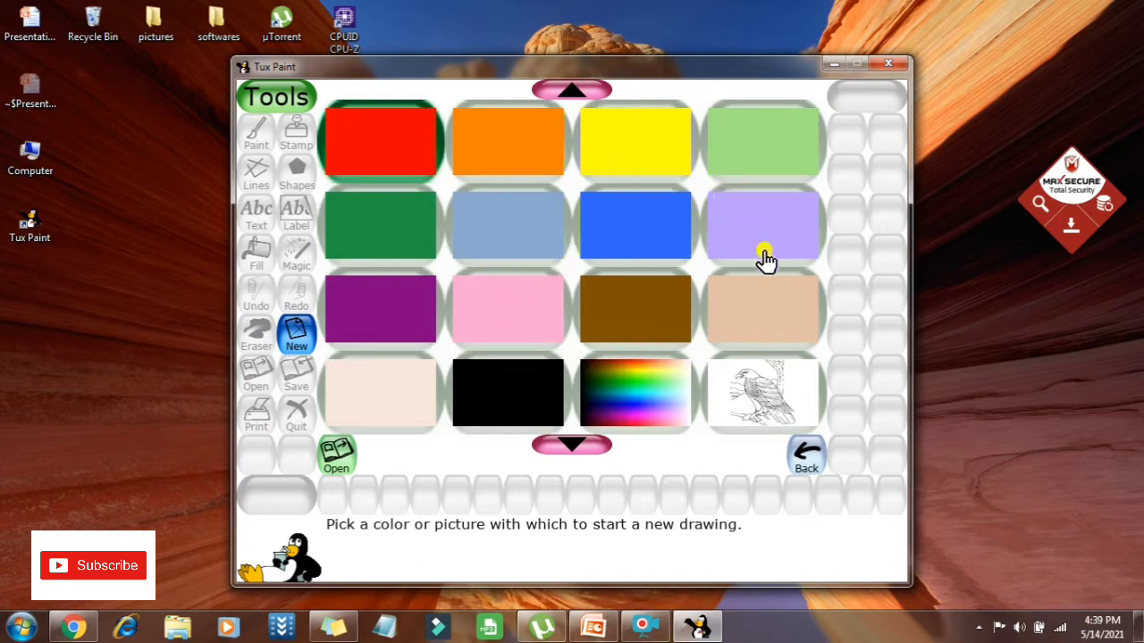
click(390, 235)
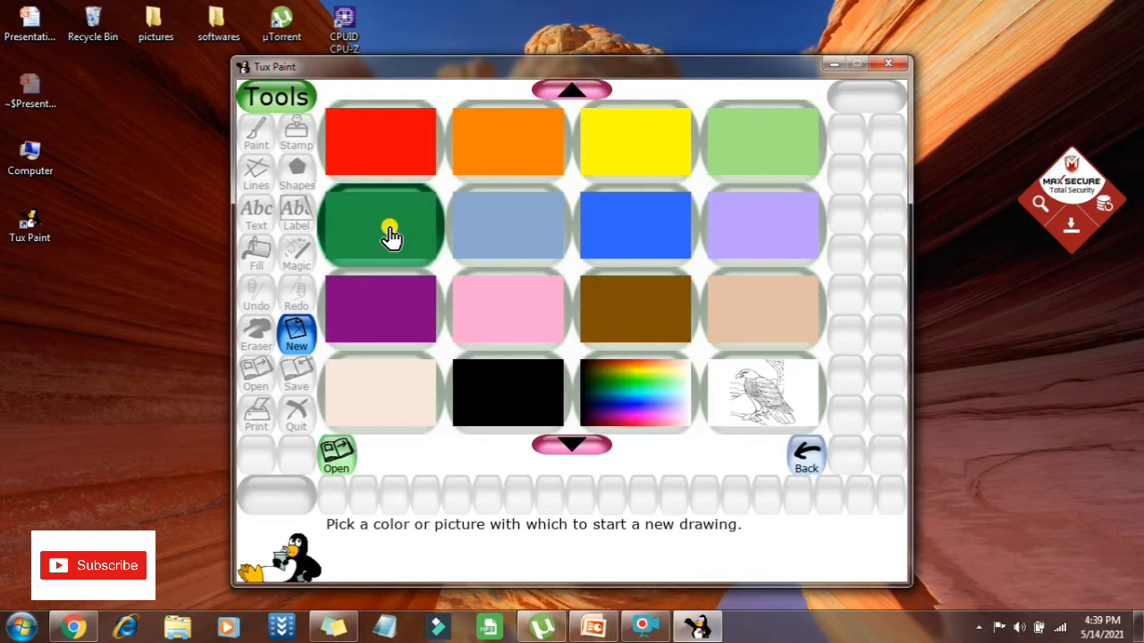
click(337, 456)
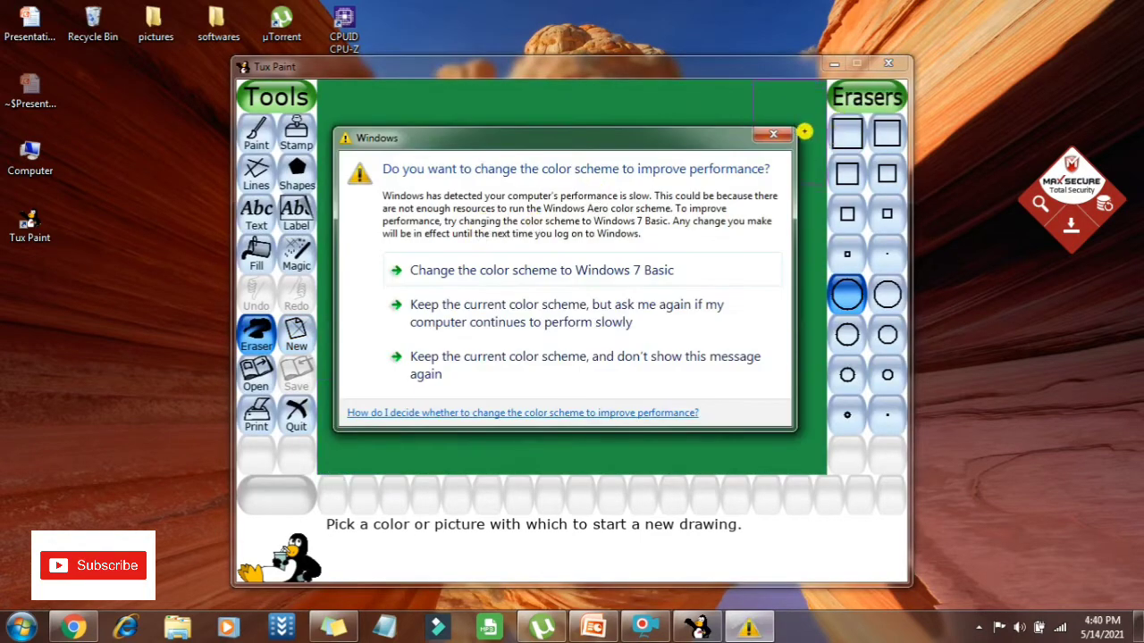
click(764, 135)
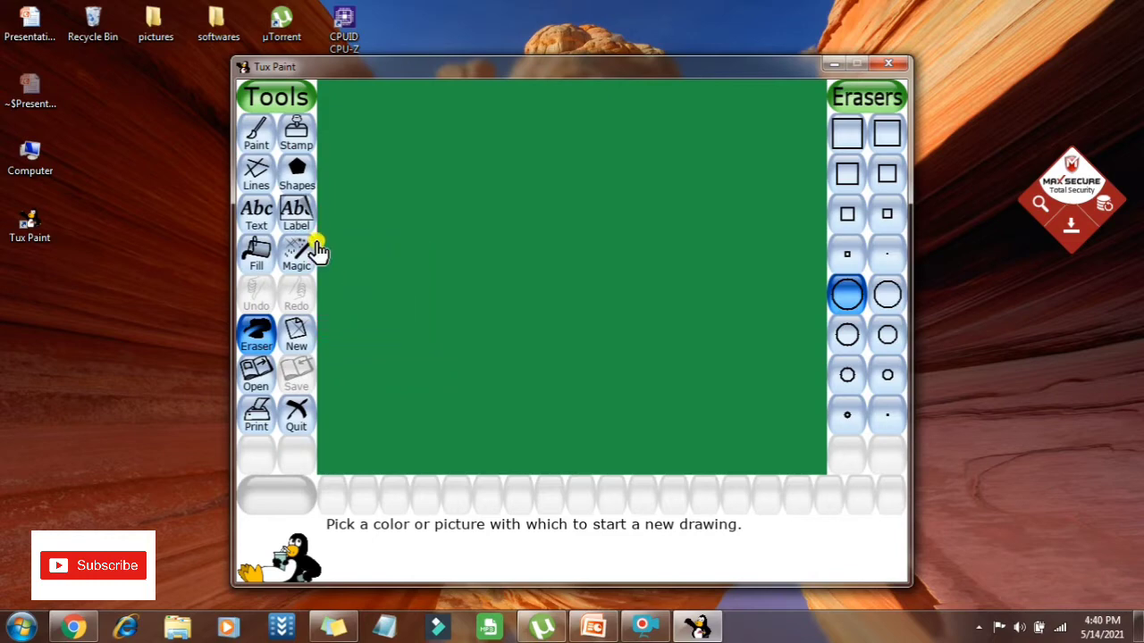
- Draw a large filled yellow rhombus in the upper-left part of the green canvas
click(298, 173)
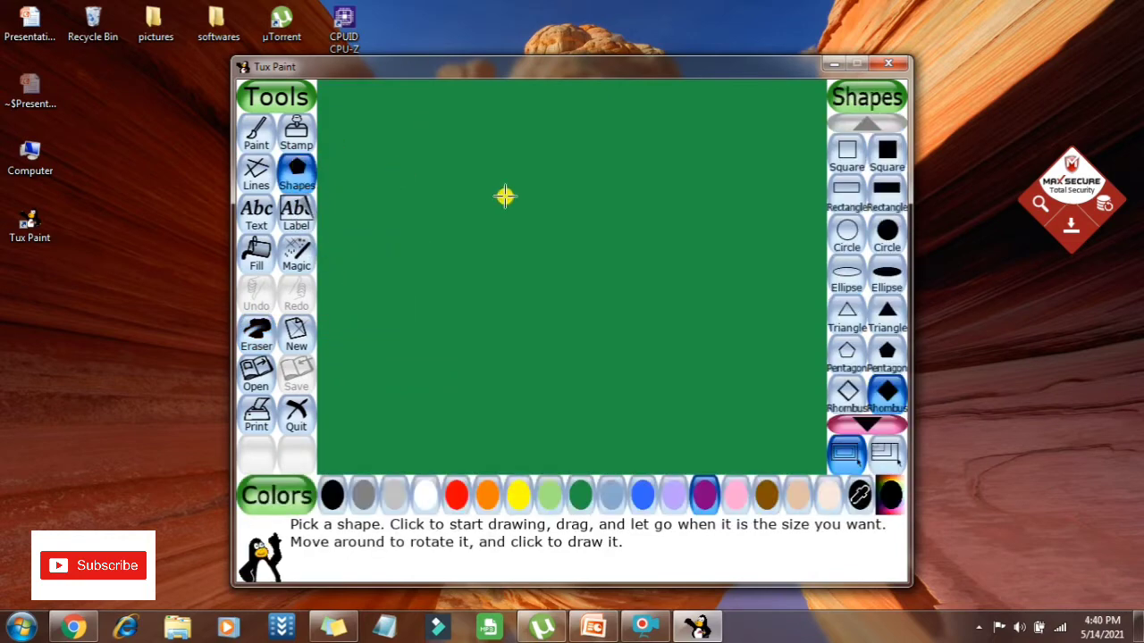
click(521, 505)
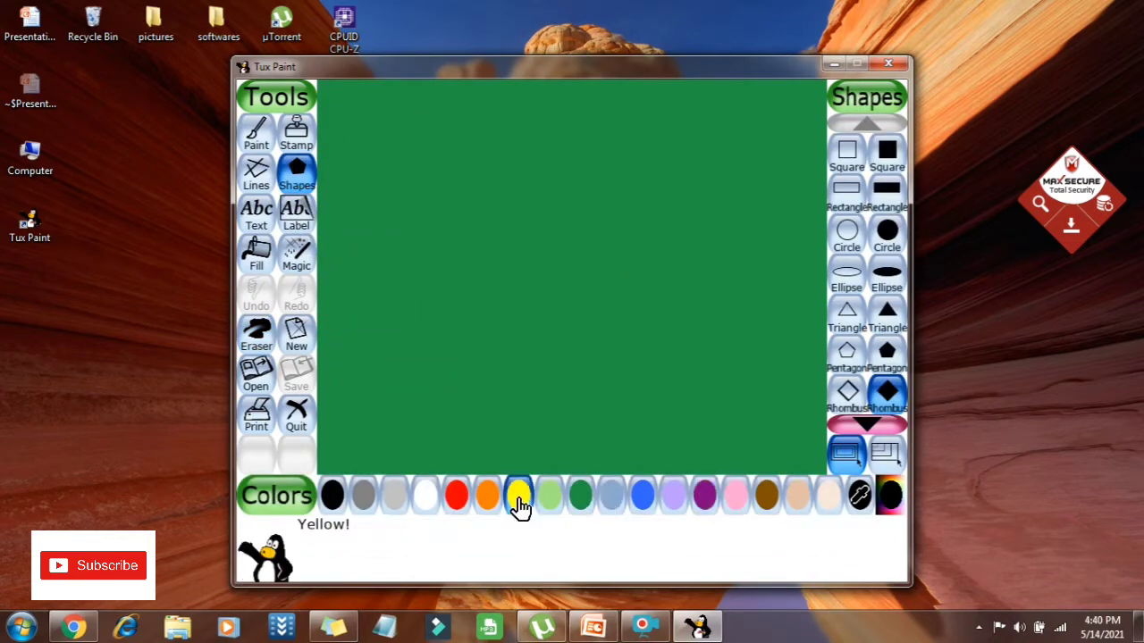
mouse_move(480, 225)
mouse_down()
mouse_move(546, 303)
mouse_move(555, 332)
mouse_up()
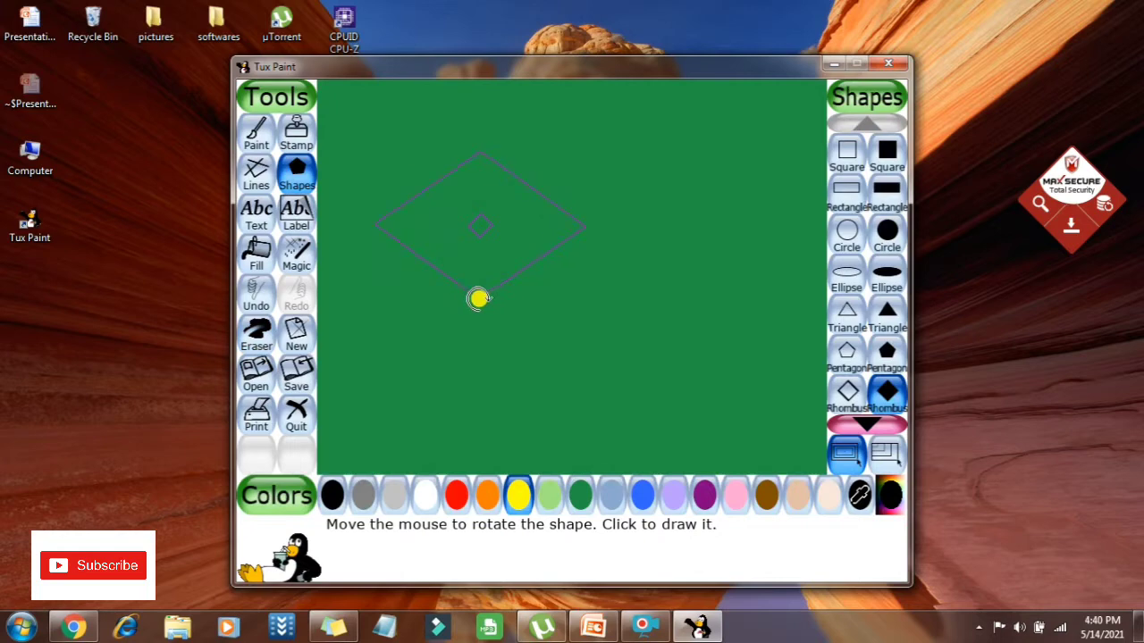
click(475, 296)
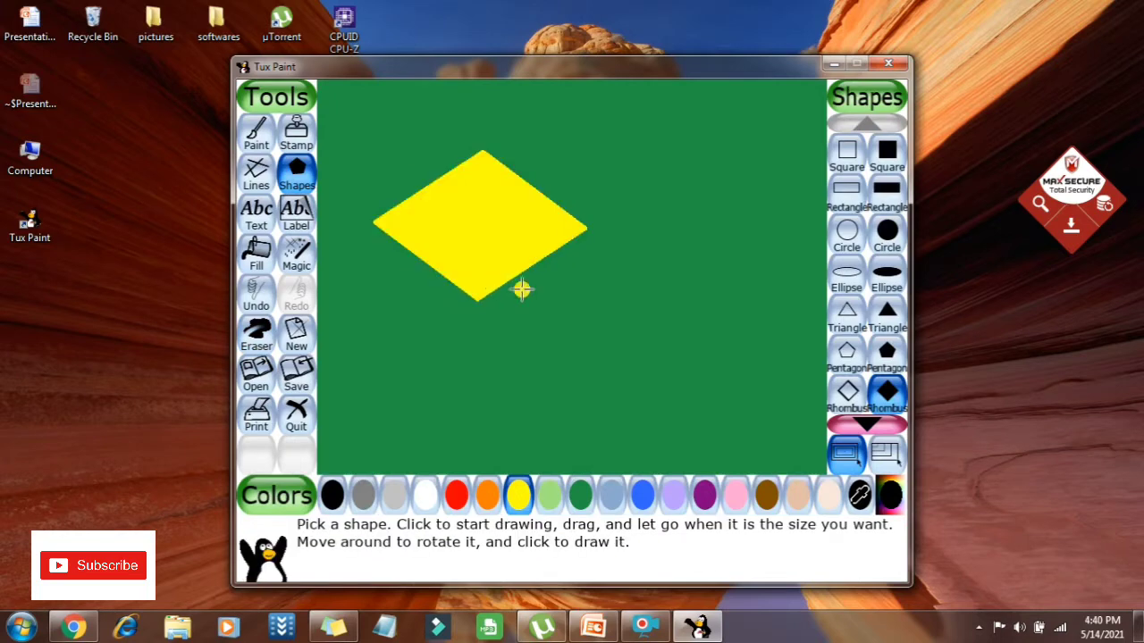
- Draw a filled white triangle below and right of the rhombus, and a flat, line-like white triangle across the rhombus's upper right side
click(424, 502)
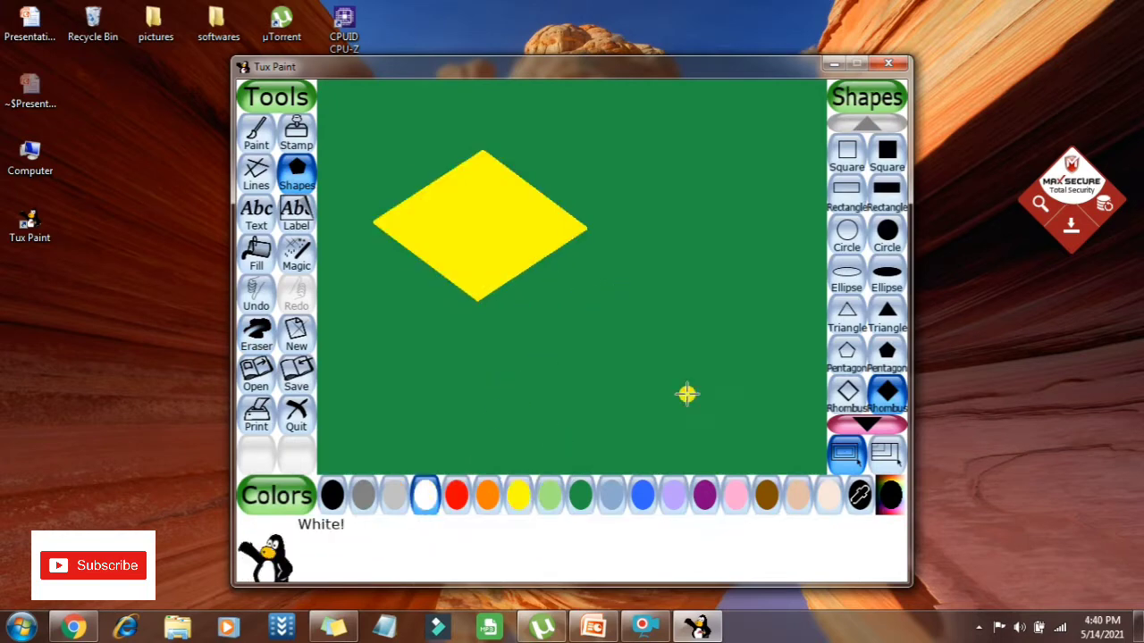
click(898, 313)
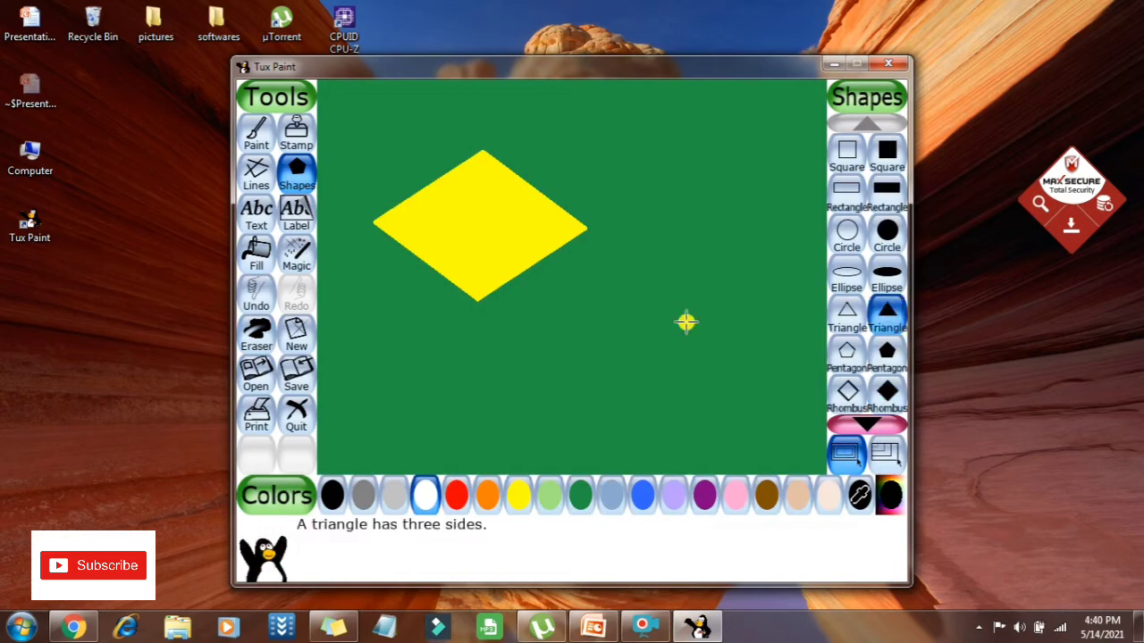
drag(597, 329, 649, 411)
click(649, 332)
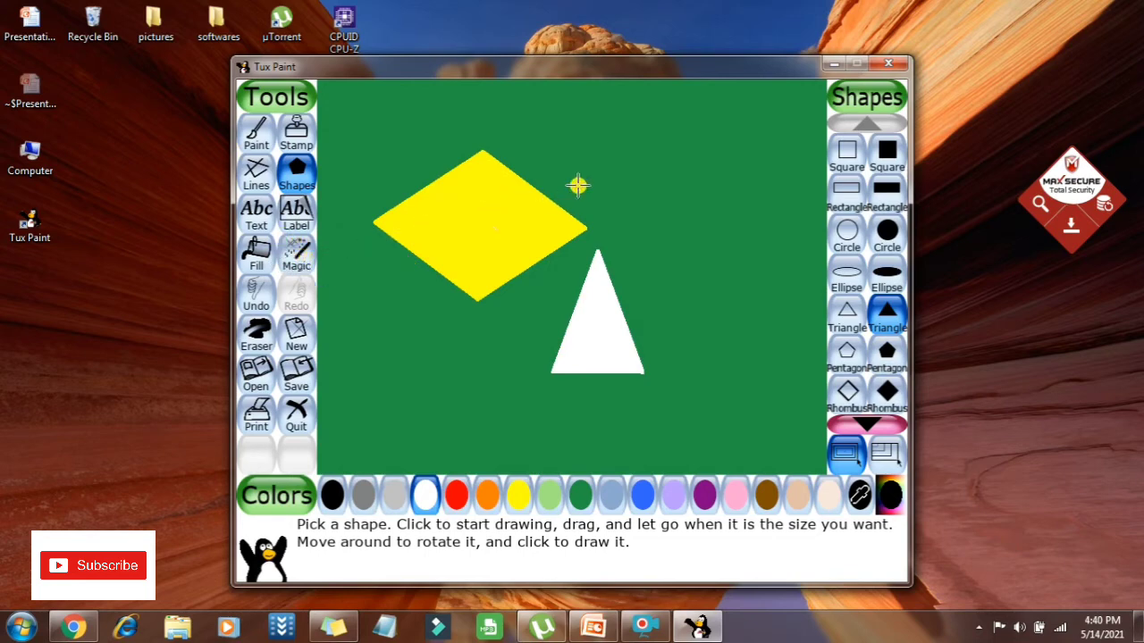
mouse_move(583, 177)
mouse_down()
mouse_move(665, 190)
mouse_move(669, 178)
mouse_up()
click(669, 179)
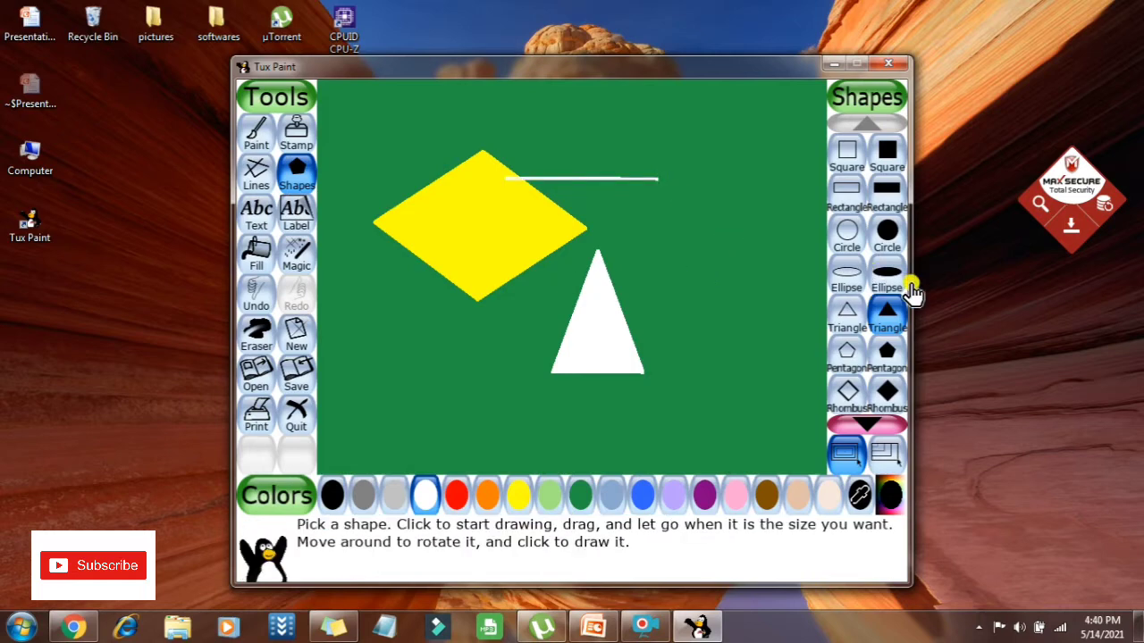
- Draw a filled white ellipse near the lower-left edge of the canvas
click(887, 272)
mouse_move(386, 371)
mouse_down()
mouse_move(442, 386)
mouse_move(447, 371)
mouse_up()
click(447, 371)
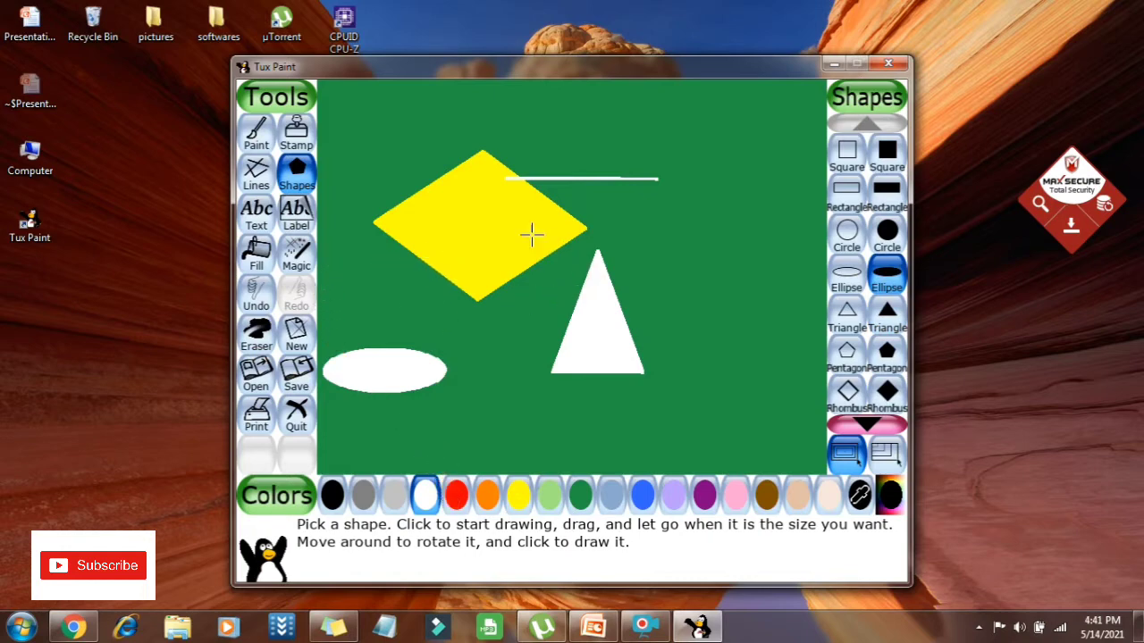
- Draw a small filled black pentagon to the right of the white triangle
click(463, 495)
click(332, 496)
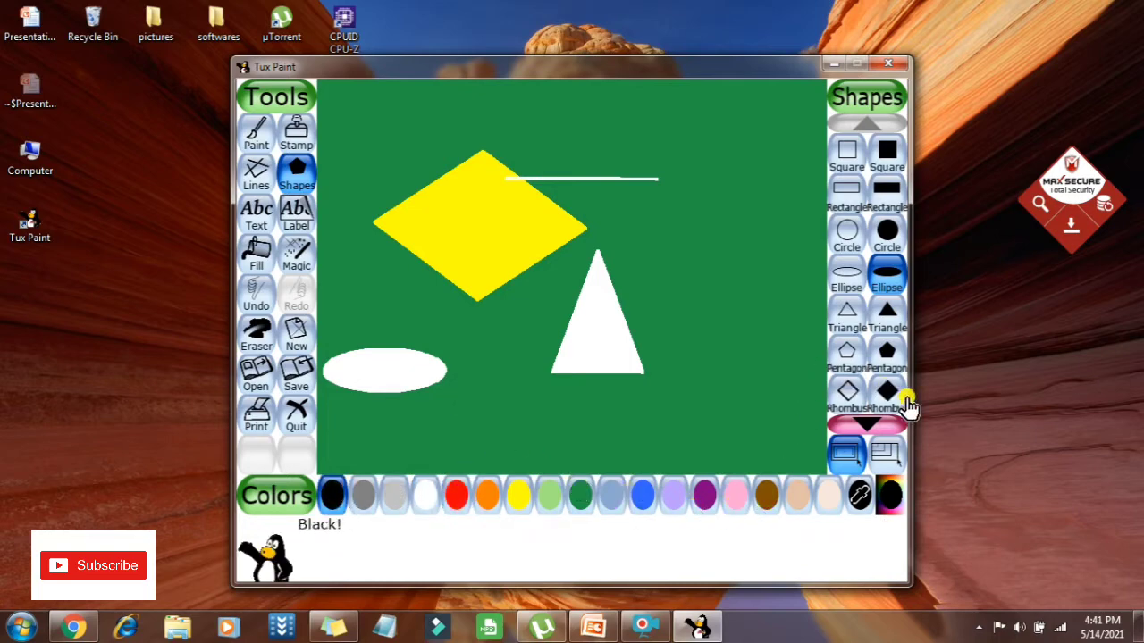
click(890, 358)
drag(759, 355, 778, 388)
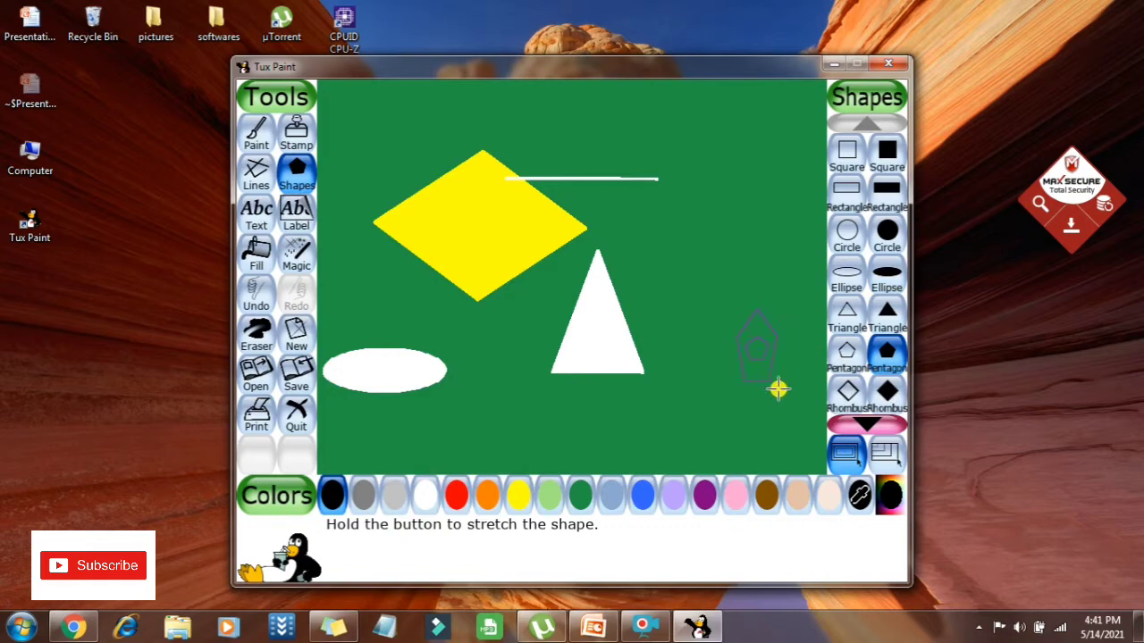
click(779, 345)
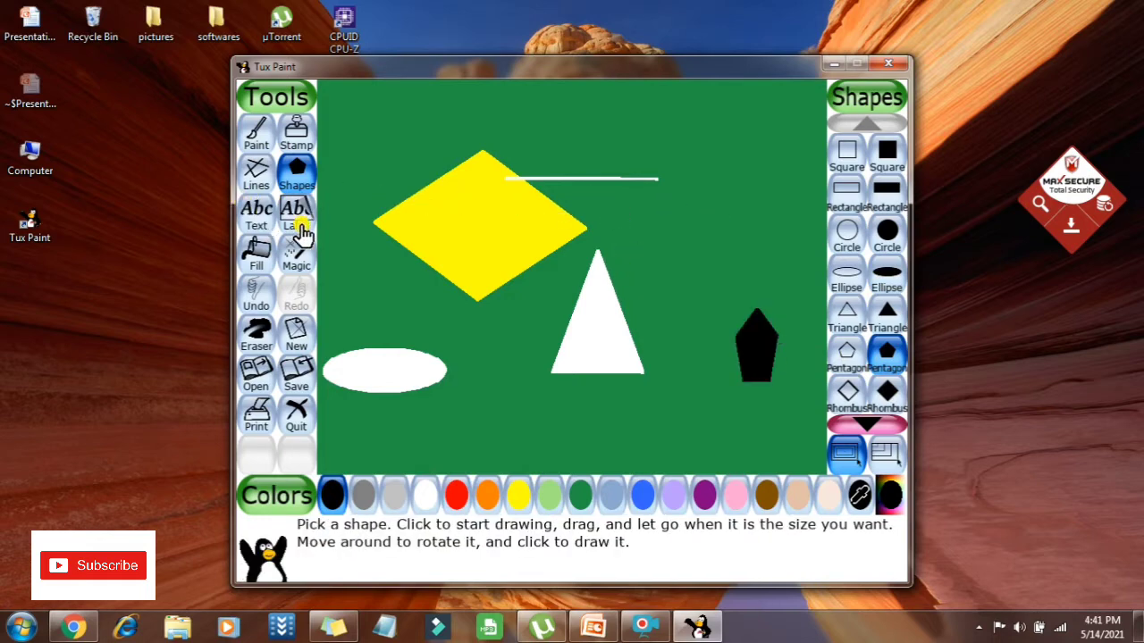
- Start another new drawing with a dark green background
click(297, 332)
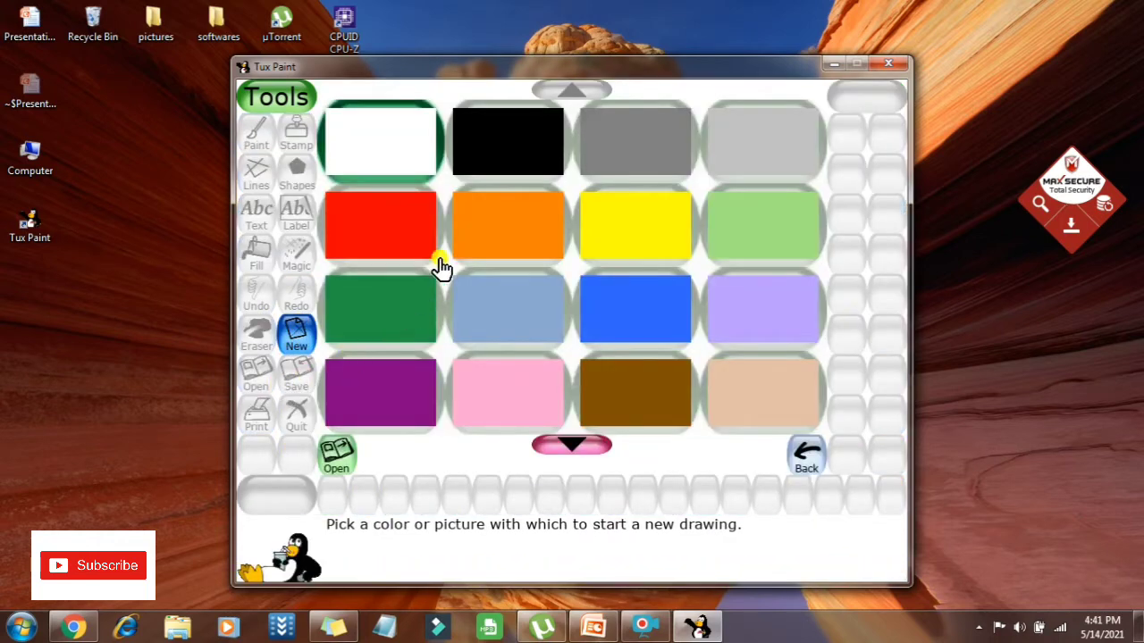
click(394, 301)
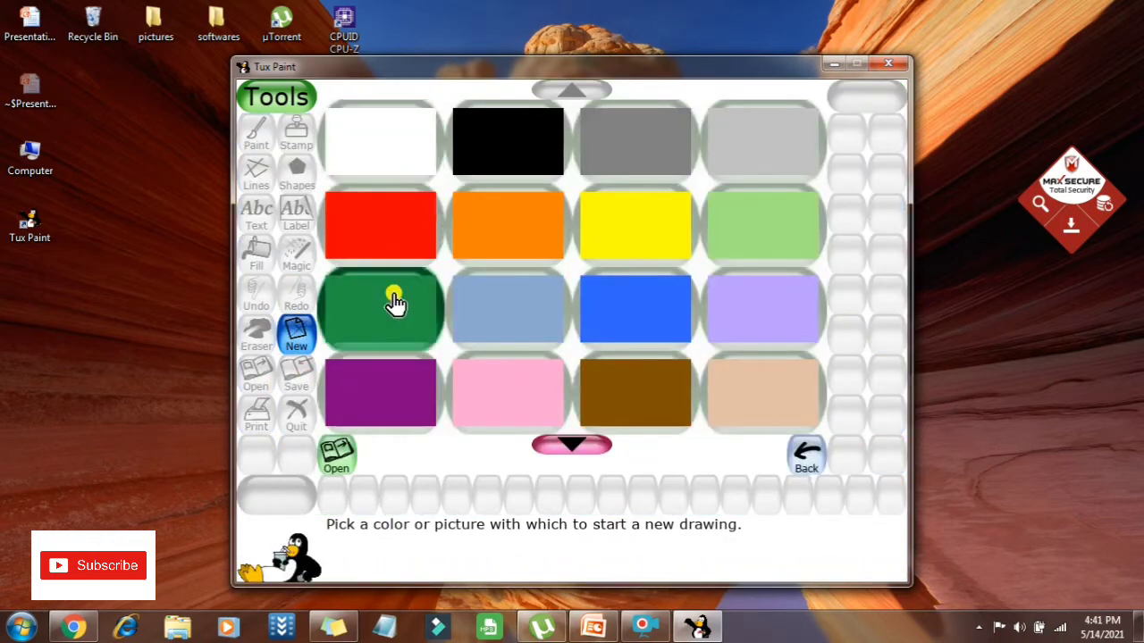
click(428, 338)
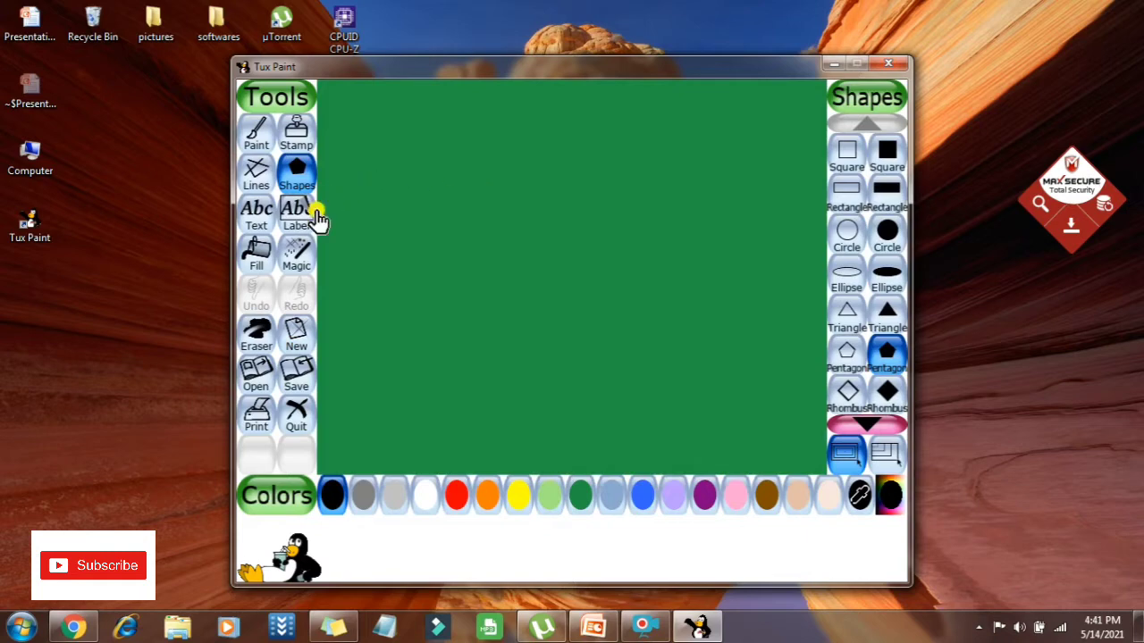
- Write the black text "Hello I am learning tux paint" on the canvas with the Text tool
click(256, 217)
click(390, 244)
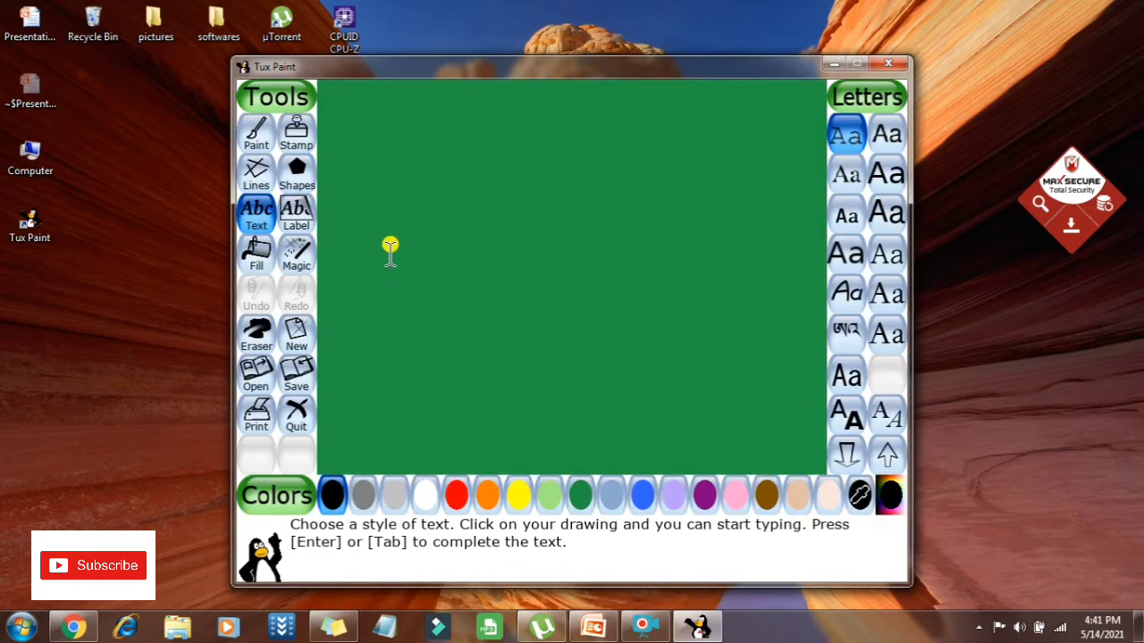
text(Hello)
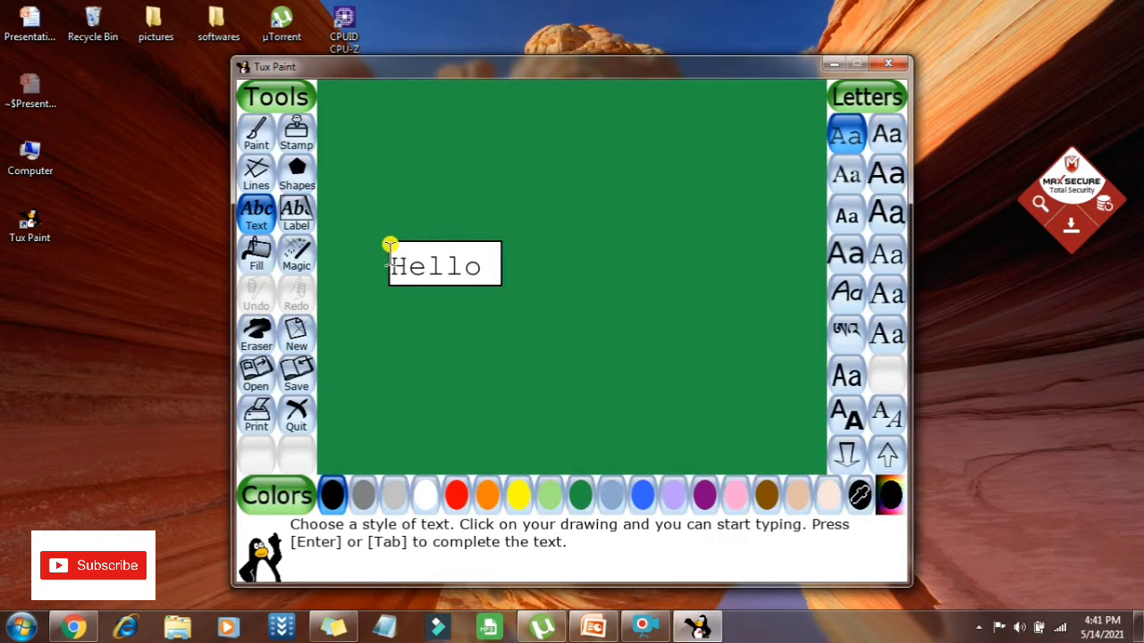
text( I)
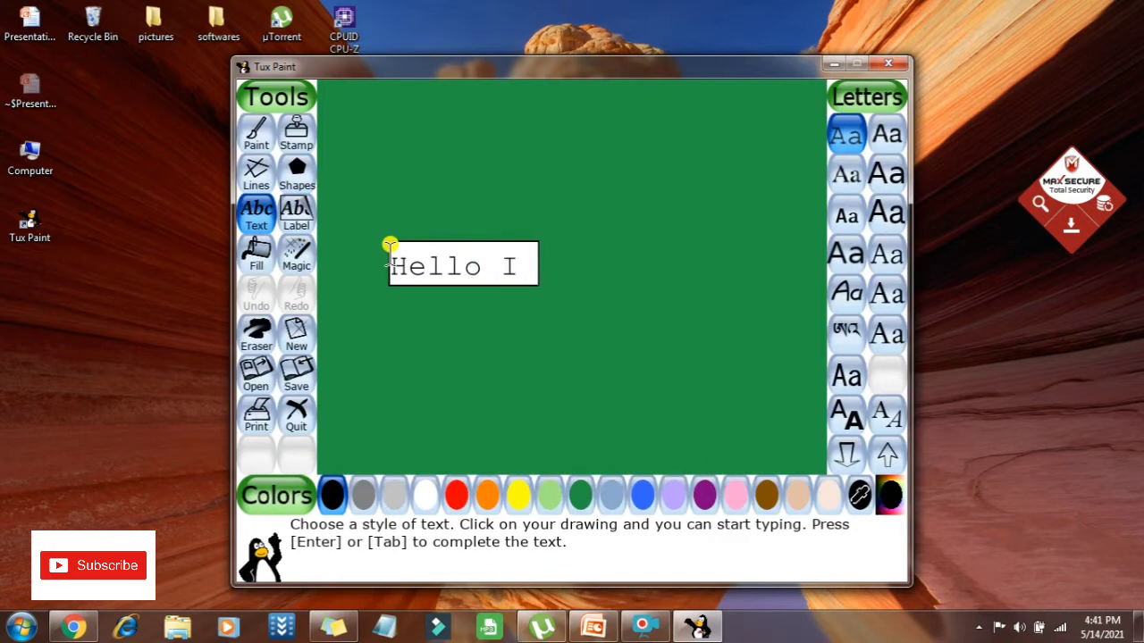
text( am lea)
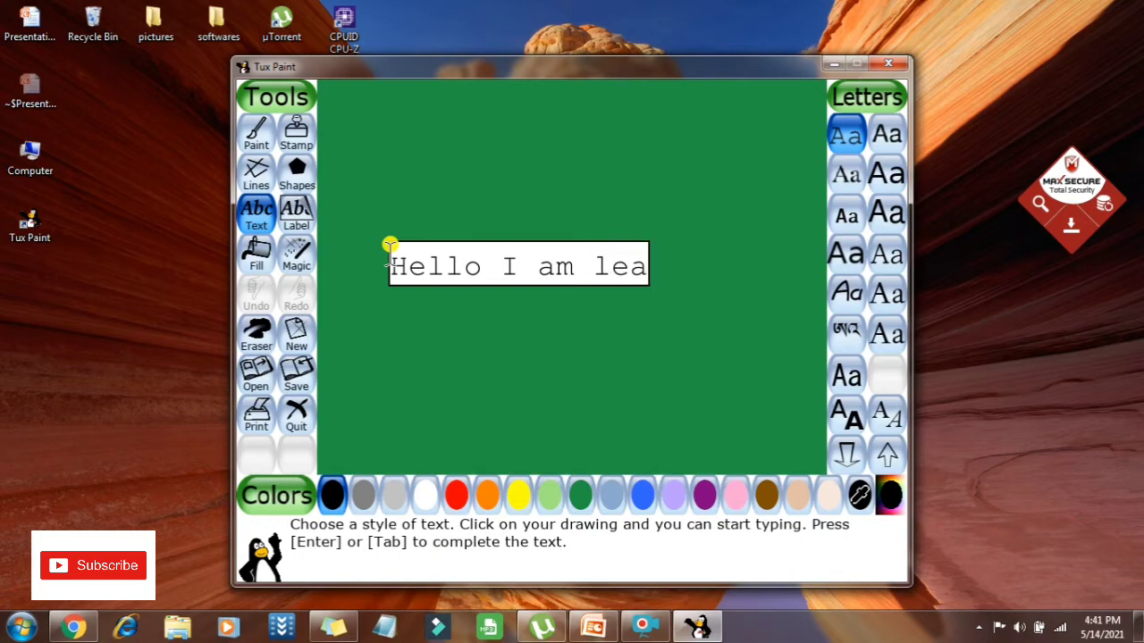
text(rning t)
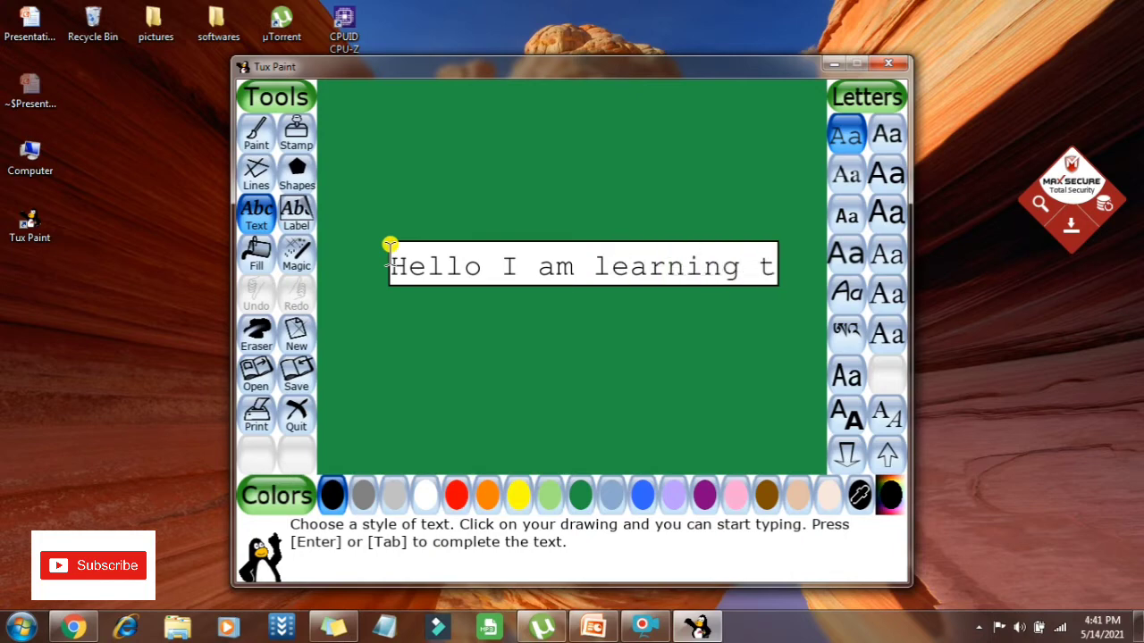
text(ux)
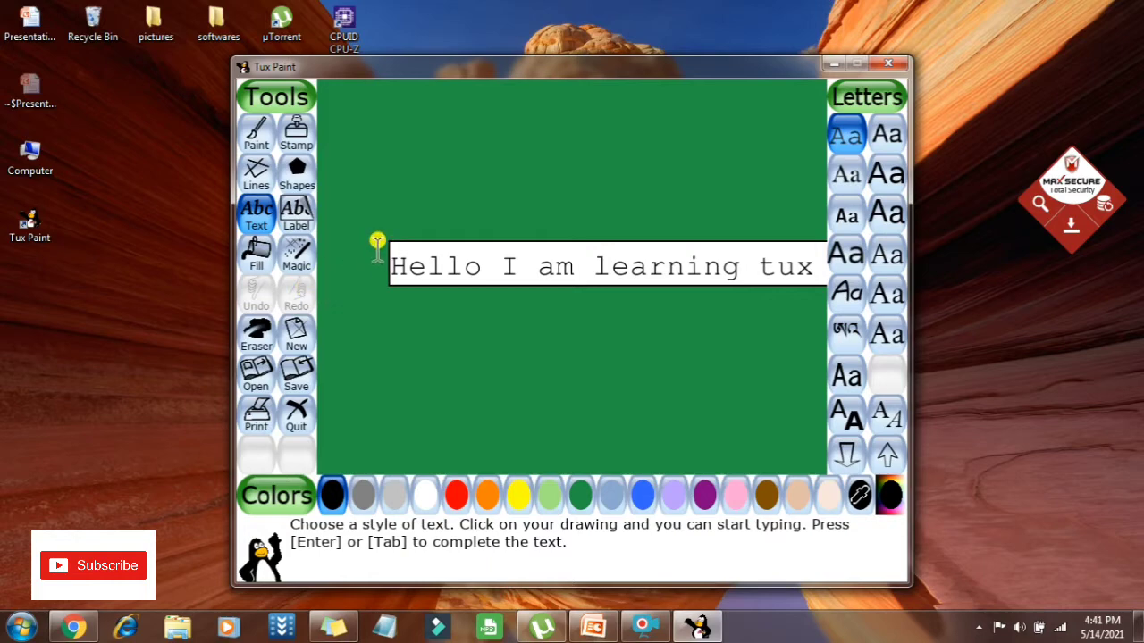
- Move the text to the canvas's left edge at mid-height and finish it by switching to the Label tool
click(376, 242)
click(435, 164)
click(434, 273)
click(350, 295)
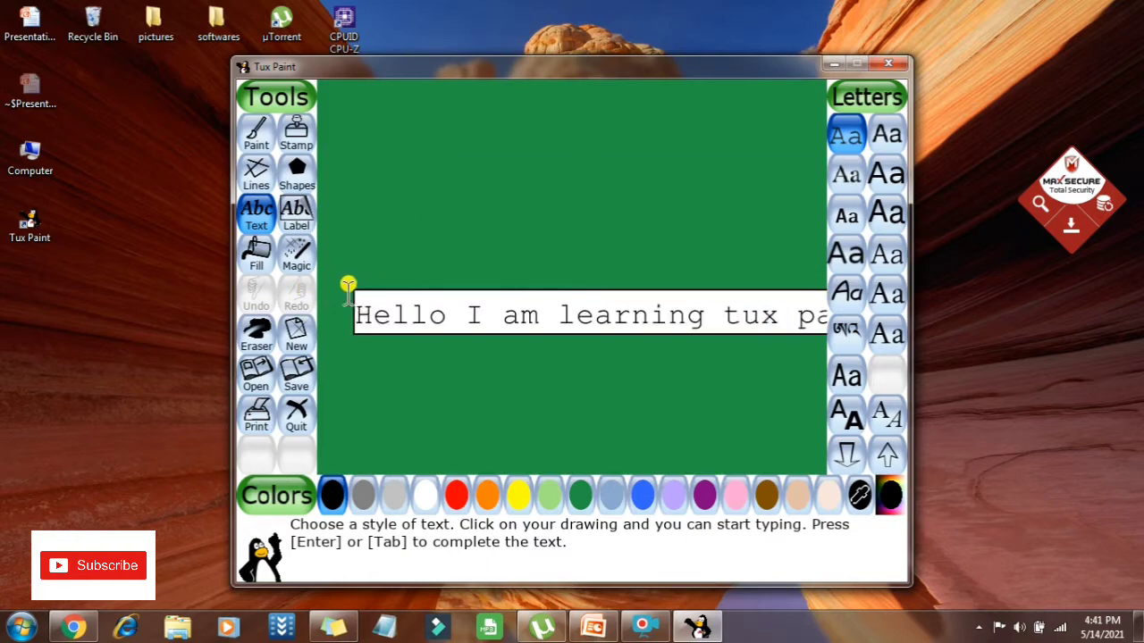
click(347, 286)
drag(353, 237, 322, 236)
click(304, 231)
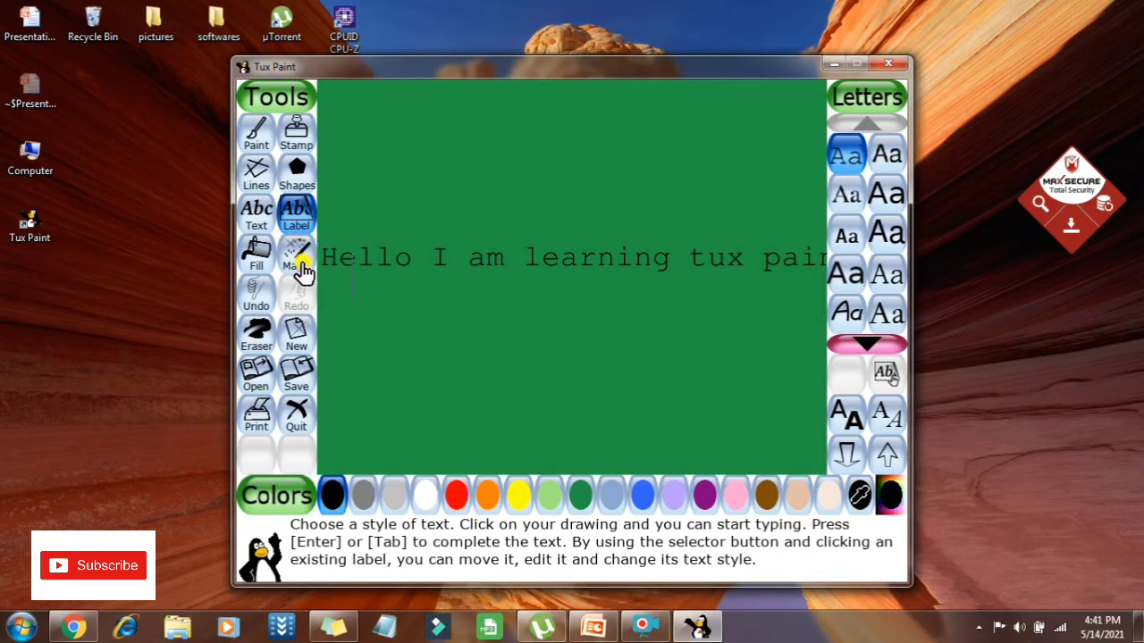
- Apply the Drip magic effect along the text, dismiss the Windows color scheme prompt and undo the last drip stroke
click(298, 255)
click(887, 404)
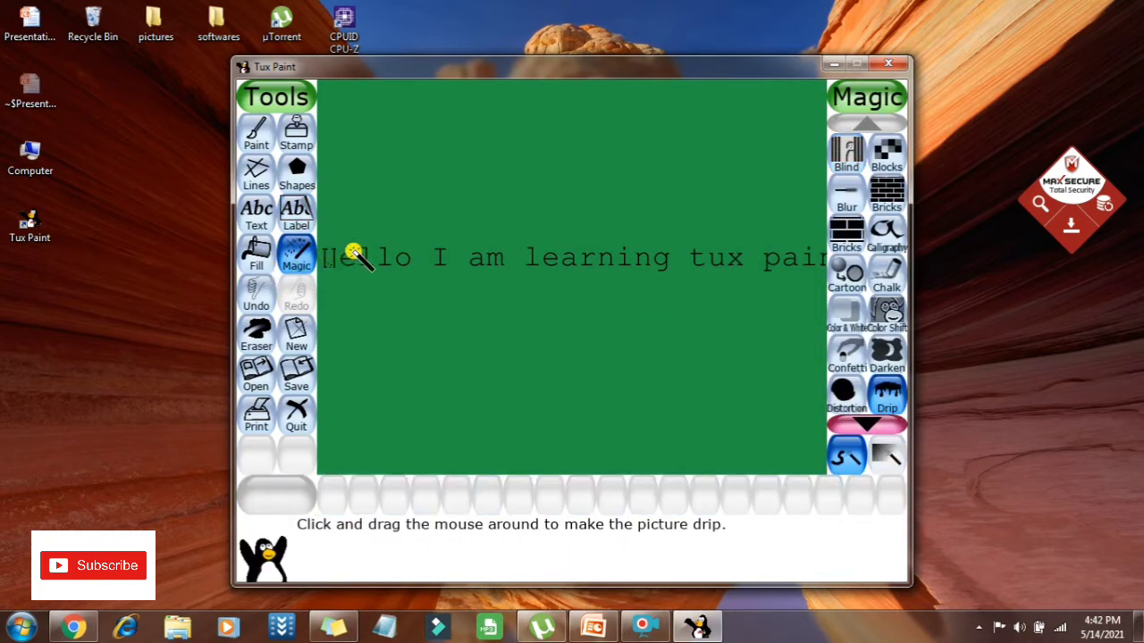
mouse_move(355, 252)
mouse_down()
mouse_move(410, 257)
mouse_move(437, 246)
mouse_move(485, 266)
mouse_move(523, 246)
mouse_move(562, 265)
mouse_move(624, 249)
mouse_move(822, 258)
mouse_up()
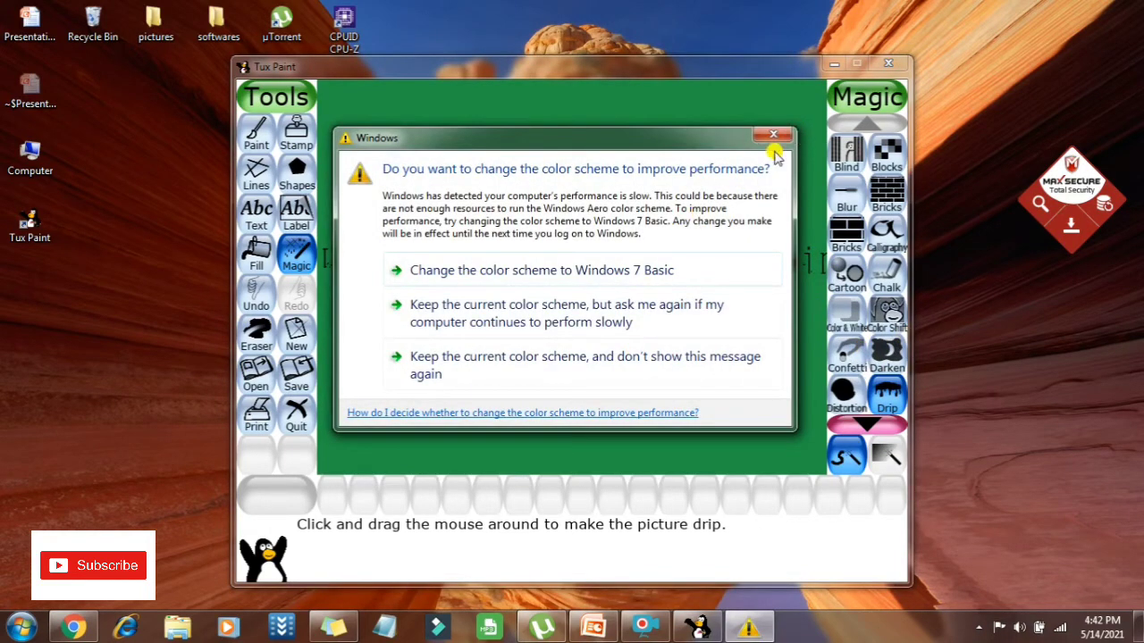
click(772, 137)
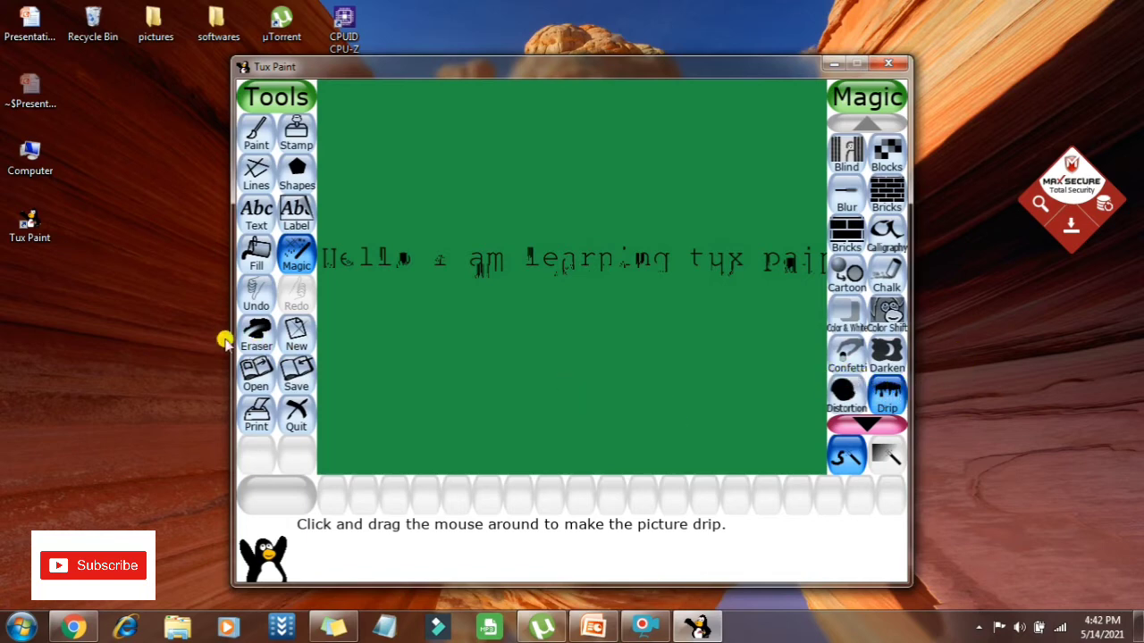
key(ctrl+z)
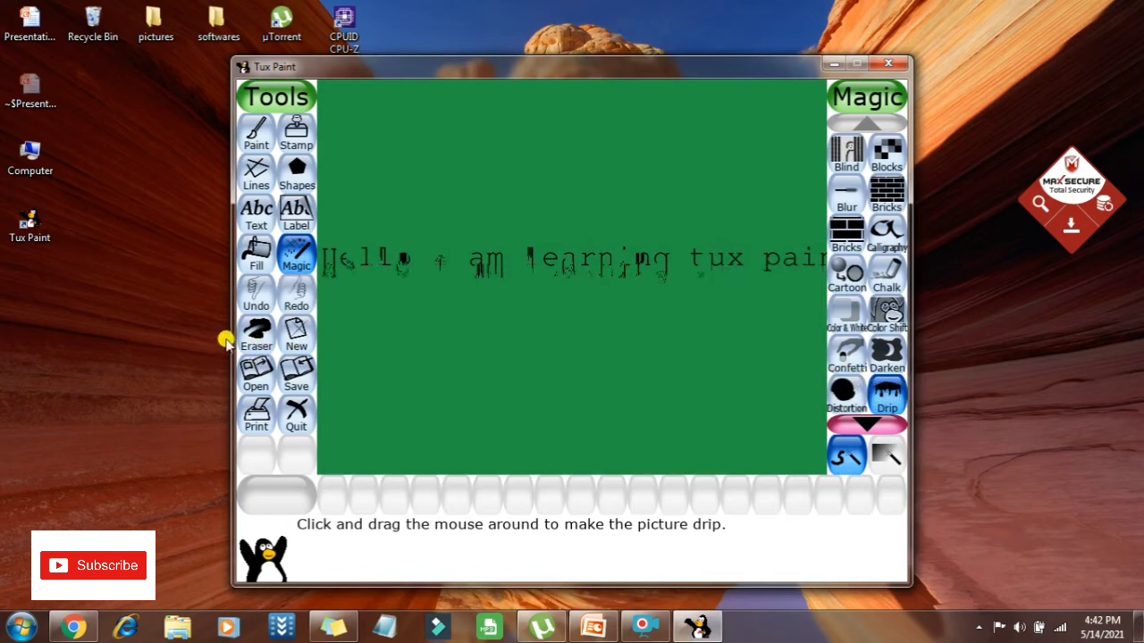
- Draw a large filled yellow circle over the text in the middle of the canvas
click(297, 175)
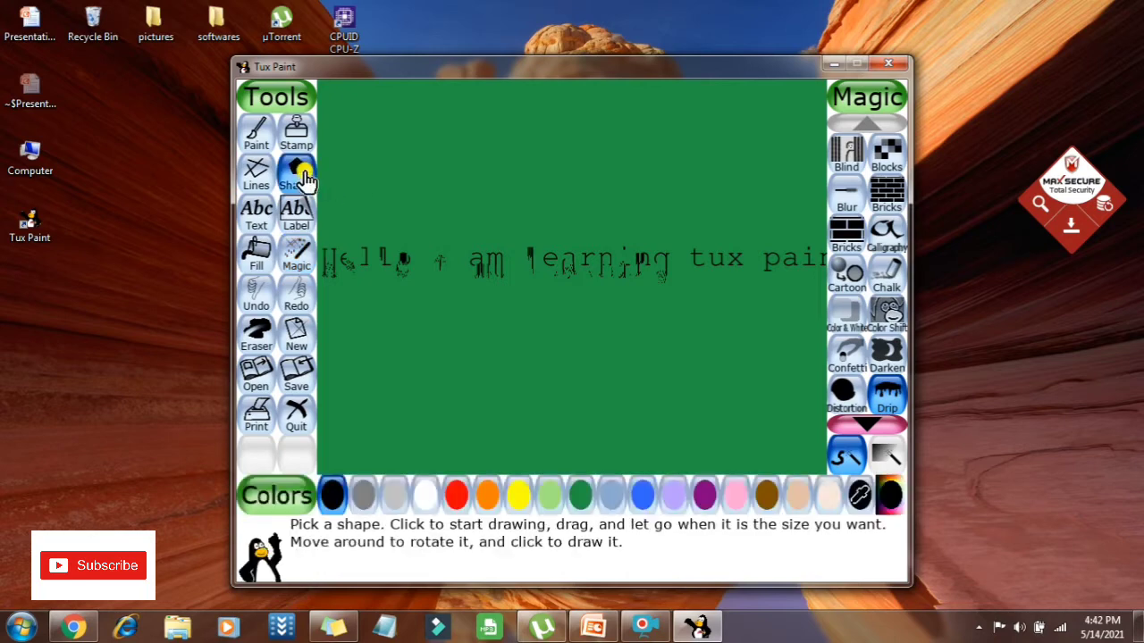
click(886, 237)
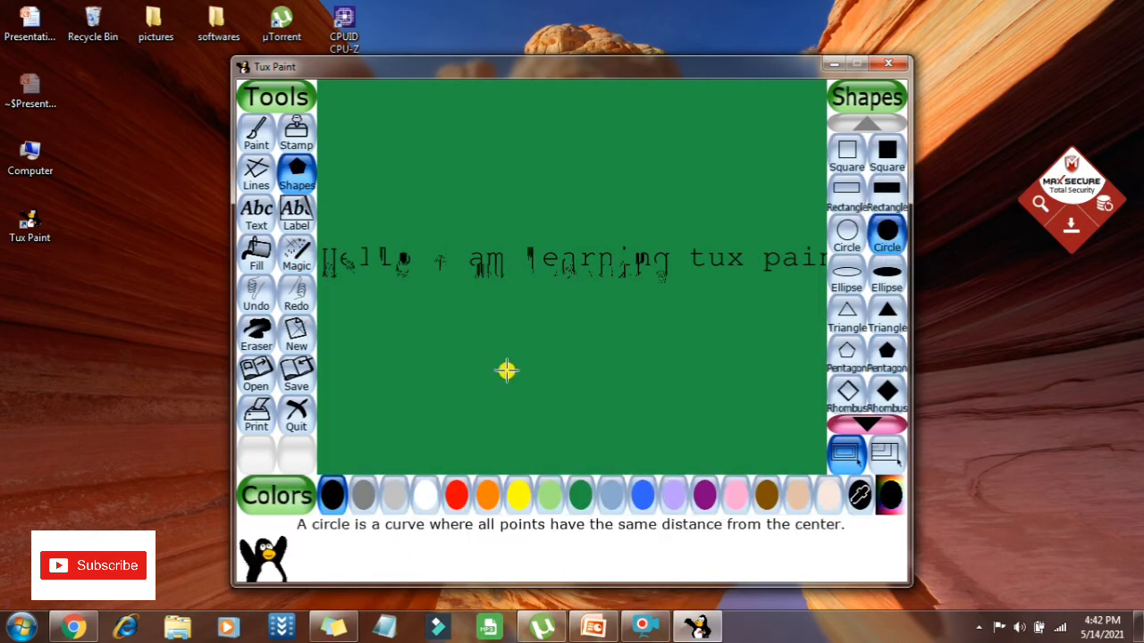
click(519, 496)
drag(548, 325, 582, 368)
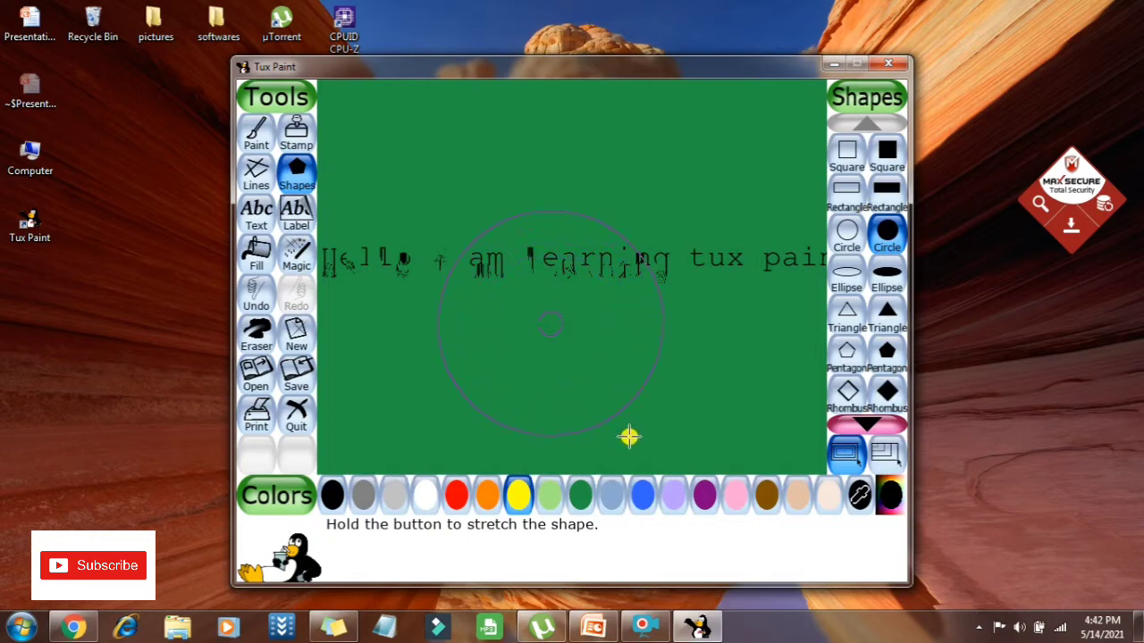
drag(629, 436, 629, 437)
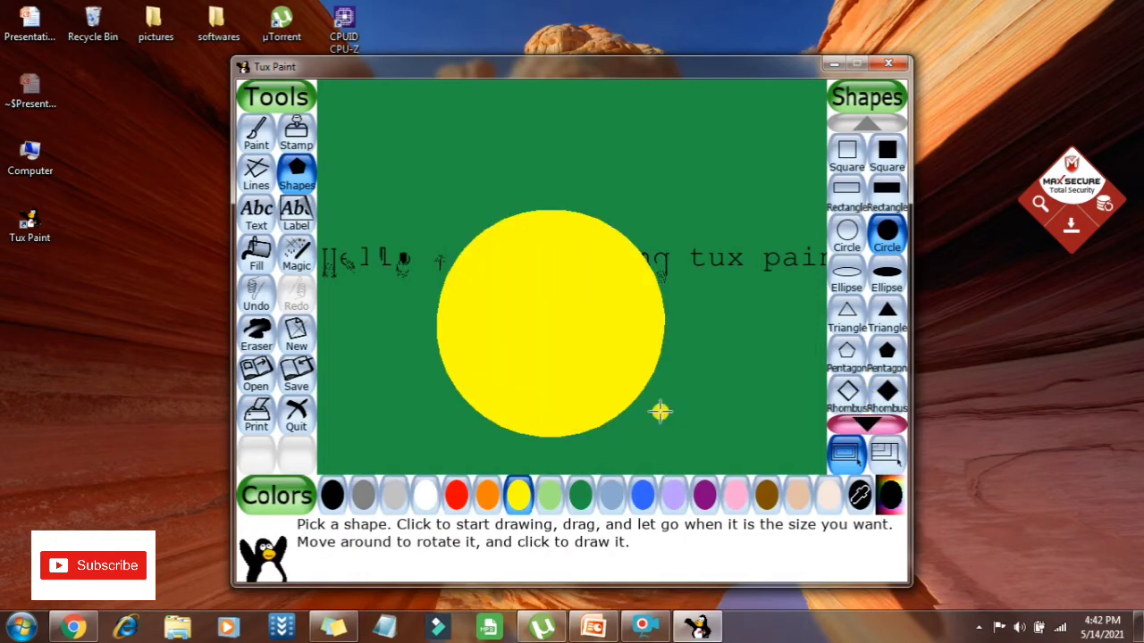
- Apply the Edges magic effect around the yellow circle's outline and across its inside
click(297, 256)
scroll(881, 393, down, 1)
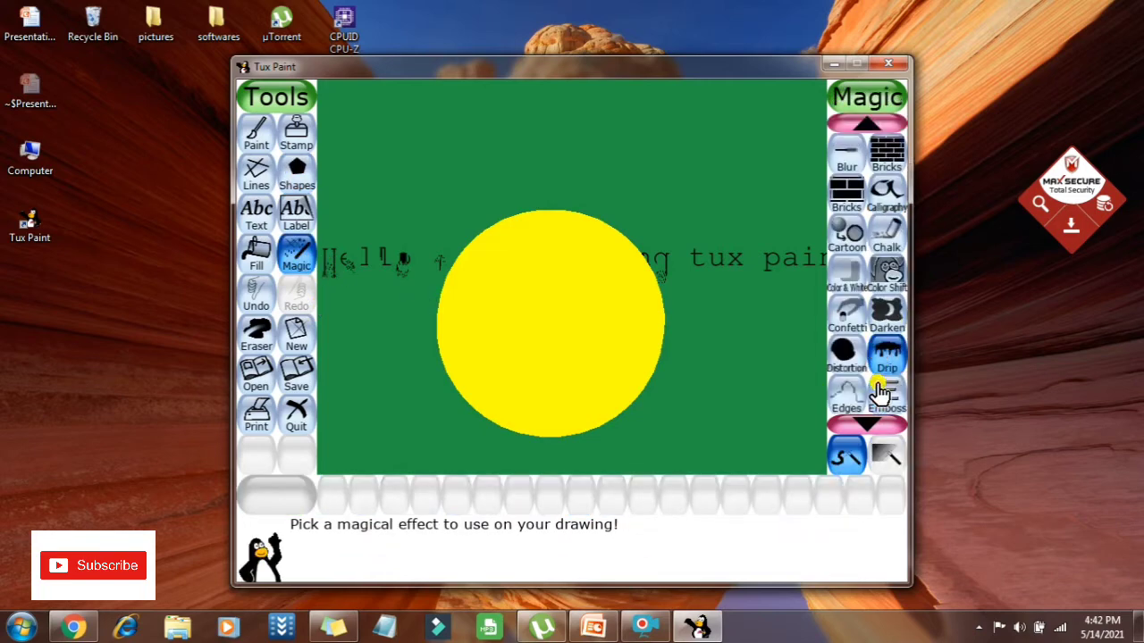
click(844, 391)
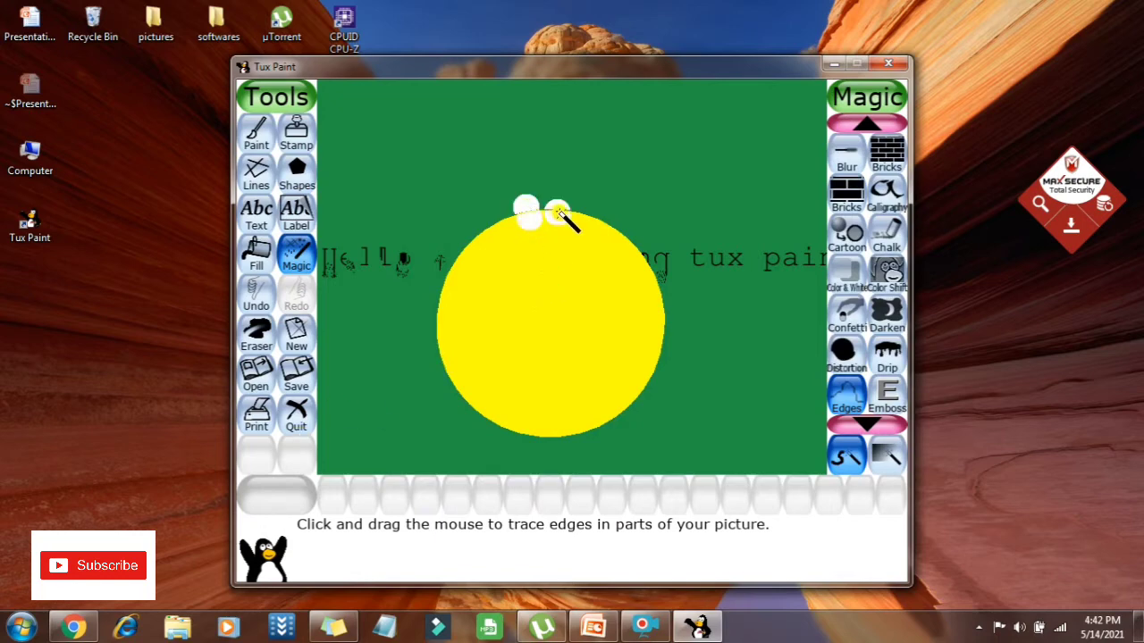
mouse_move(581, 217)
mouse_down()
mouse_move(657, 309)
mouse_move(641, 265)
mouse_move(652, 283)
mouse_move(658, 347)
mouse_move(626, 393)
mouse_move(558, 424)
mouse_move(678, 389)
mouse_move(523, 437)
mouse_move(548, 435)
mouse_move(477, 415)
mouse_move(450, 311)
mouse_move(450, 369)
mouse_up()
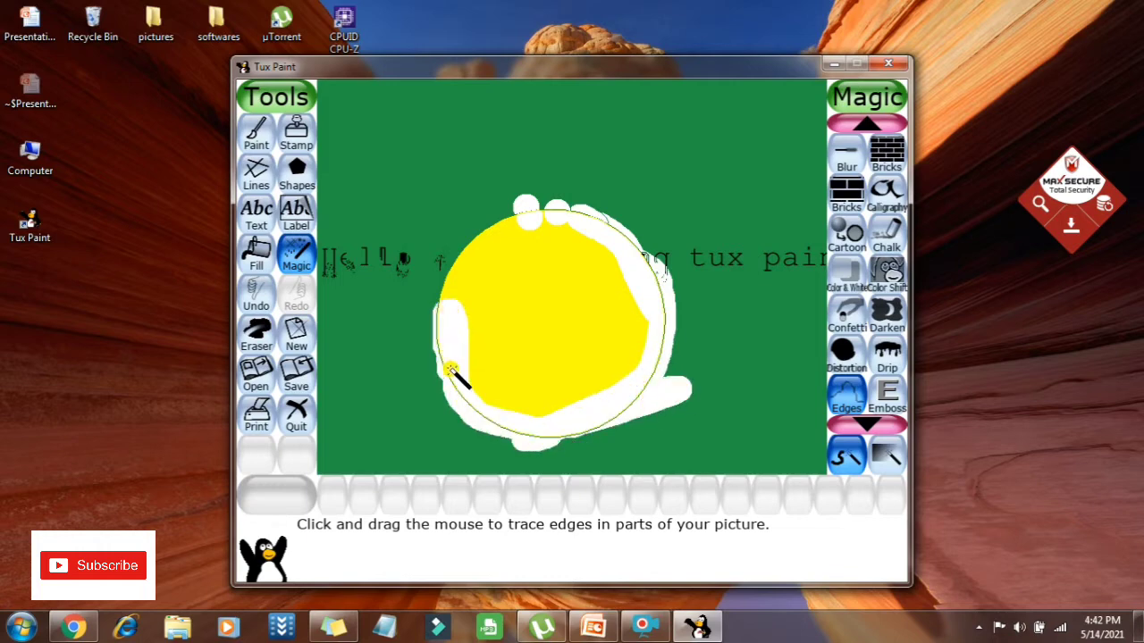
mouse_move(441, 318)
mouse_down()
mouse_move(460, 252)
mouse_move(557, 218)
mouse_move(495, 230)
mouse_move(533, 223)
mouse_move(592, 246)
mouse_move(434, 258)
mouse_move(536, 270)
mouse_move(467, 299)
mouse_move(611, 252)
mouse_move(603, 271)
mouse_move(554, 276)
mouse_move(403, 354)
mouse_move(530, 292)
mouse_move(634, 293)
mouse_move(465, 372)
mouse_move(570, 401)
mouse_move(635, 327)
mouse_move(627, 368)
mouse_move(611, 353)
mouse_move(439, 380)
mouse_move(548, 407)
mouse_move(553, 380)
mouse_move(478, 379)
mouse_move(456, 353)
mouse_up()
- Cover the circle and the green background with bubbles using the Foam magic effect
scroll(872, 353, down, 2)
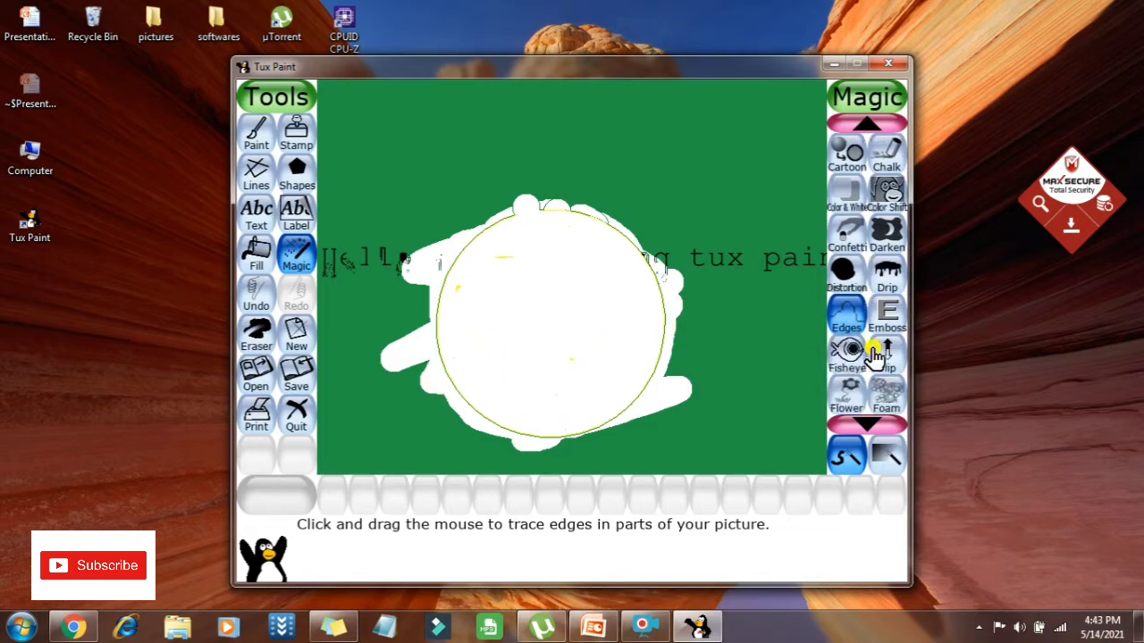
click(883, 398)
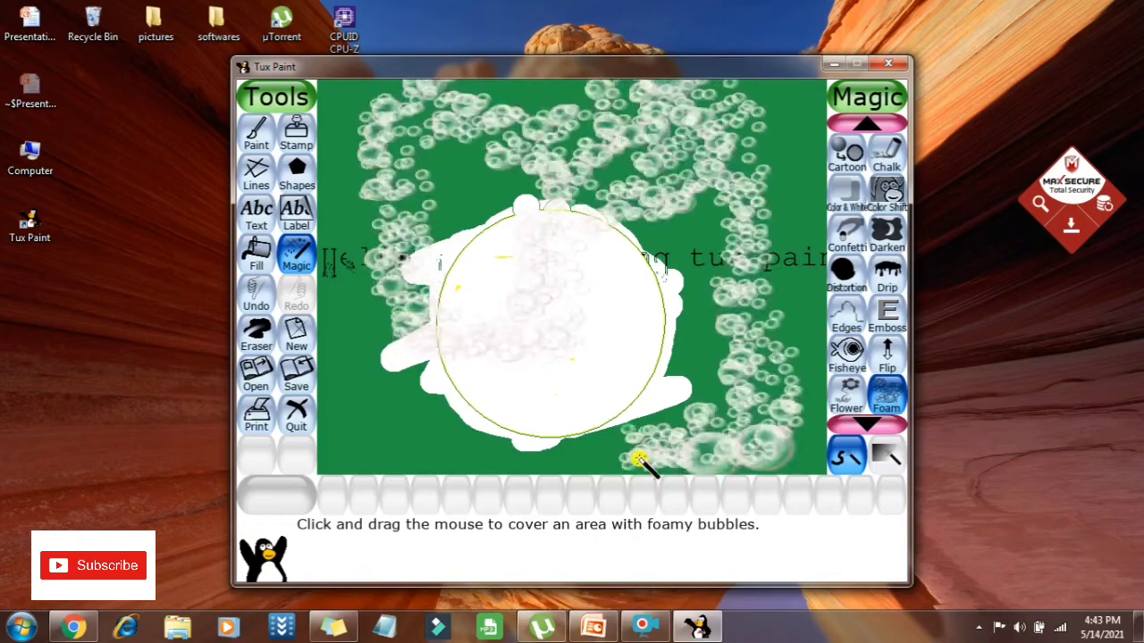
mouse_move(639, 460)
mouse_down()
mouse_move(395, 446)
mouse_move(360, 434)
mouse_move(340, 377)
mouse_move(372, 130)
mouse_move(380, 106)
mouse_move(518, 78)
mouse_move(736, 93)
mouse_move(789, 298)
mouse_move(771, 334)
mouse_move(667, 354)
mouse_move(583, 318)
mouse_move(549, 329)
mouse_move(526, 373)
mouse_move(466, 418)
mouse_move(434, 408)
mouse_move(372, 351)
mouse_move(380, 291)
mouse_move(457, 168)
mouse_move(555, 181)
mouse_move(612, 196)
mouse_move(746, 429)
mouse_move(775, 466)
mouse_move(794, 457)
mouse_move(807, 336)
mouse_move(787, 234)
mouse_move(737, 211)
mouse_move(694, 227)
mouse_move(632, 291)
mouse_move(579, 424)
mouse_move(496, 399)
mouse_move(499, 284)
mouse_move(525, 217)
mouse_up()
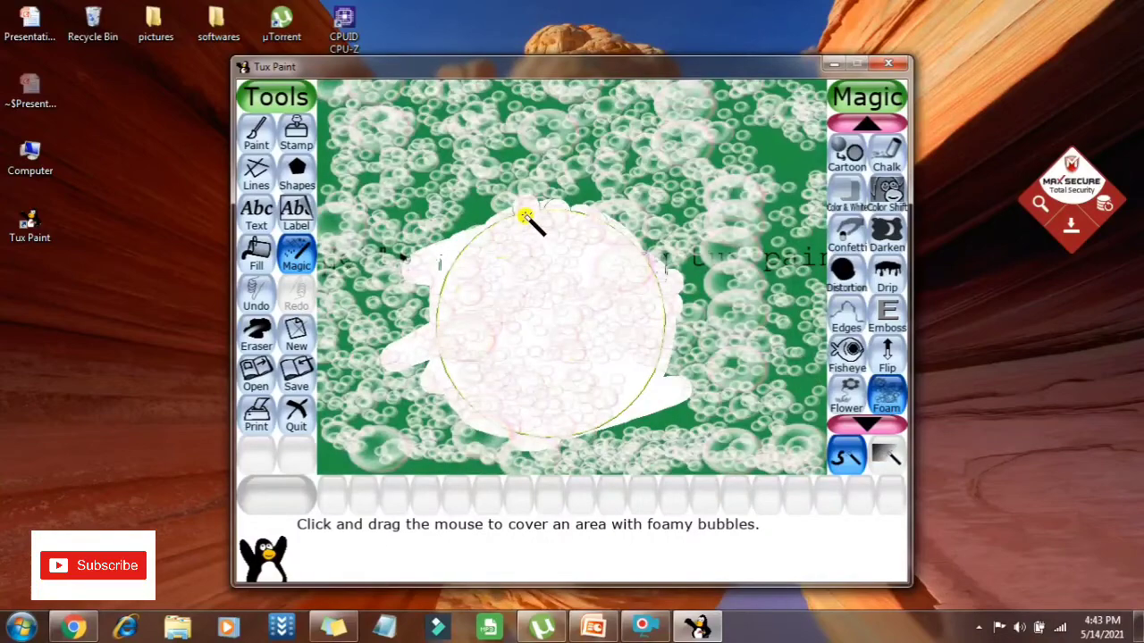
- Undo the foam, edge tracing, circle and later drip strokes as far back as possible, trying a redo along the way
key(ctrl+z)
key(ctrl+z)
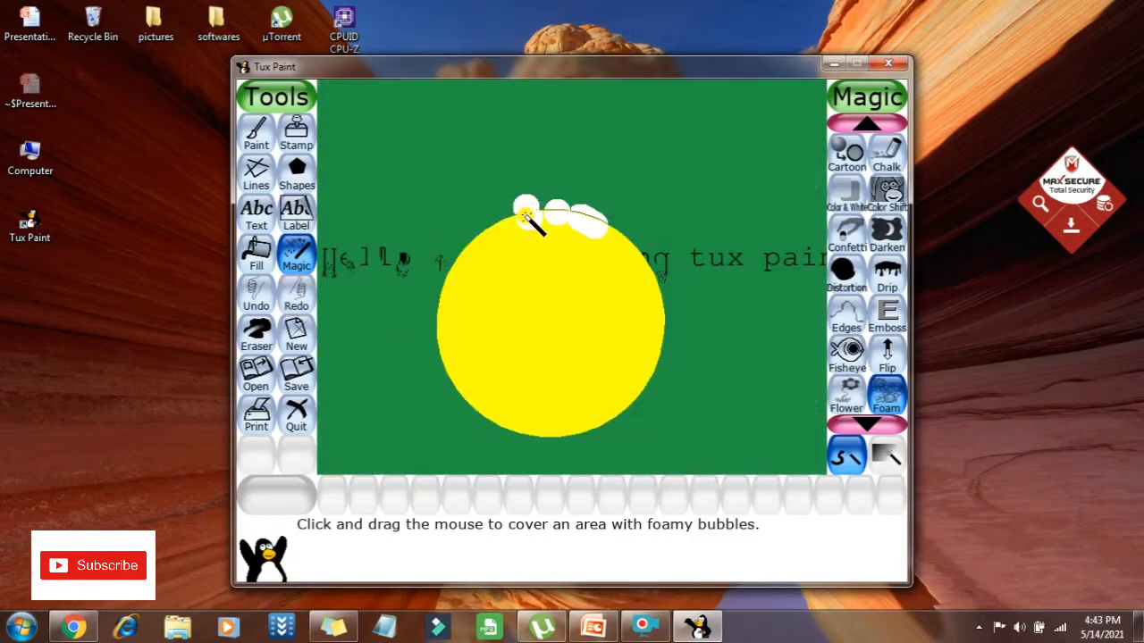
key(ctrl+z)
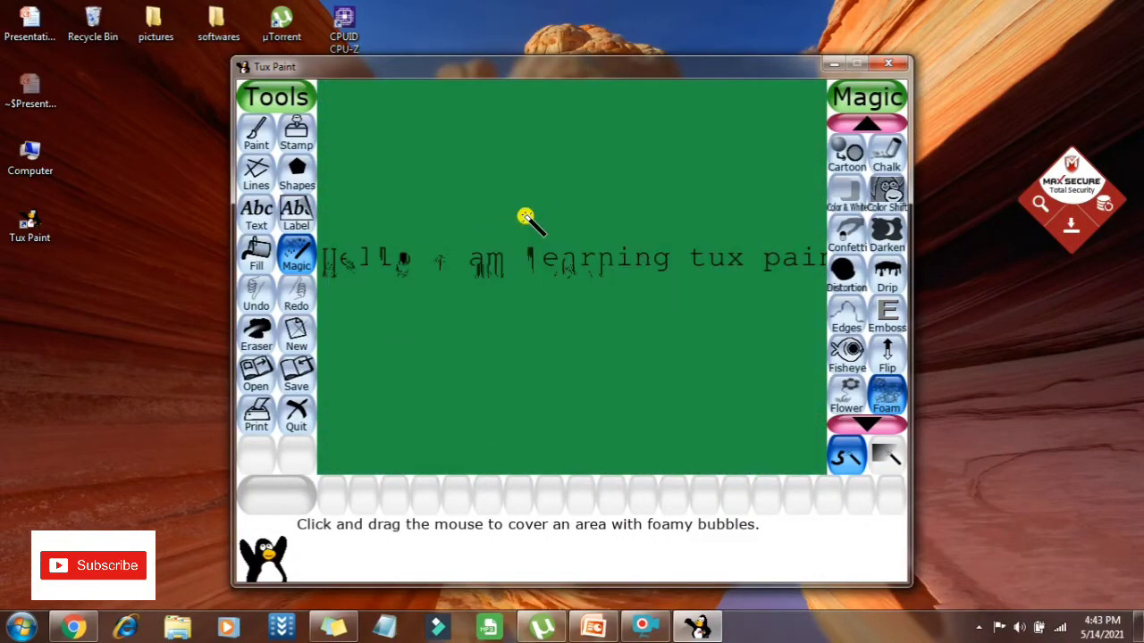
key(ctrl+z)
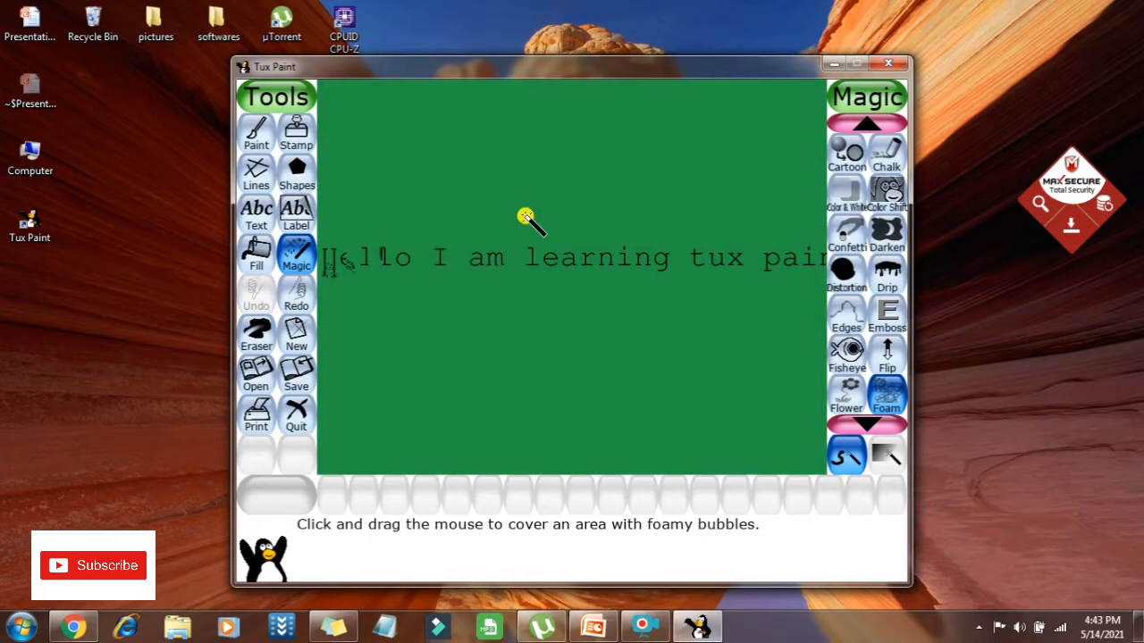
click(295, 297)
click(253, 300)
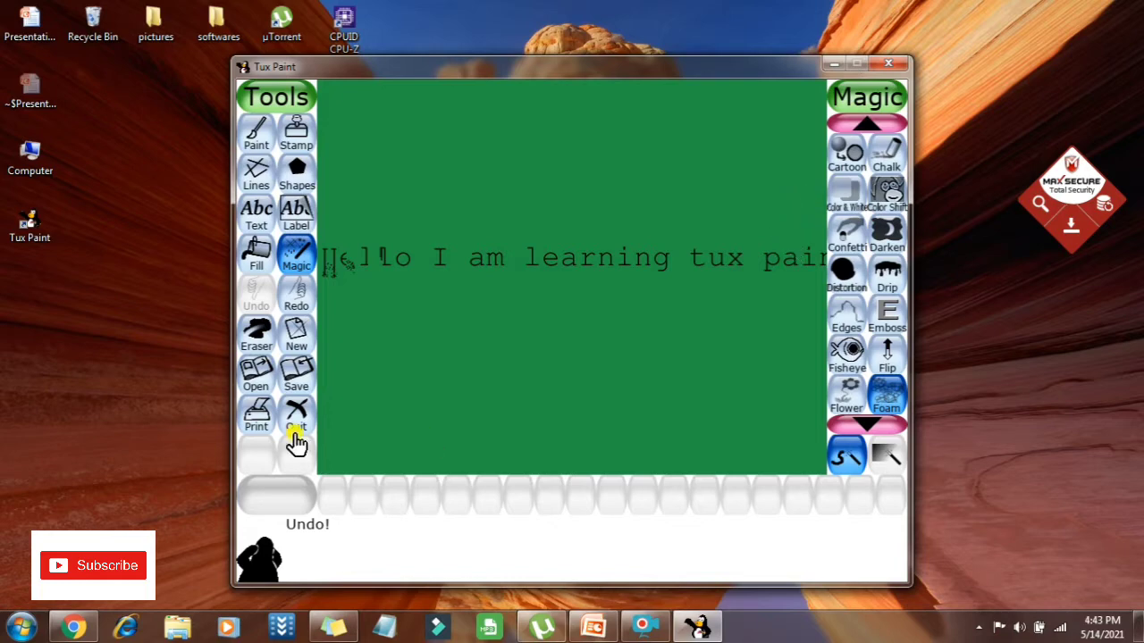
- Start a new drawing with a white background without saving the current picture
click(298, 325)
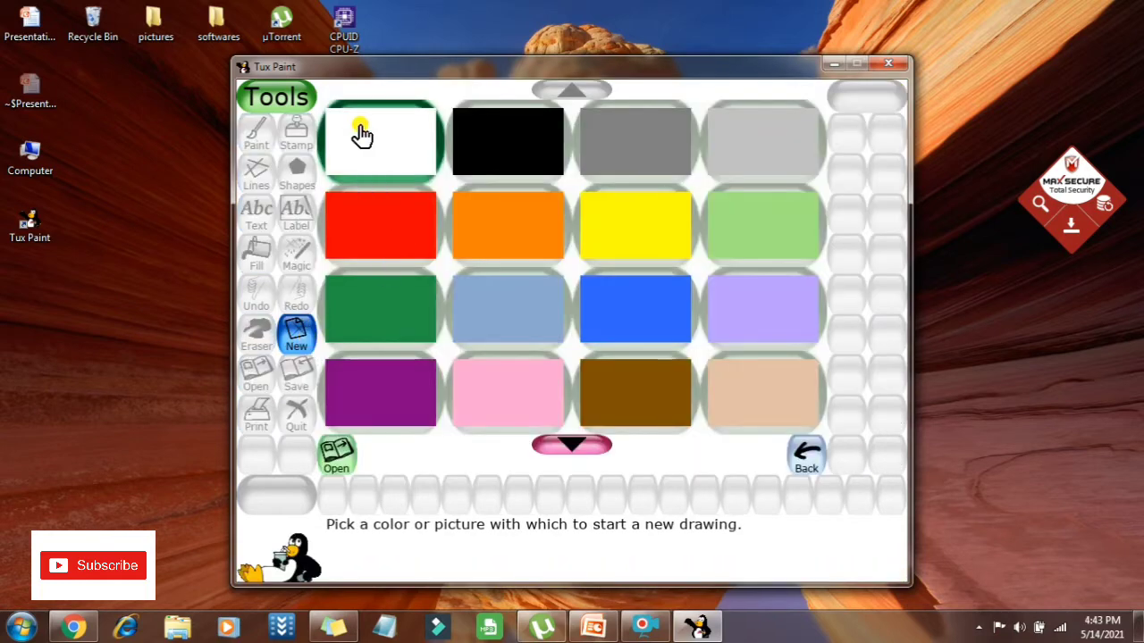
click(362, 132)
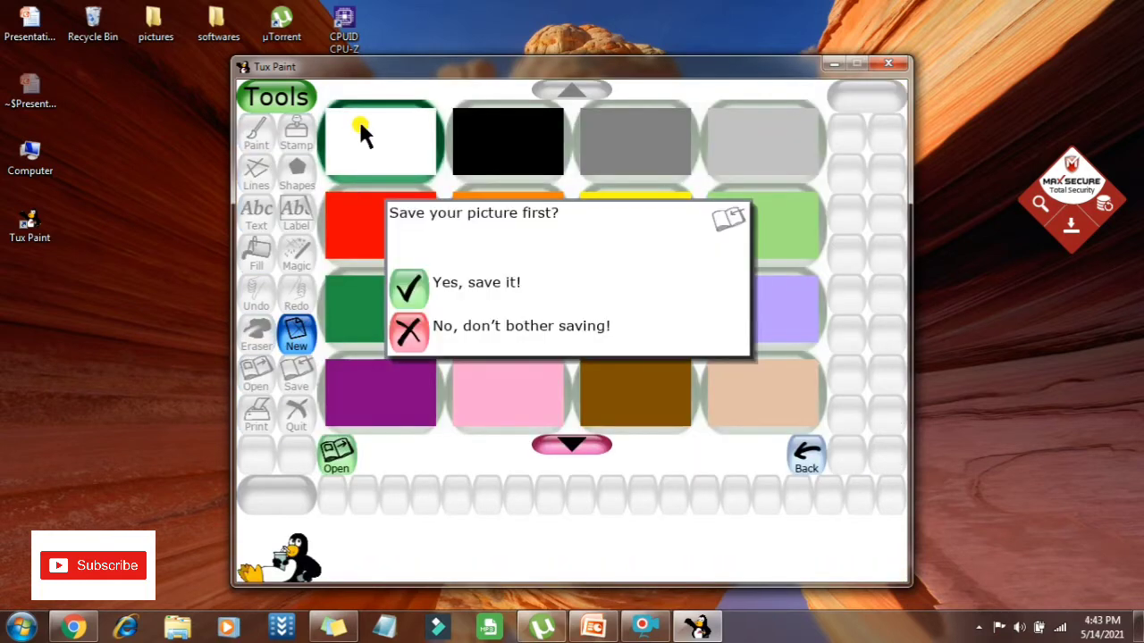
click(427, 327)
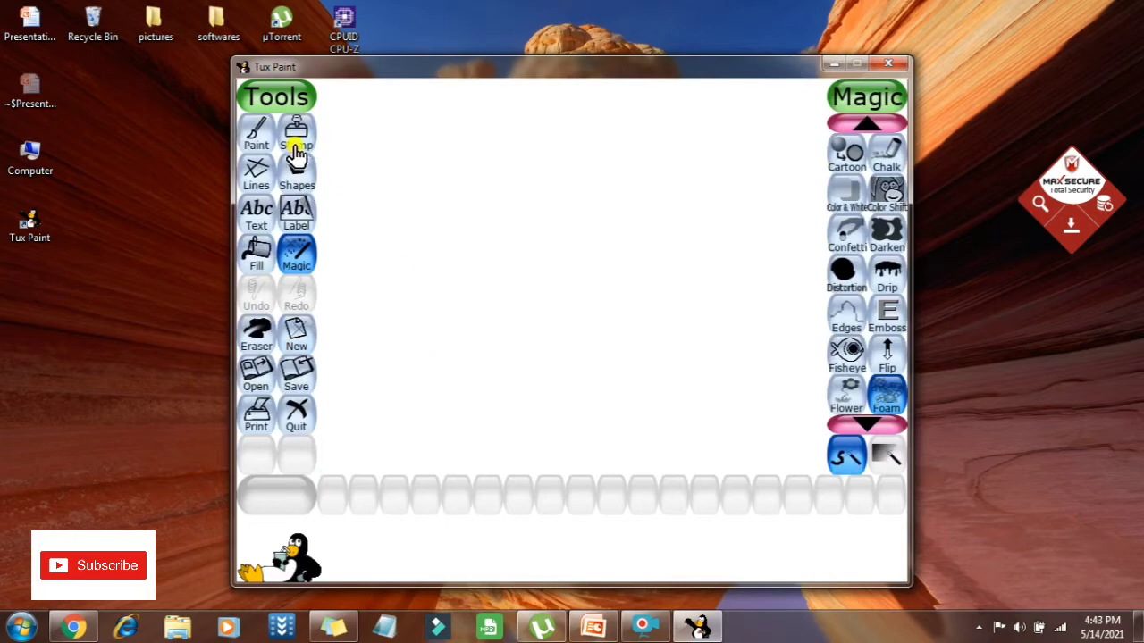
- Paint two wavy blue lines across the full width of the canvas with the thinnest round brush, one below the other
click(257, 134)
click(639, 498)
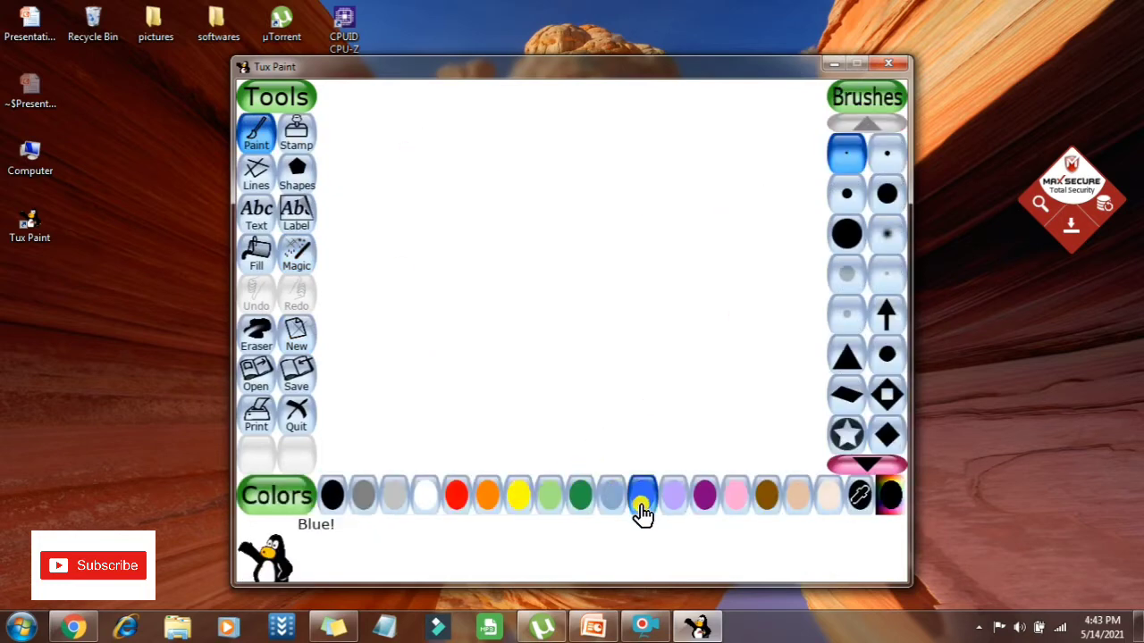
click(321, 303)
drag(334, 302, 444, 288)
mouse_move(487, 258)
mouse_down()
mouse_move(711, 248)
mouse_move(791, 199)
mouse_up()
drag(822, 154, 837, 148)
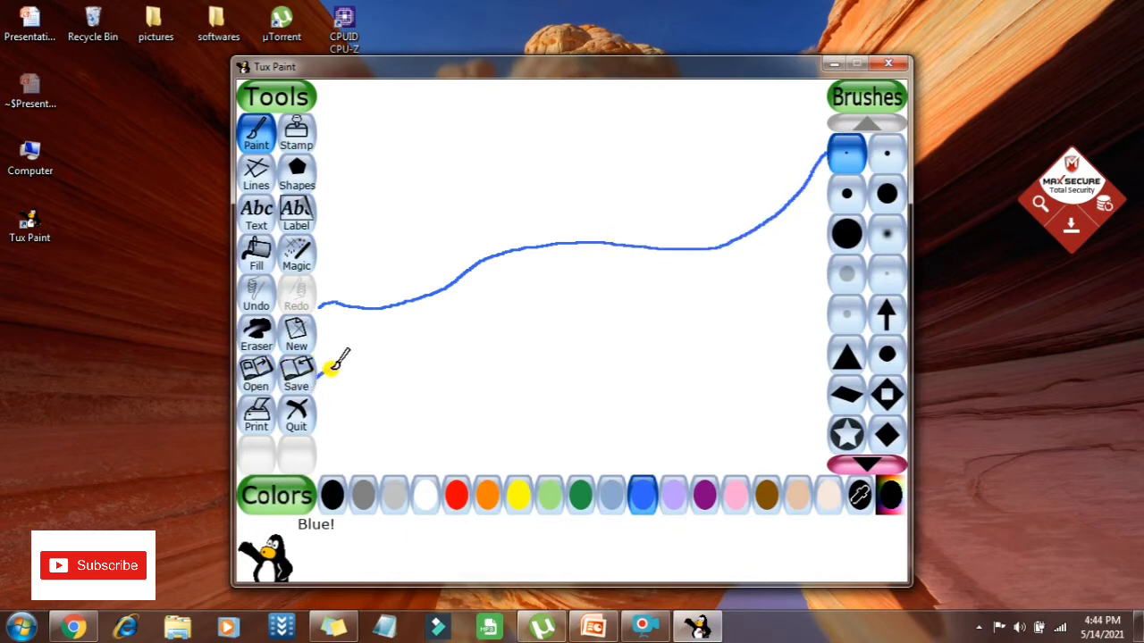
mouse_move(331, 367)
mouse_down()
mouse_move(444, 375)
mouse_move(659, 302)
mouse_move(767, 304)
mouse_move(827, 274)
mouse_up()
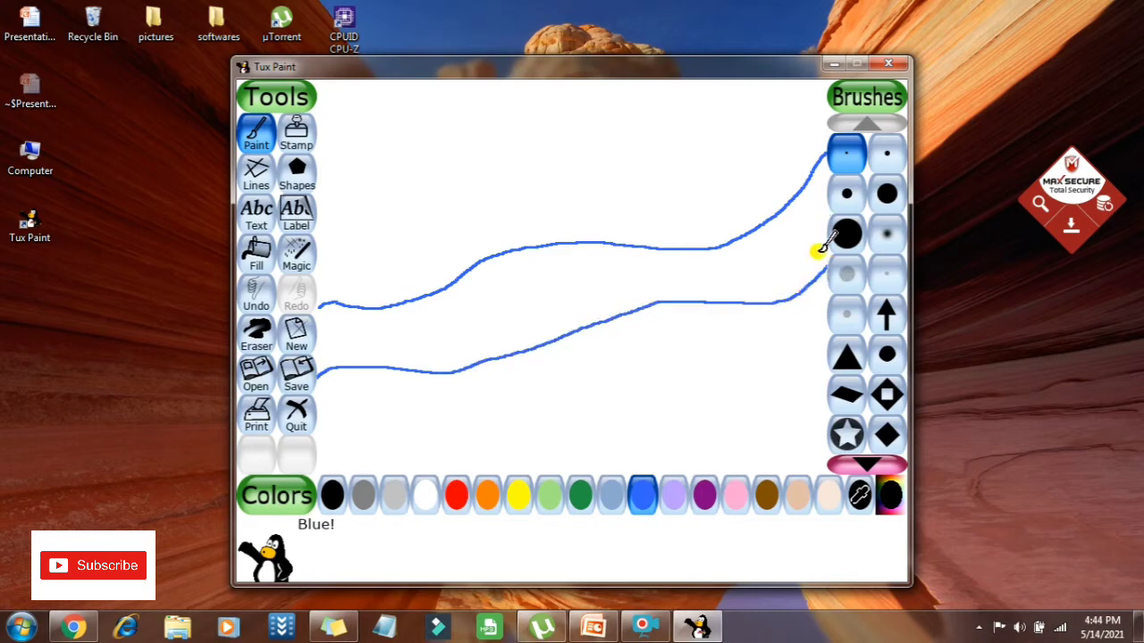
click(298, 256)
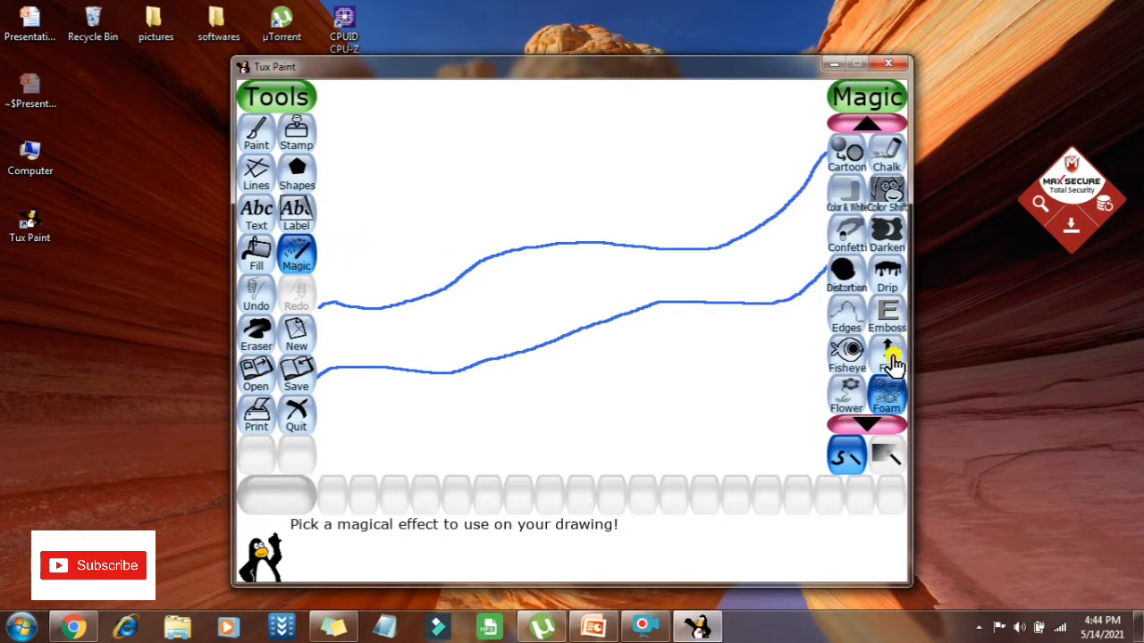
scroll(885, 379, down, 2)
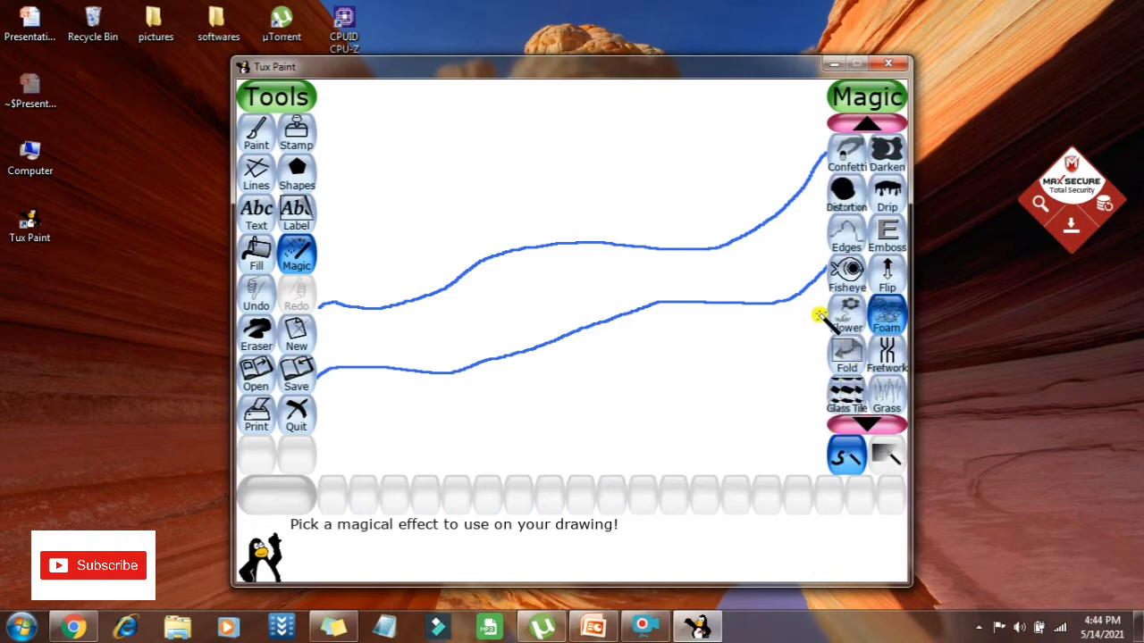
- Fill the area below the lower wavy line with dark green
click(257, 257)
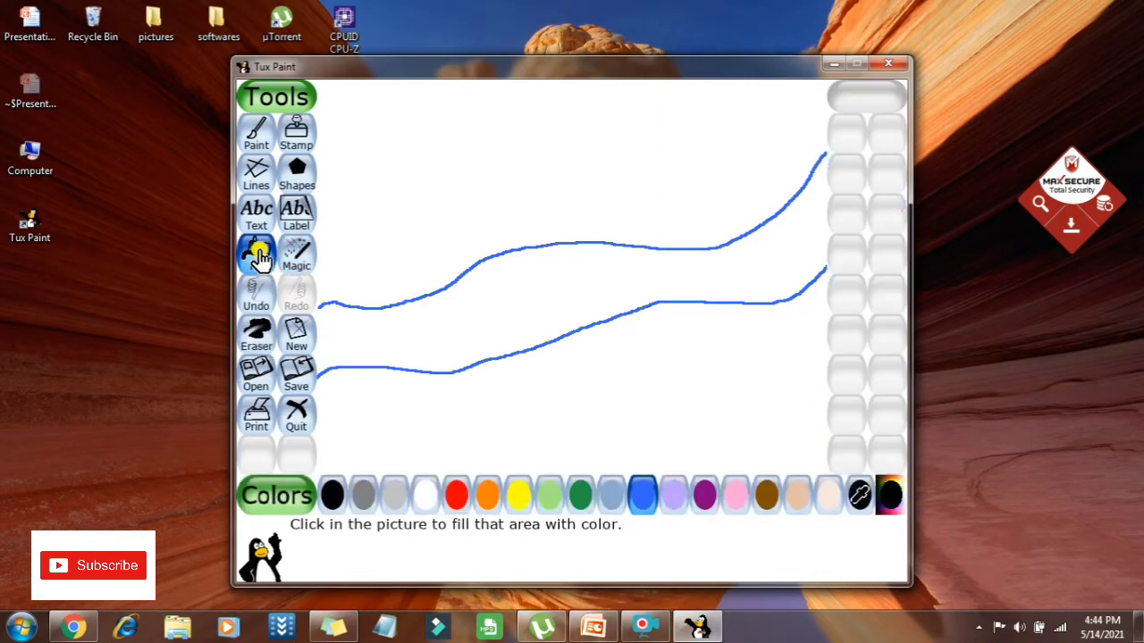
click(579, 497)
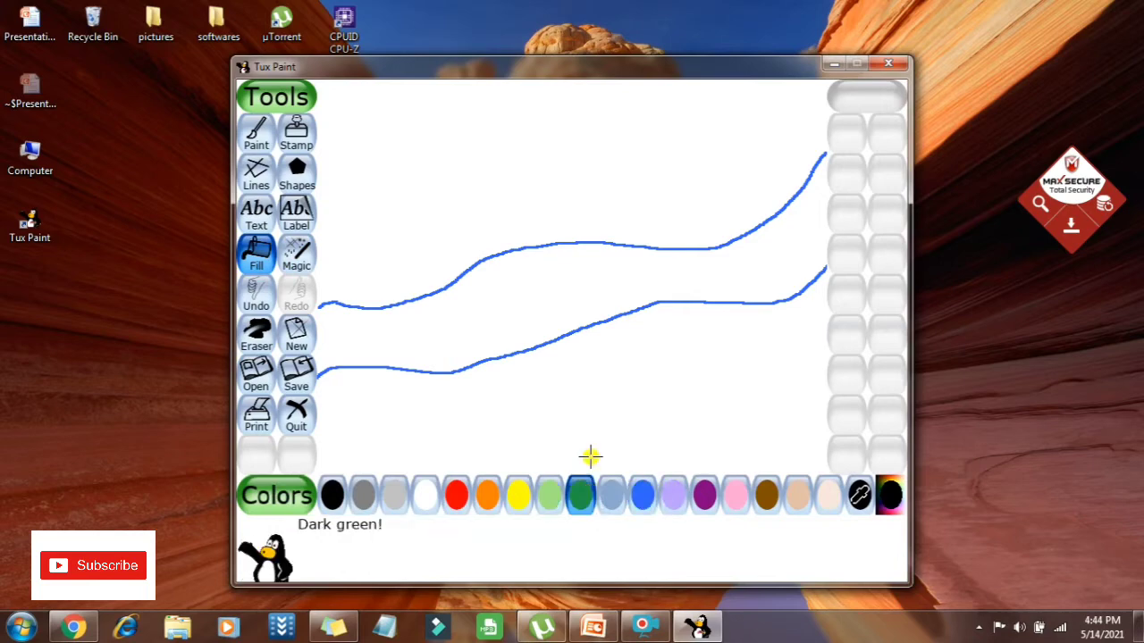
click(595, 409)
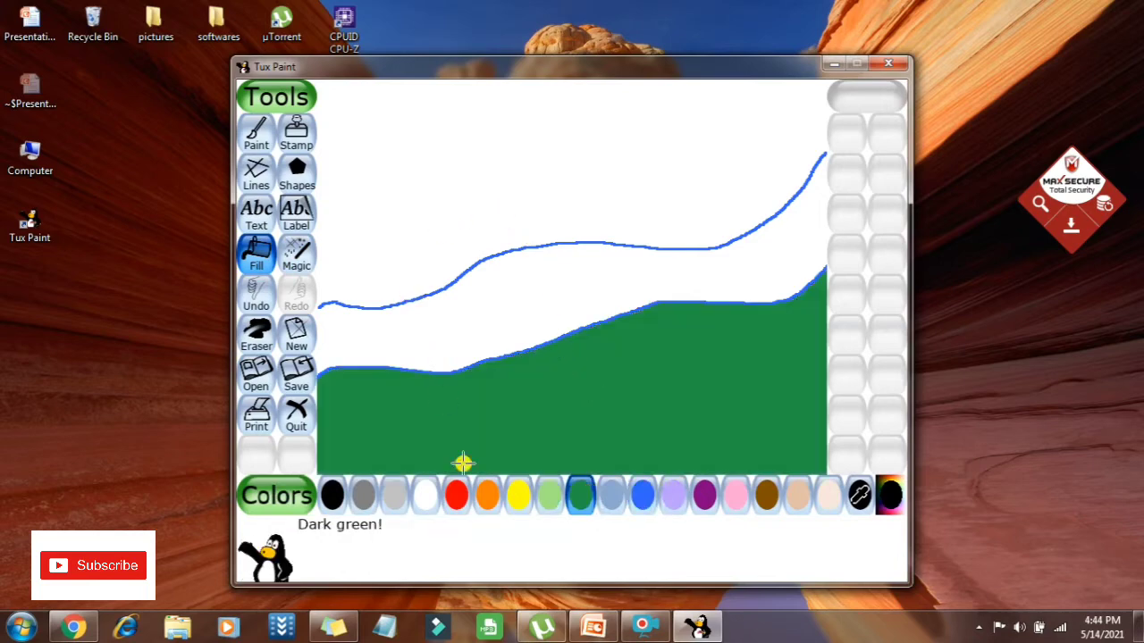
- Try to fill the band between the two wavy lines with blue, and undo that fill
click(643, 497)
click(530, 288)
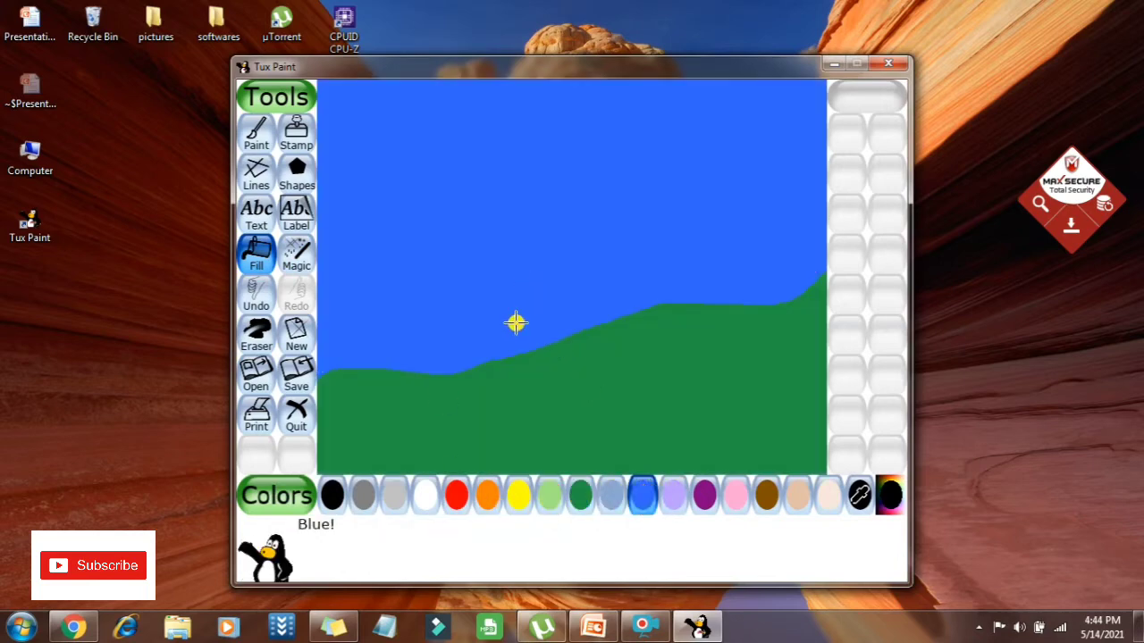
key(ctrl+z)
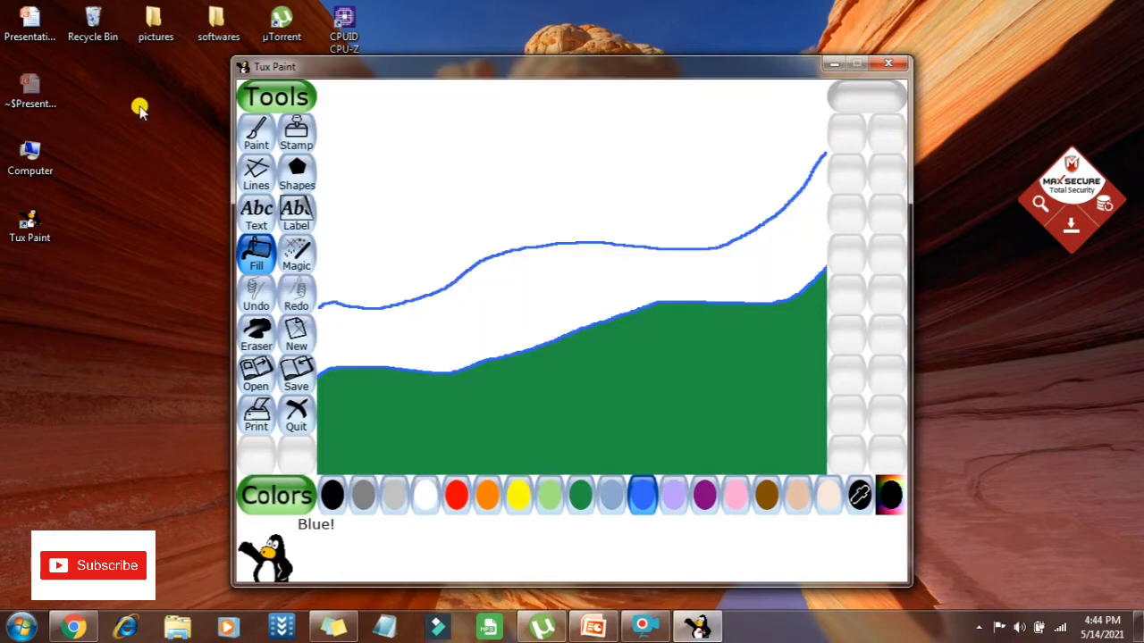
- Close the gap at the upper line's left end with the blue brush and fill the band between the lines with blue
click(256, 129)
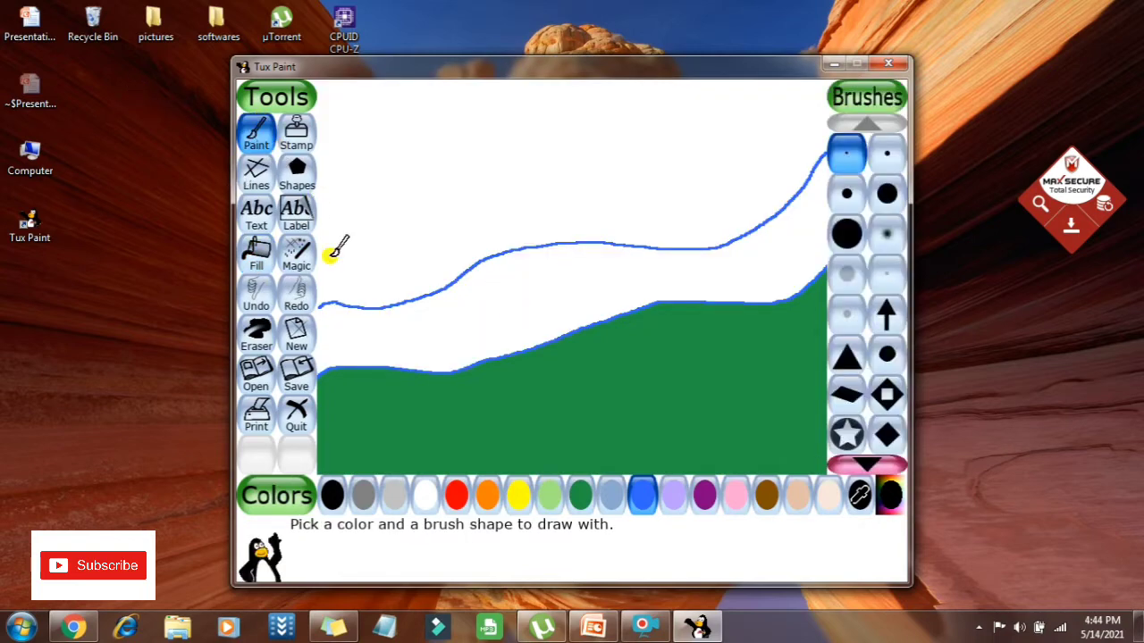
click(327, 302)
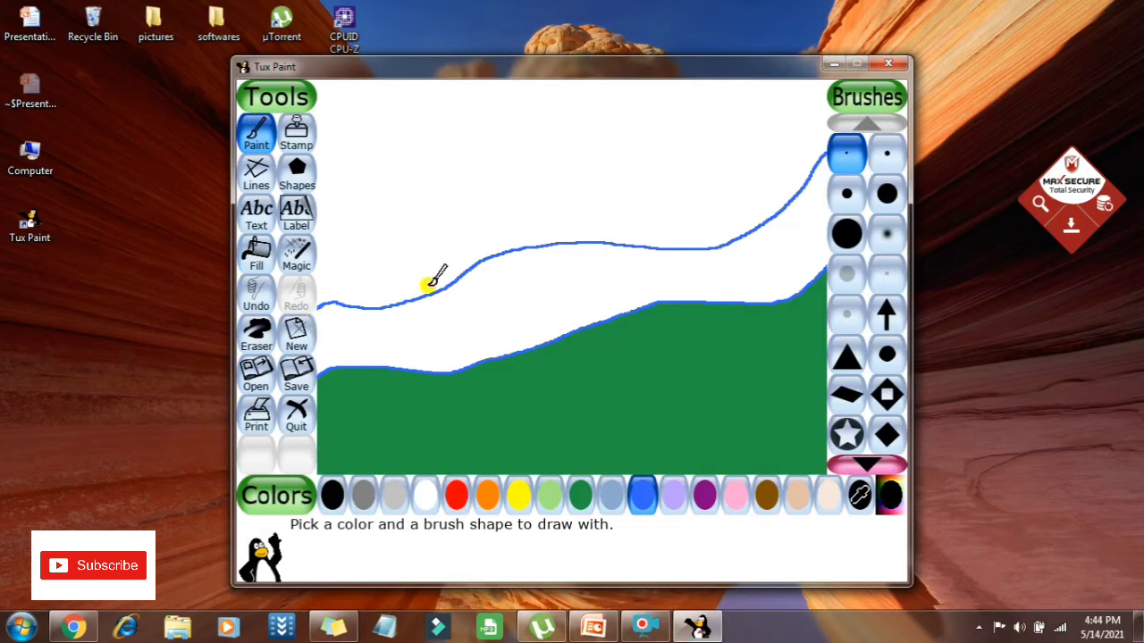
click(257, 253)
click(447, 310)
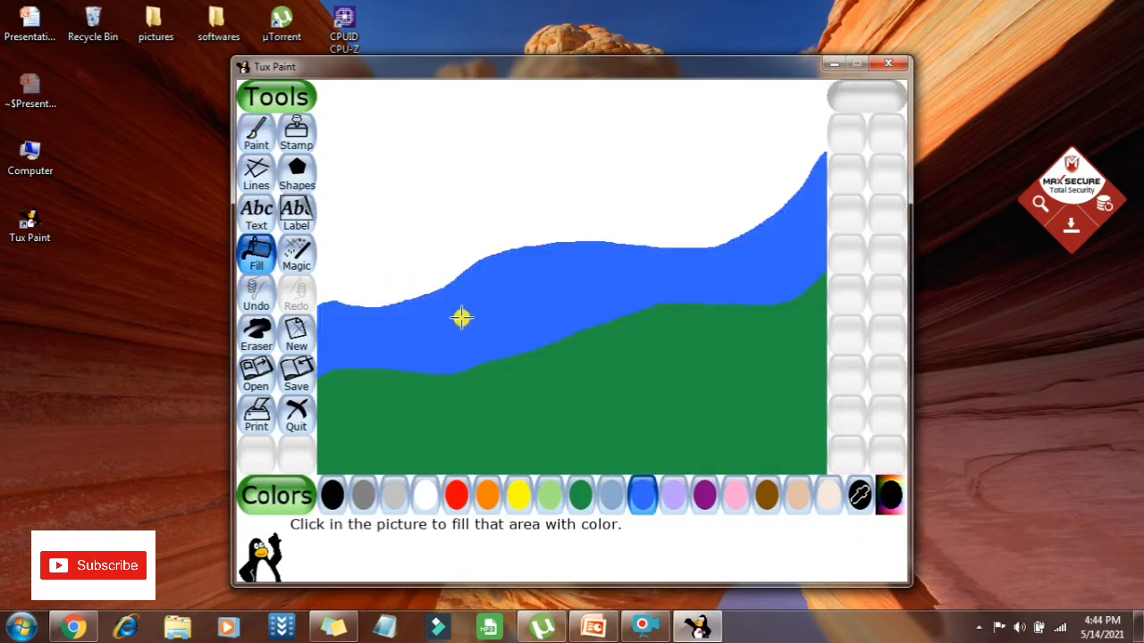
- Fill the white area above the blue river with dark green
click(581, 499)
click(424, 175)
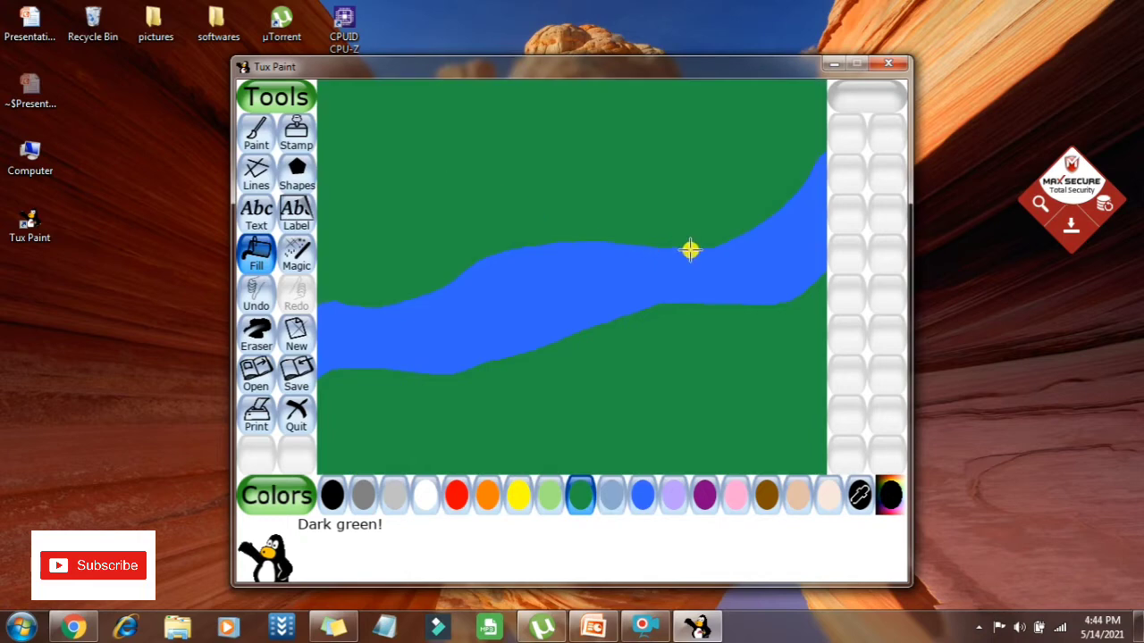
- Paint seven yellow flowers across the green bank above the river using the large pointed six-petal flower brush
click(252, 130)
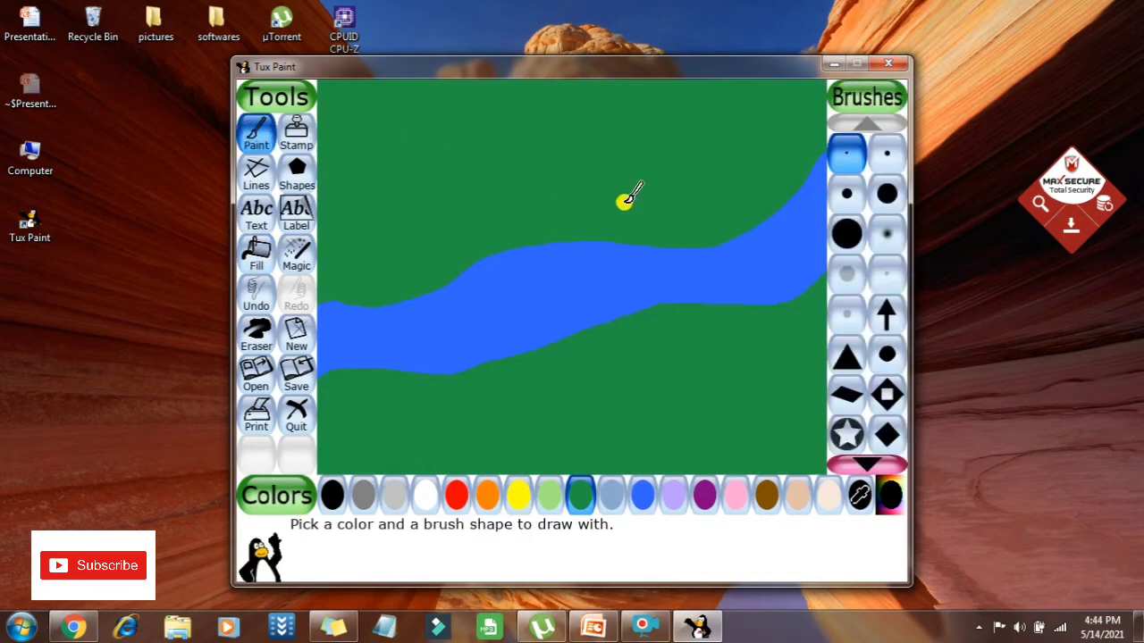
scroll(860, 270, down, 3)
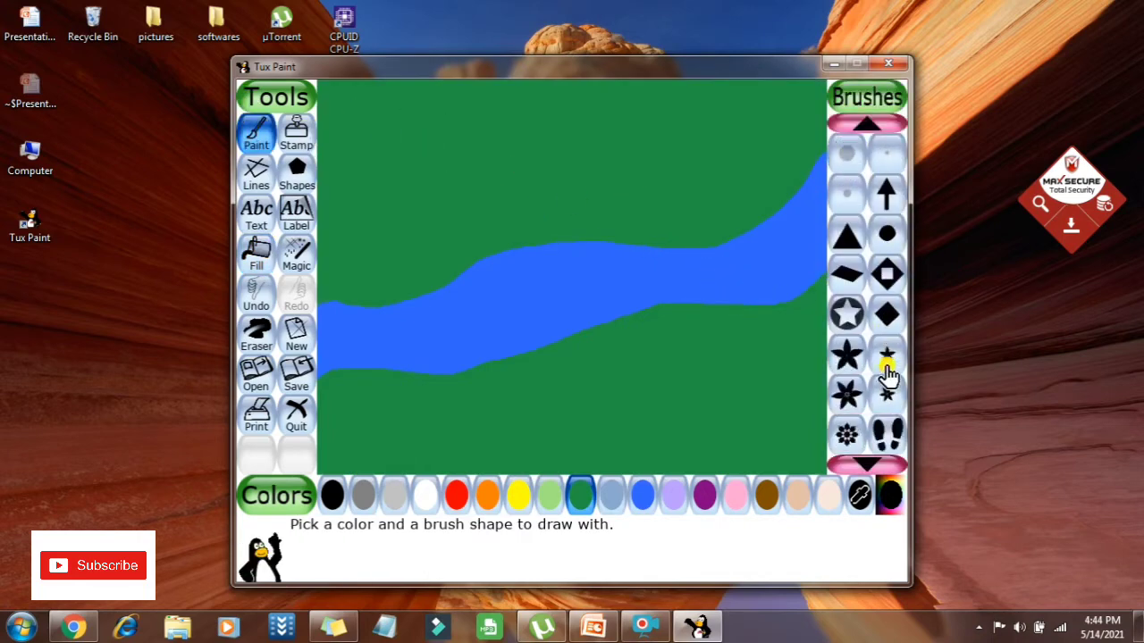
click(846, 393)
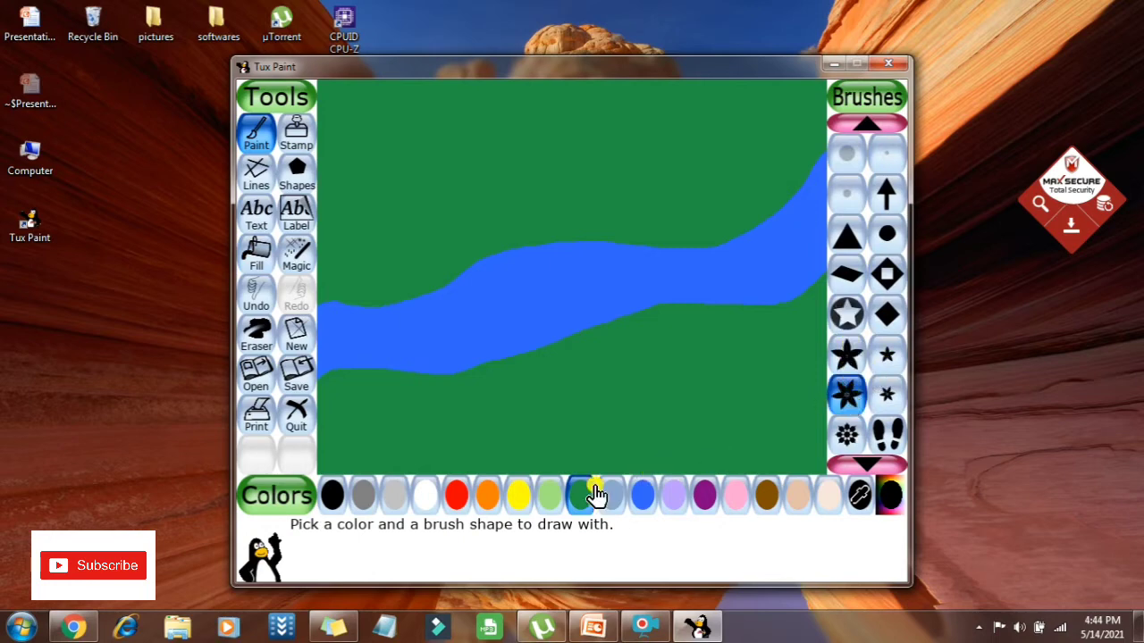
click(521, 497)
click(364, 268)
click(400, 214)
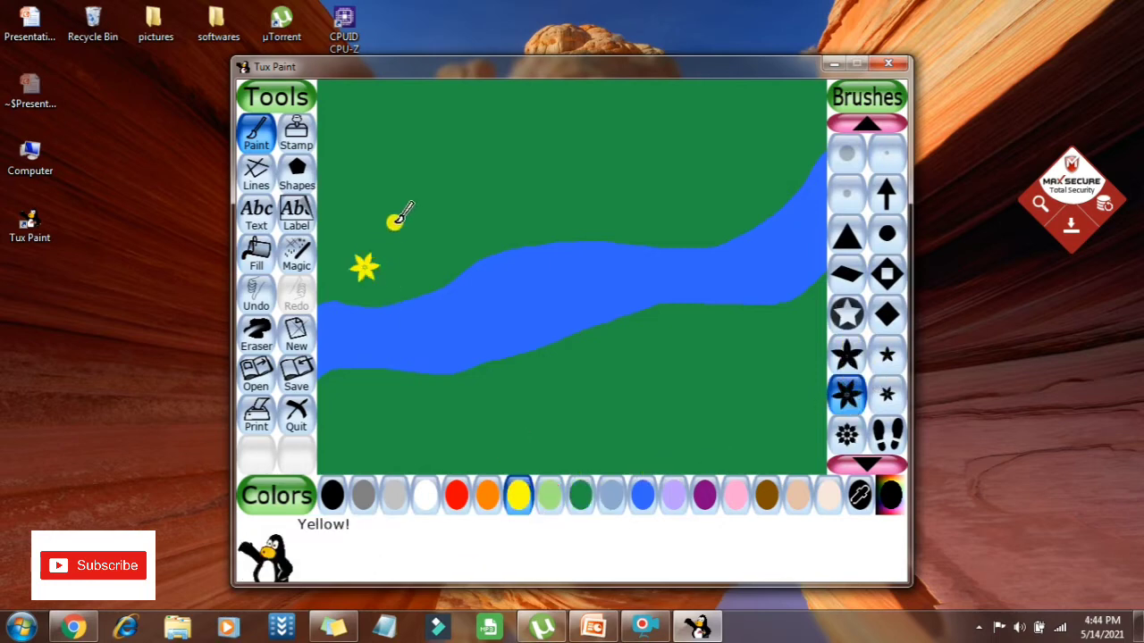
click(482, 187)
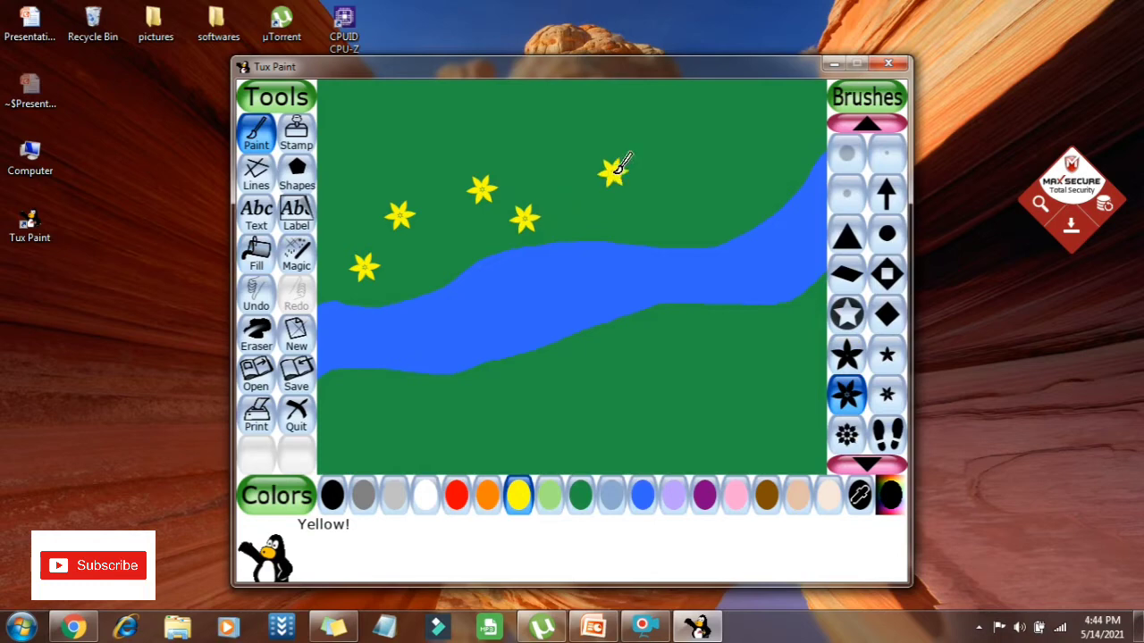
click(704, 192)
click(759, 123)
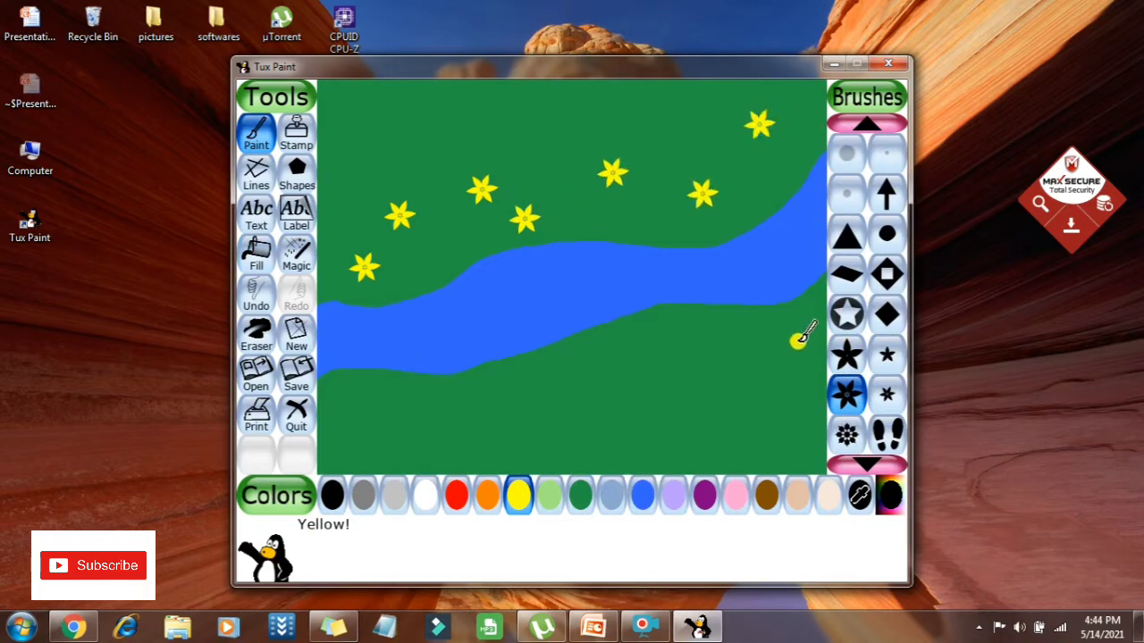
- Scatter yellow six-petal flowers along the whole green bank below the river
click(608, 374)
click(589, 404)
click(545, 411)
click(505, 400)
click(426, 428)
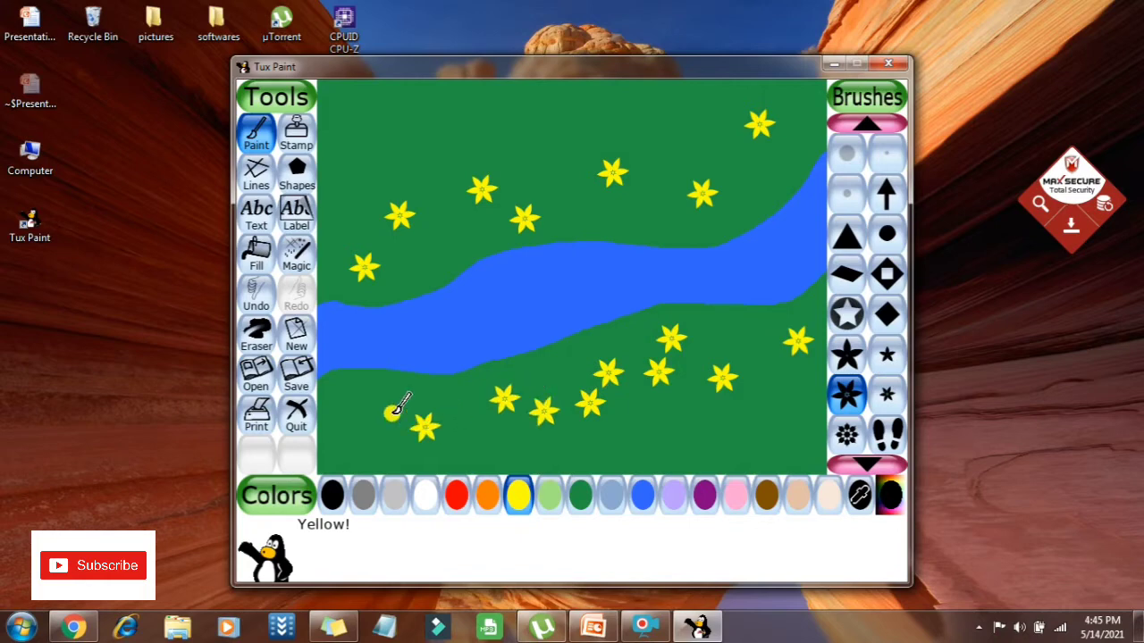
click(378, 404)
click(350, 427)
- Add three orange six-petal flowers among the yellow ones below the river and dismiss the Windows color scheme dialog
click(487, 496)
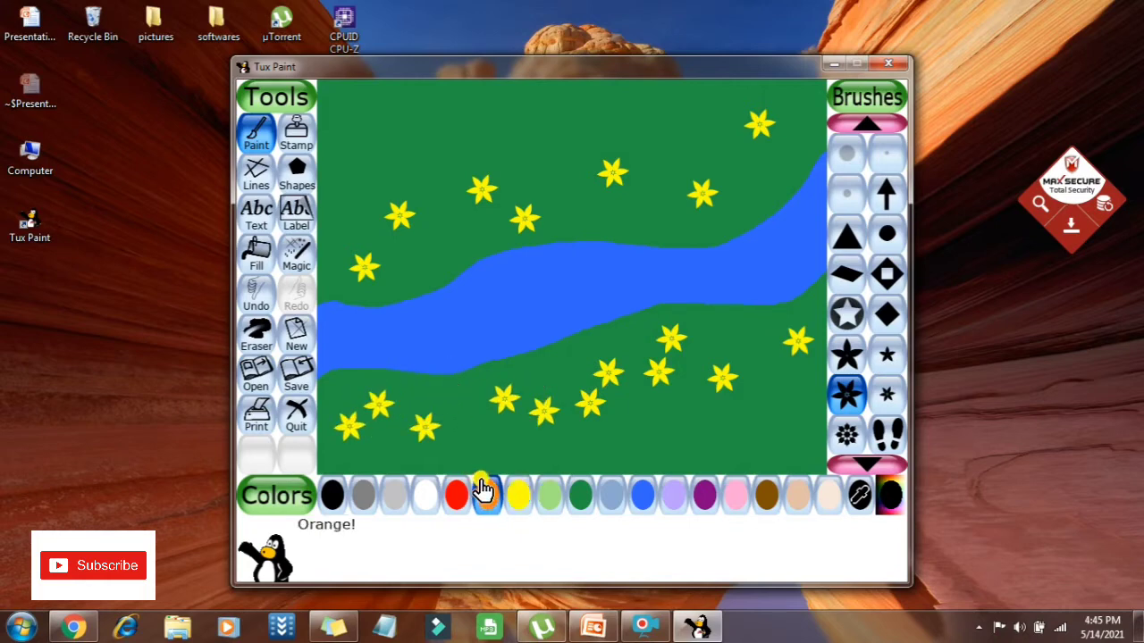
click(468, 404)
click(545, 379)
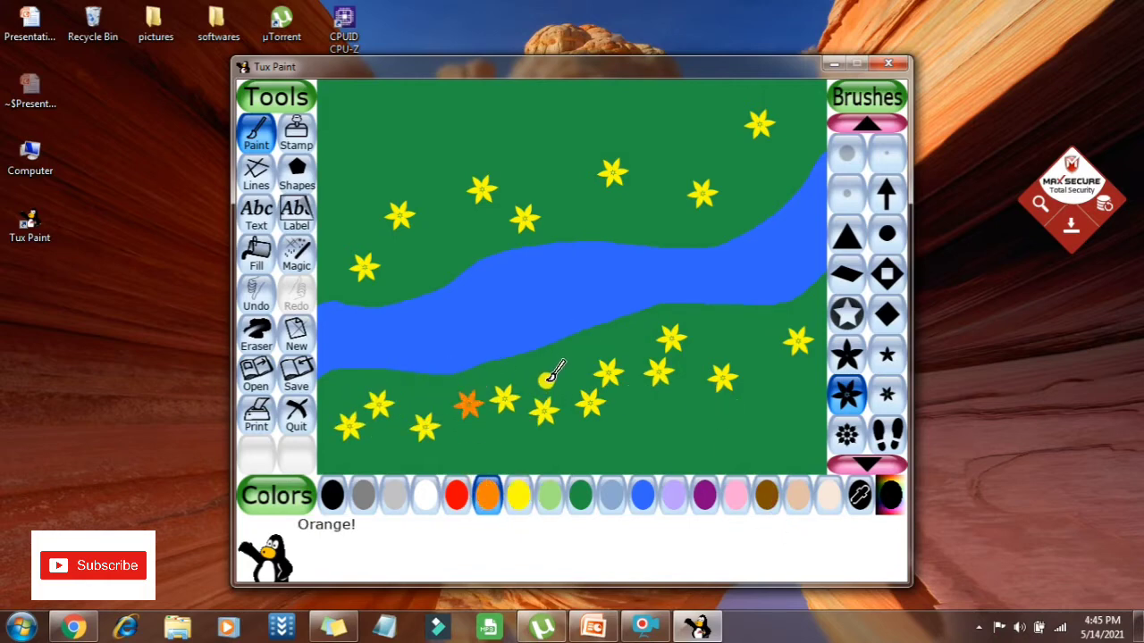
click(594, 346)
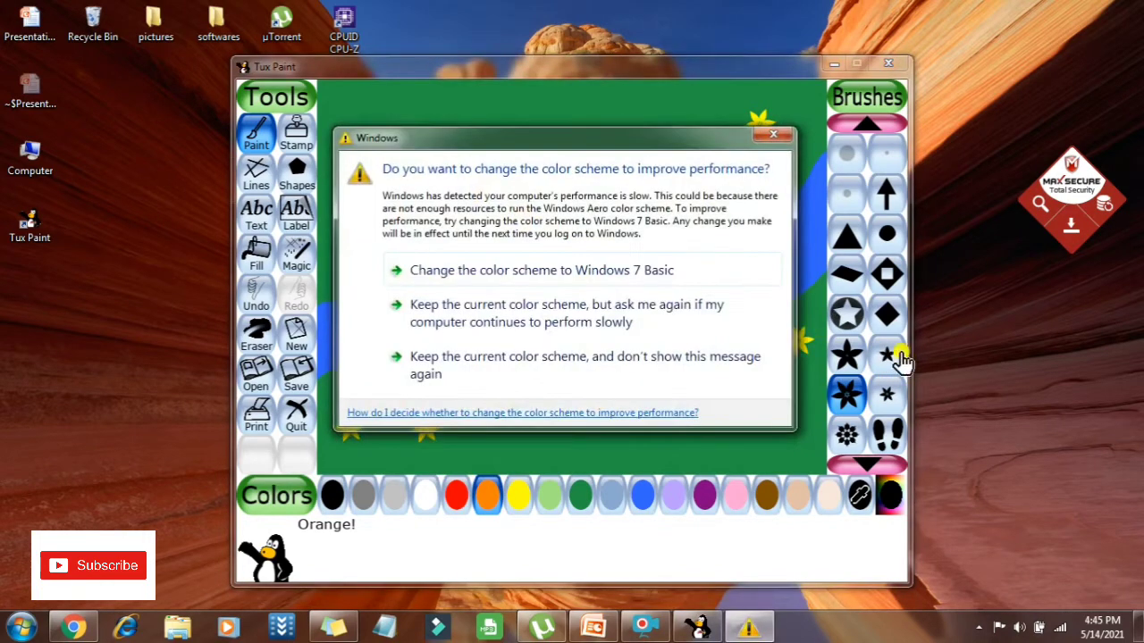
click(768, 135)
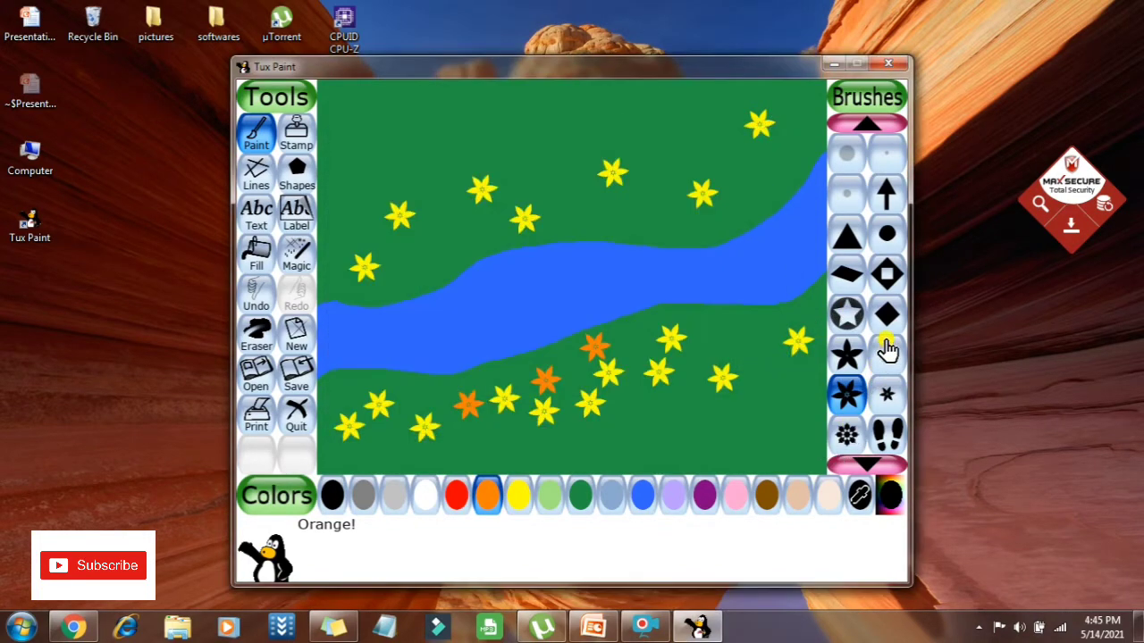
- Paint small round orange flowers with the round blossom brush, two below the river and five above it
click(846, 434)
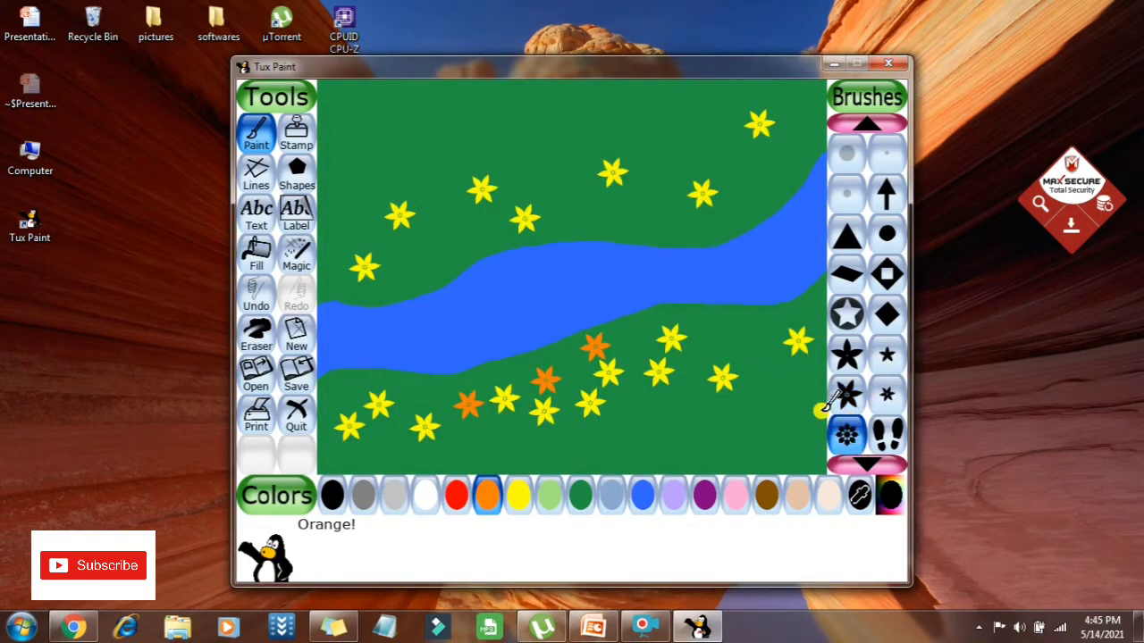
click(765, 325)
click(750, 195)
click(685, 225)
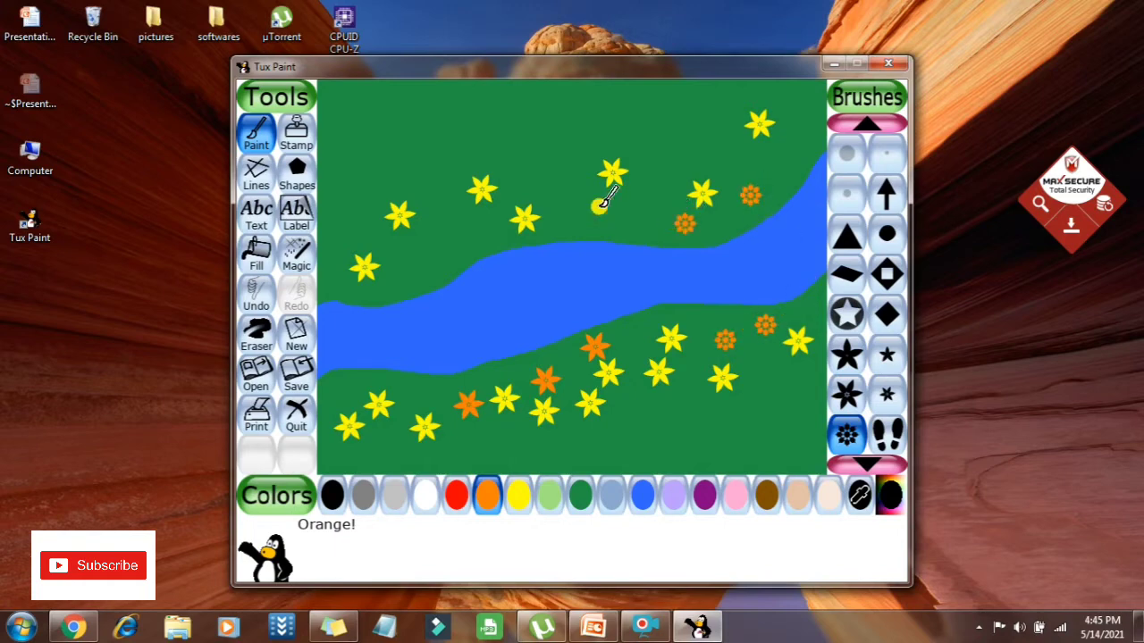
click(493, 231)
click(451, 243)
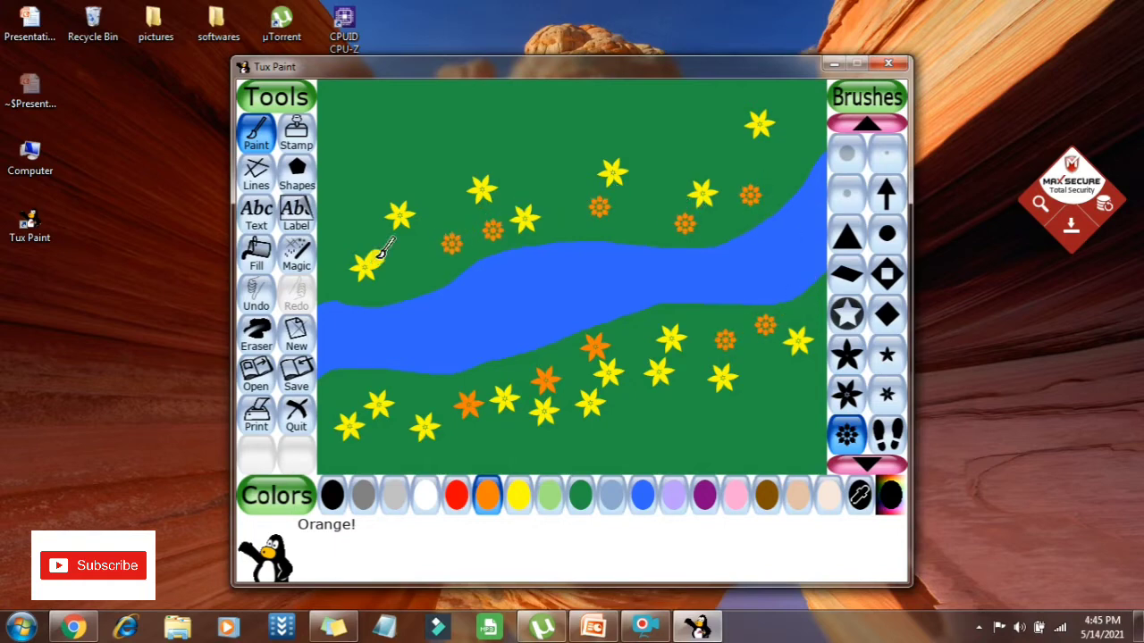
click(304, 268)
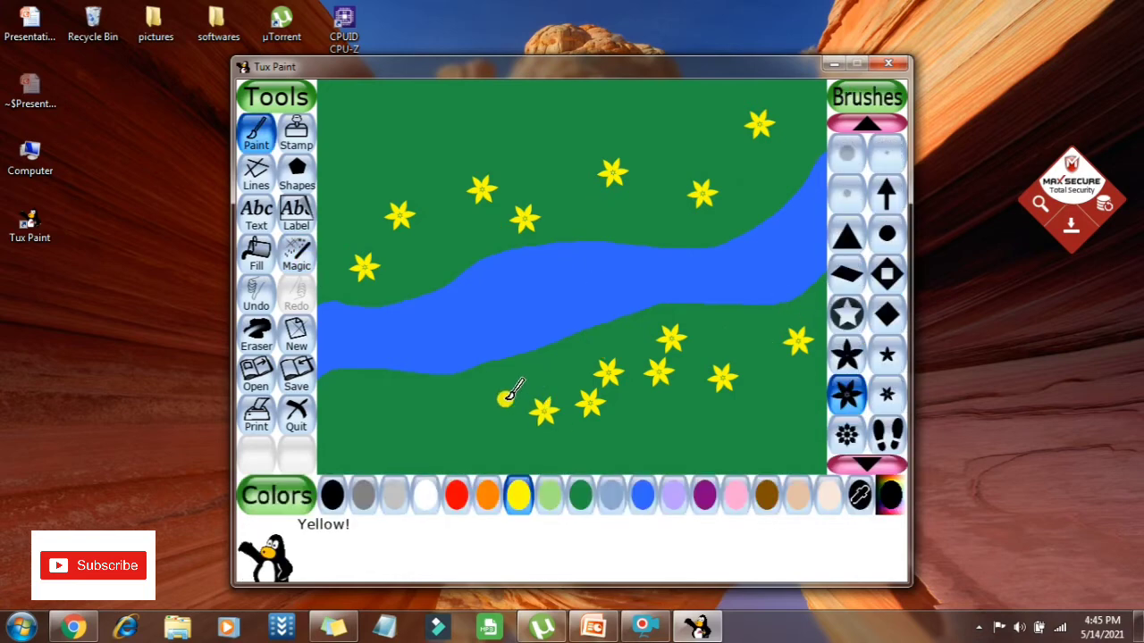
- Paint three yellow six-petal flowers at the left end of the bank below the river
drag(428, 425, 384, 402)
click(351, 424)
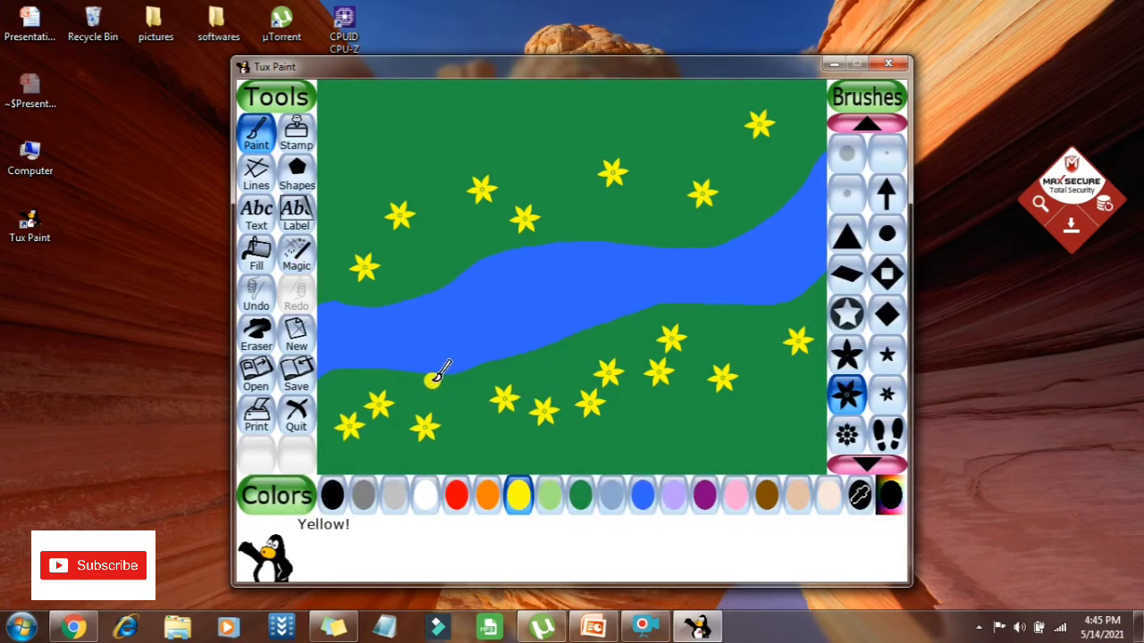
- Paint three orange six-petal flowers below the river and add small round orange blossoms on both banks
click(487, 496)
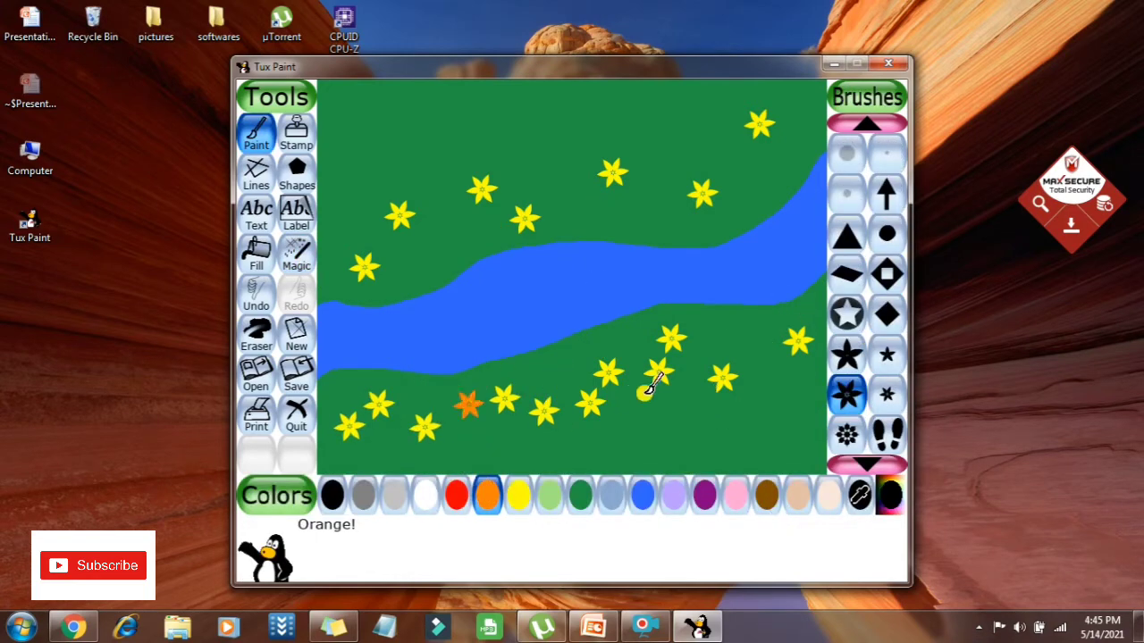
click(546, 379)
click(593, 346)
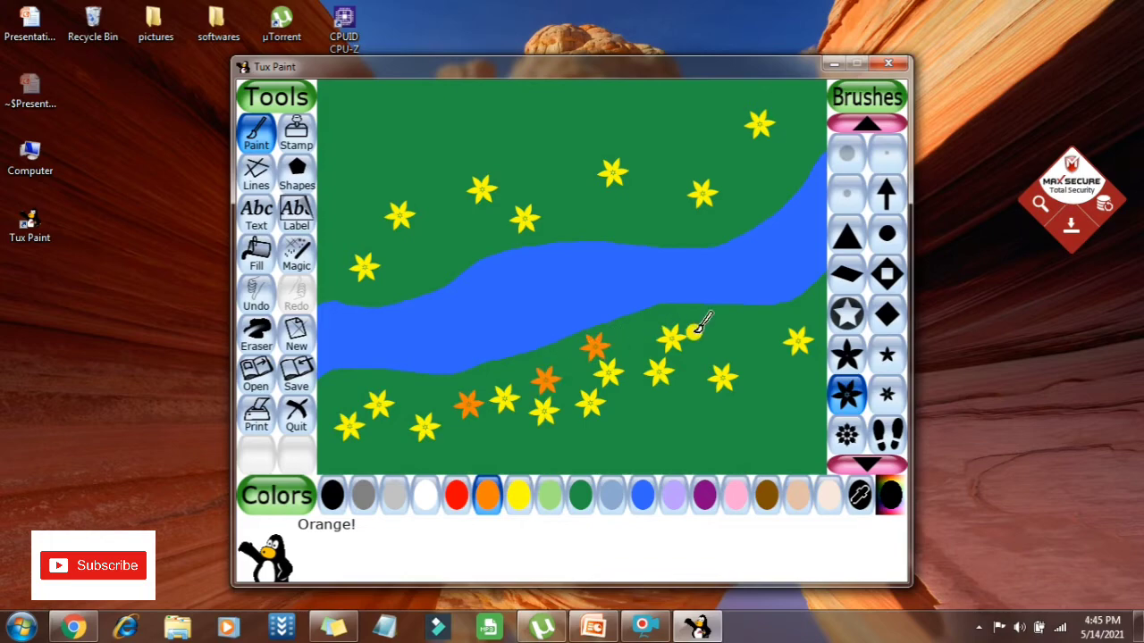
click(771, 137)
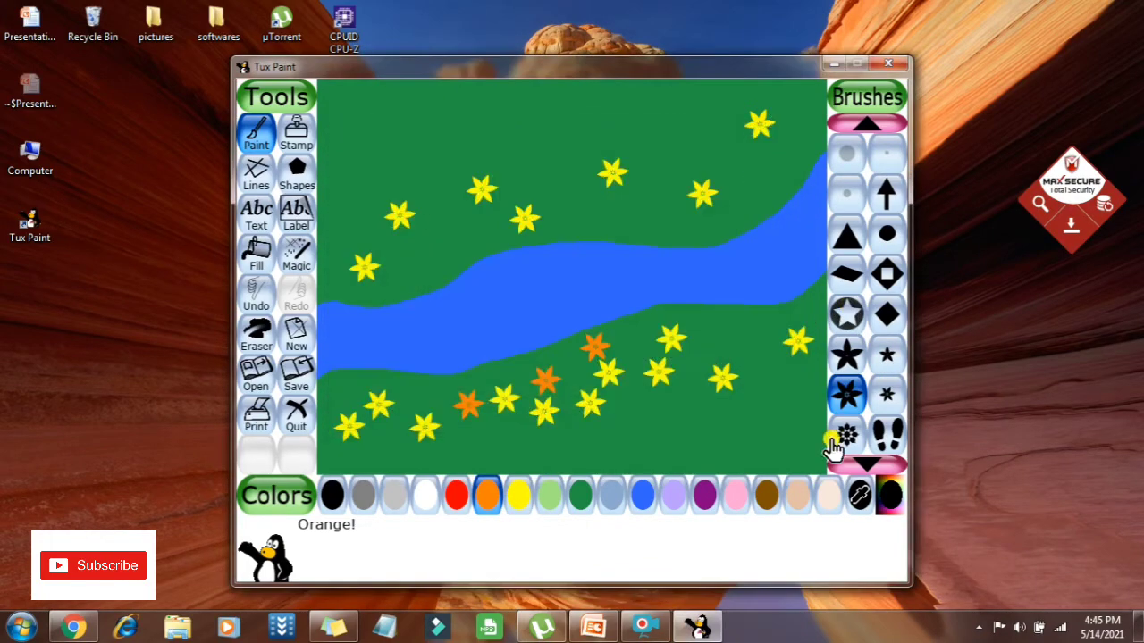
click(847, 435)
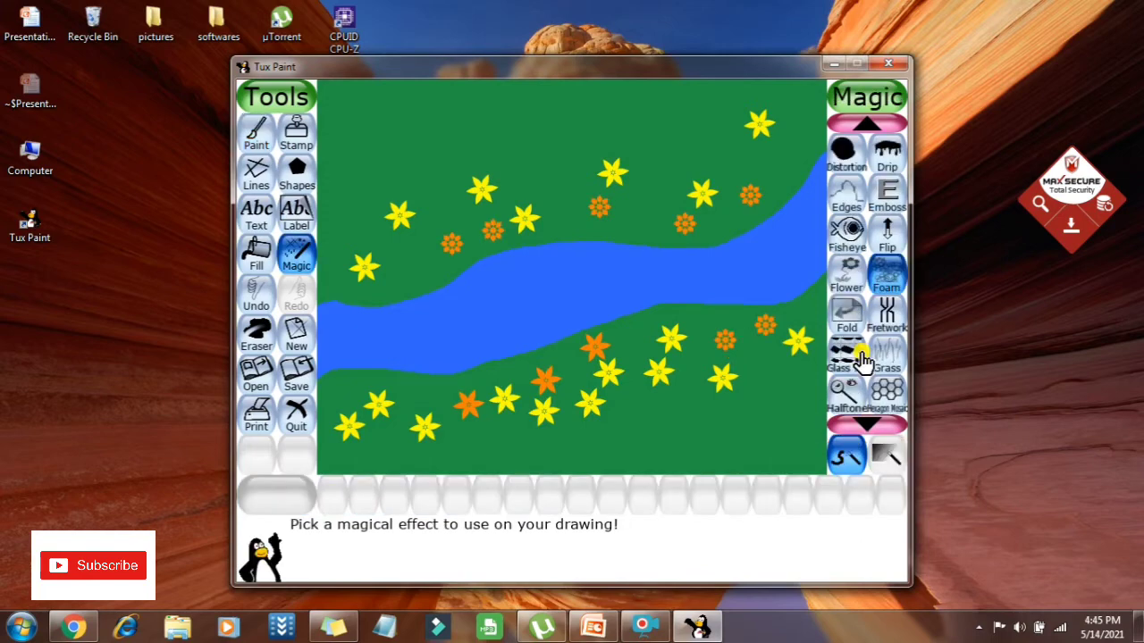
- Grow two orange stalked flowers and one yellow one on the lower right bank with the Flower magic effect
click(846, 271)
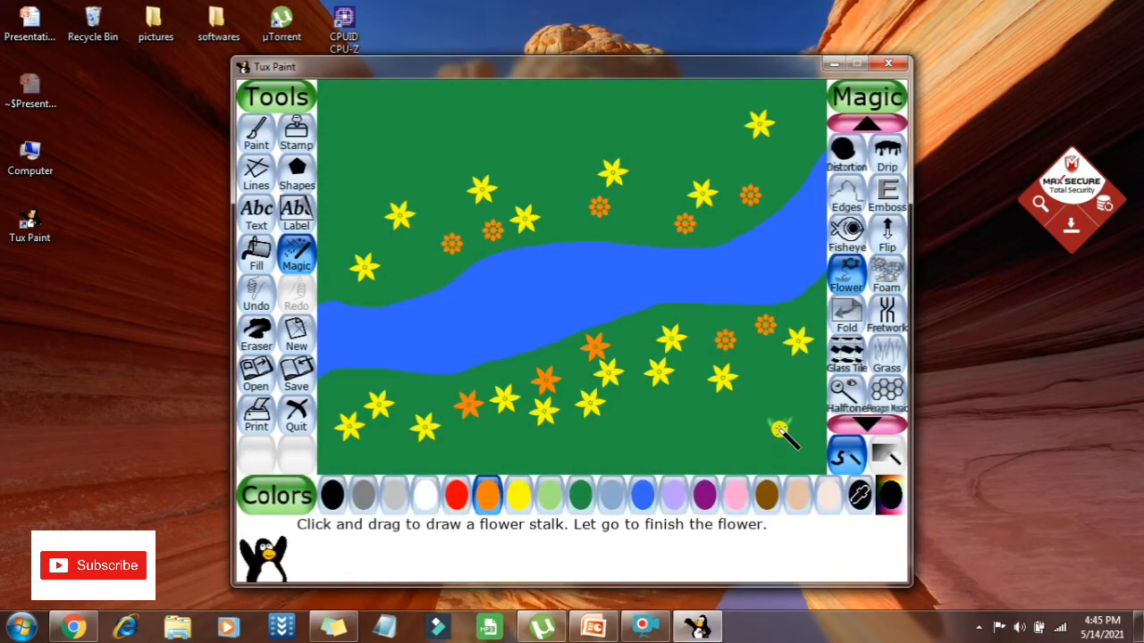
click(720, 452)
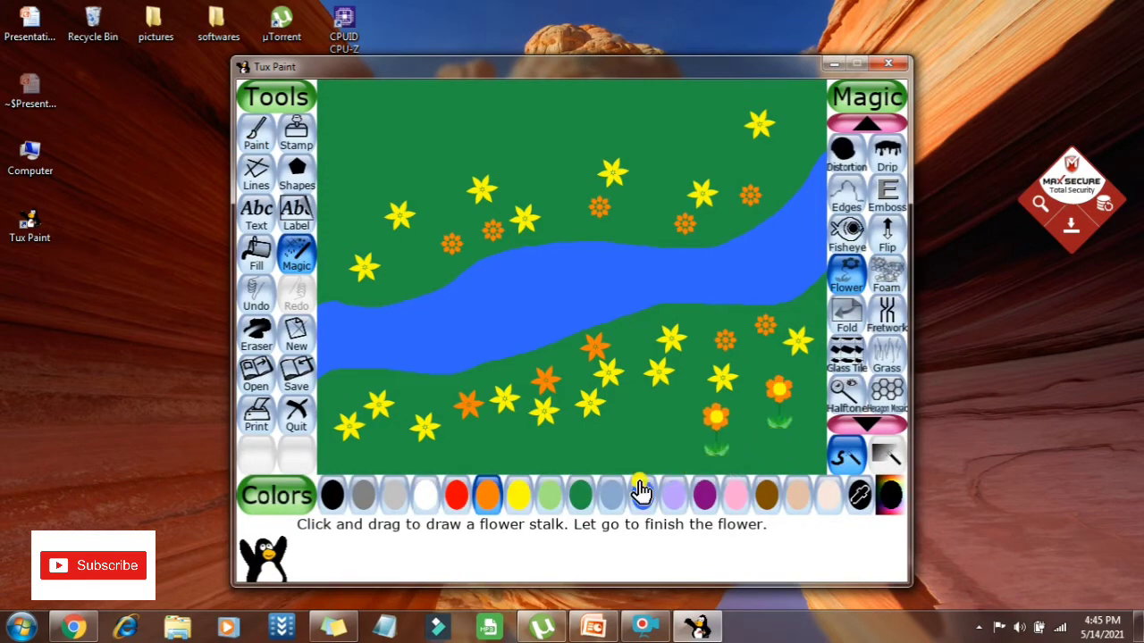
click(518, 497)
drag(666, 438, 662, 404)
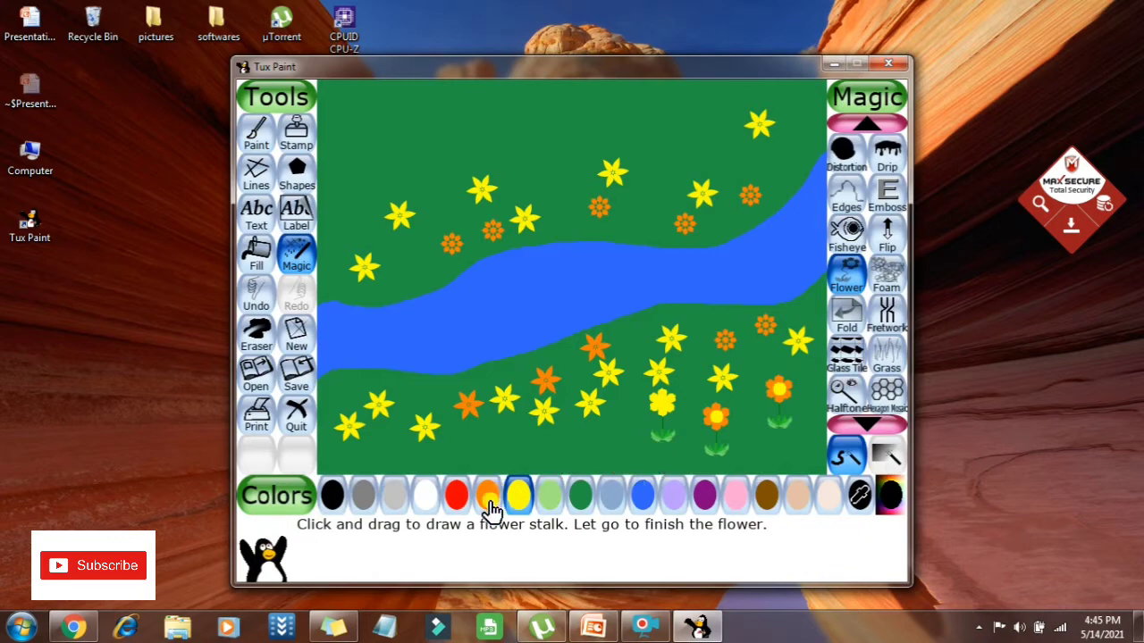
- Add a group of red stalked flowers across the left half of the bank below the river
click(455, 497)
click(545, 433)
mouse_move(499, 452)
mouse_down()
mouse_move(500, 414)
mouse_move(436, 375)
mouse_up()
drag(395, 419, 396, 382)
drag(384, 438, 384, 407)
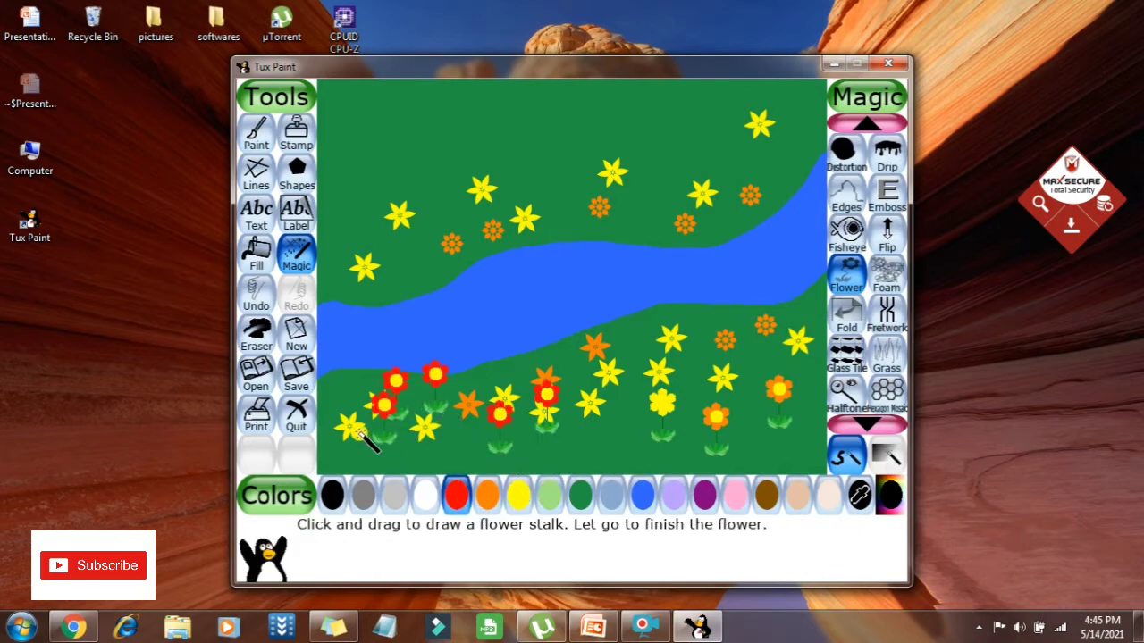
- Cover the left and middle stretches of the river with bubbles using the Foam magic effect
click(887, 273)
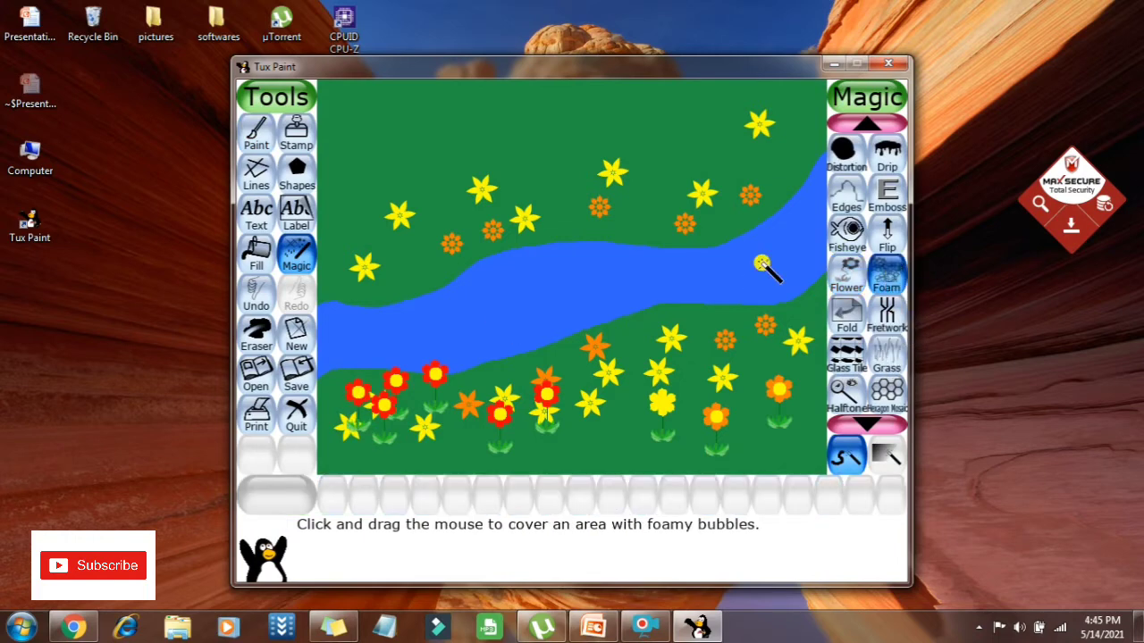
mouse_move(766, 263)
mouse_down()
mouse_move(781, 235)
mouse_move(771, 261)
mouse_move(707, 281)
mouse_move(684, 255)
mouse_move(671, 269)
mouse_up()
key(ctrl+z)
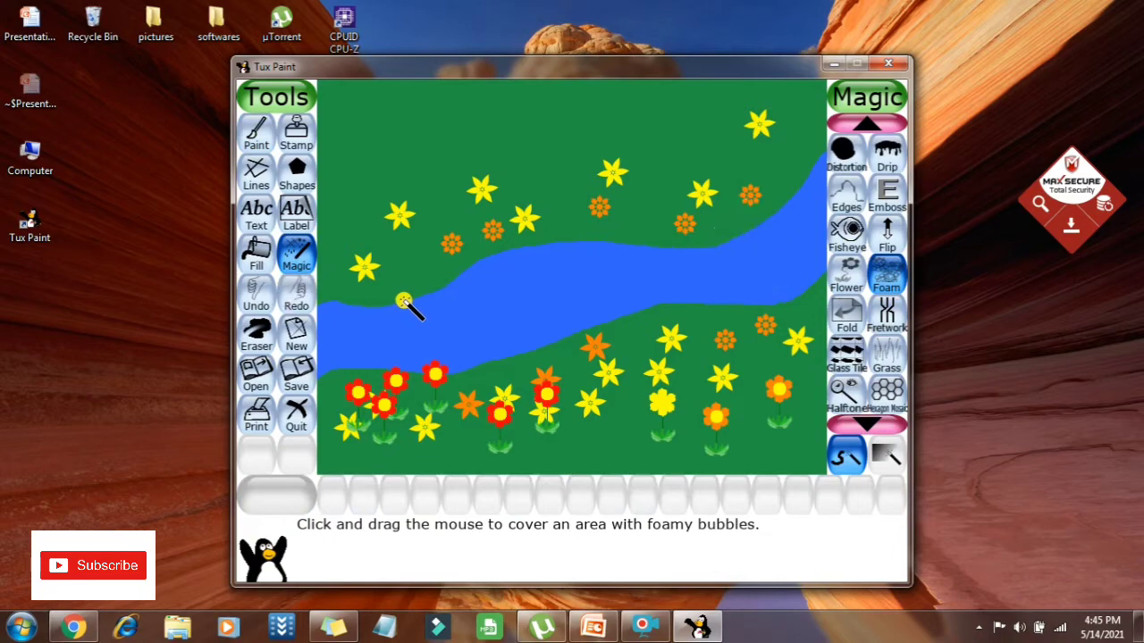
mouse_move(357, 329)
mouse_down()
mouse_move(345, 316)
mouse_move(408, 331)
mouse_move(441, 316)
mouse_move(478, 331)
mouse_move(495, 292)
mouse_move(544, 319)
mouse_move(604, 284)
mouse_move(695, 260)
mouse_move(713, 282)
mouse_up()
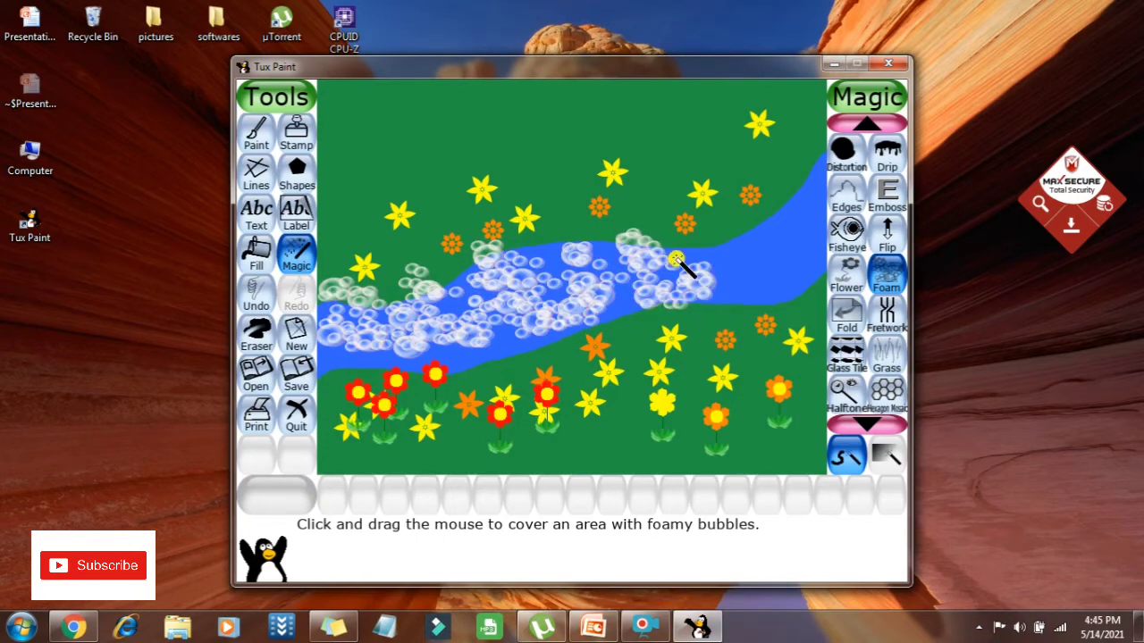
click(867, 425)
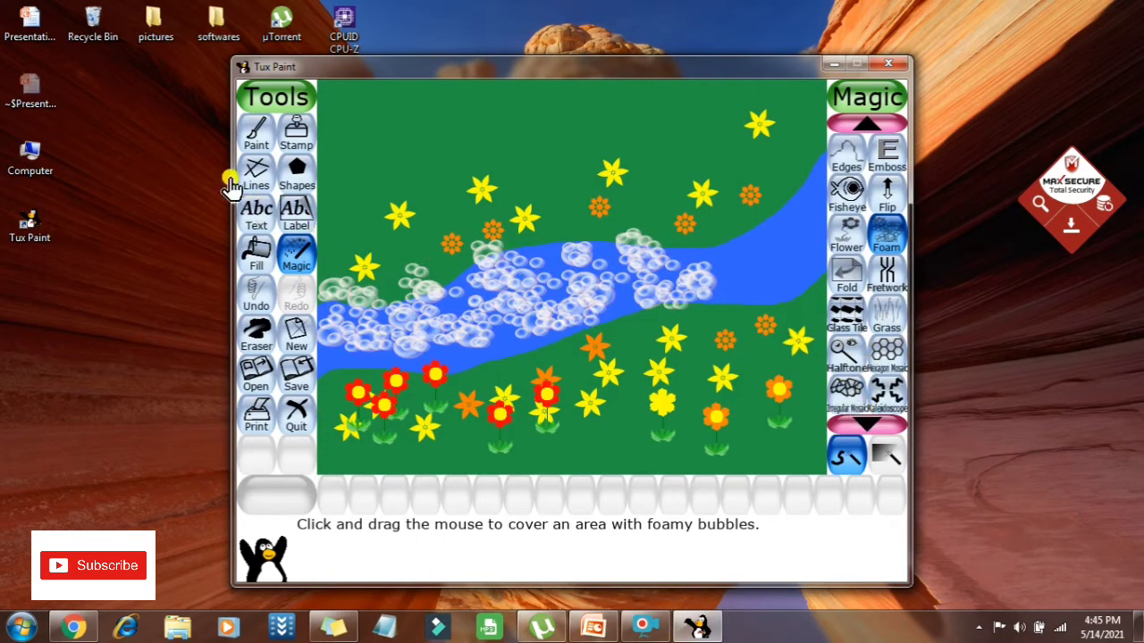
- Paint several brown starfish over the left half of the foamy river with the starfish brush
click(242, 138)
scroll(874, 293, down, 3)
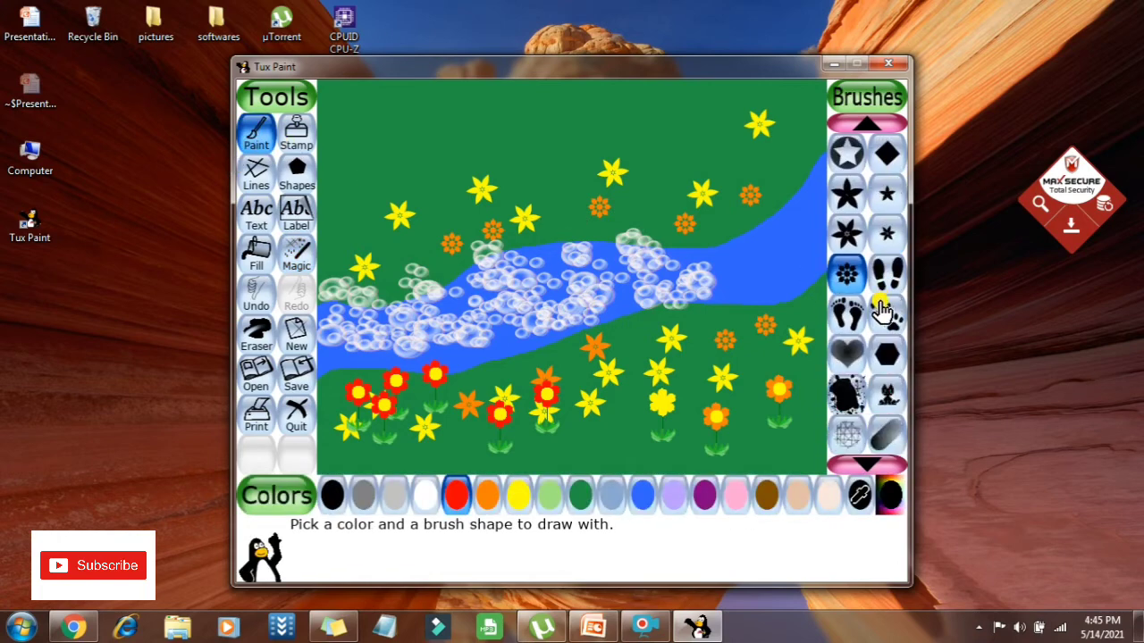
scroll(880, 308, down, 6)
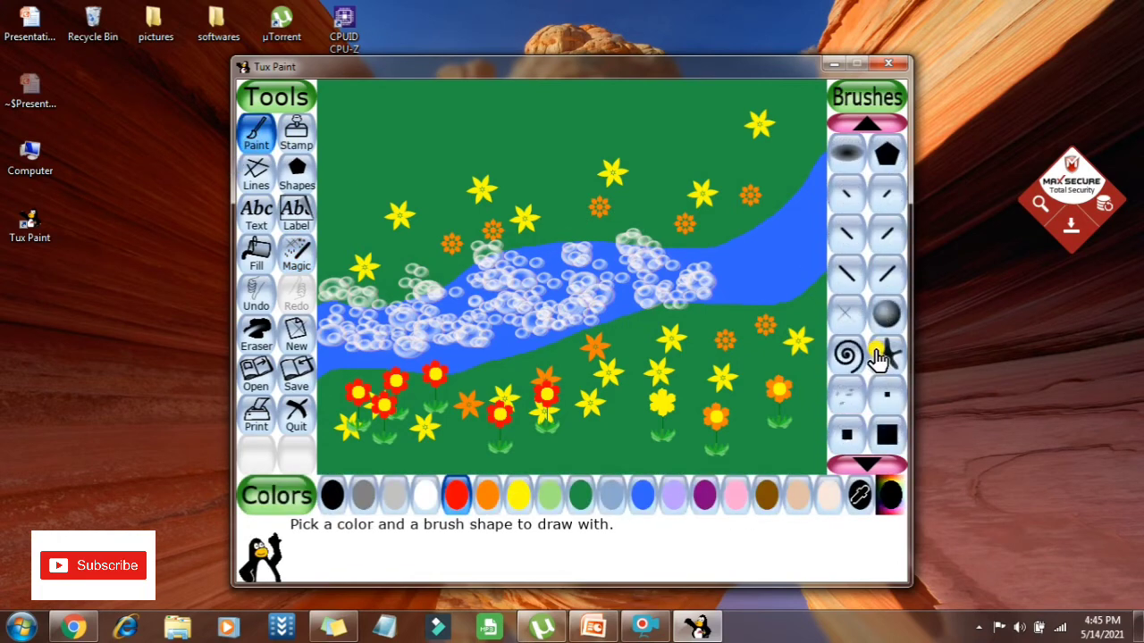
click(884, 356)
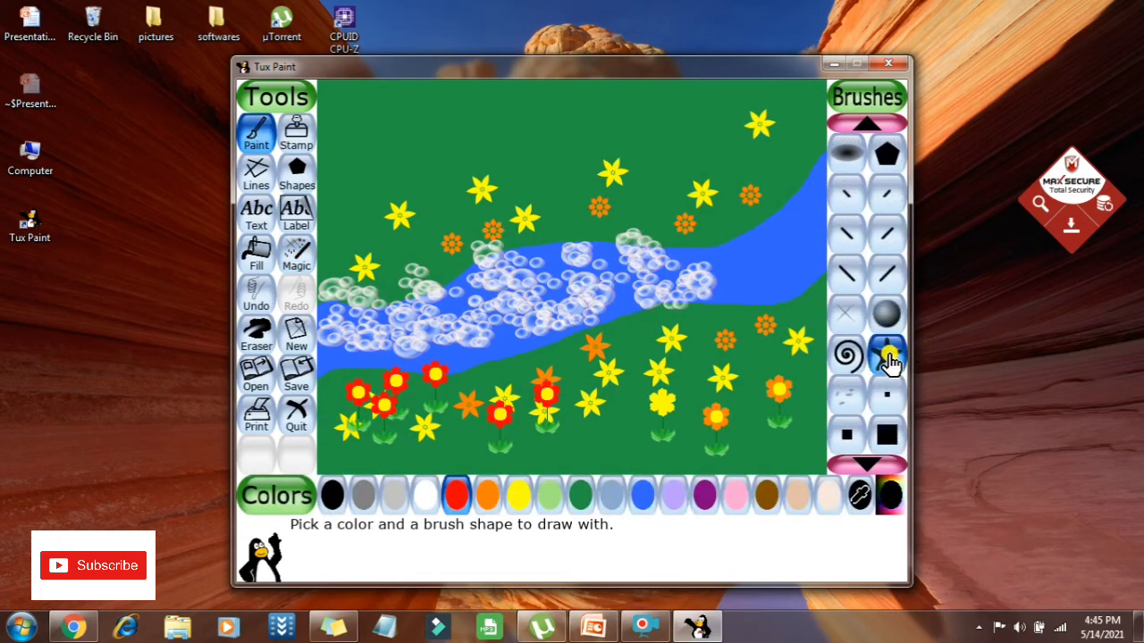
click(766, 497)
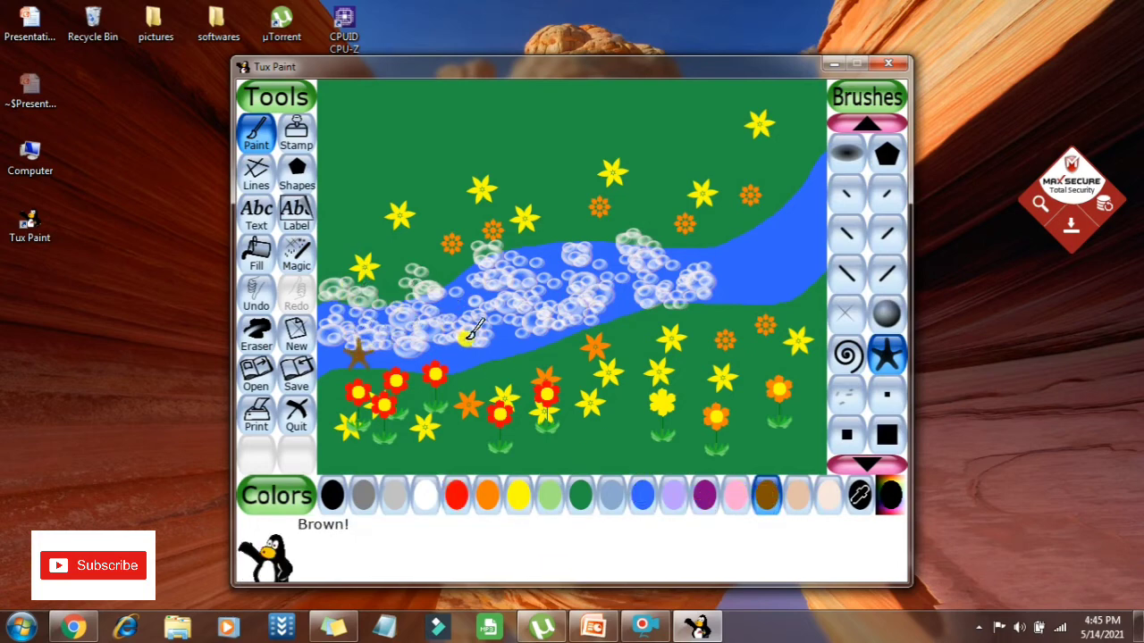
click(534, 302)
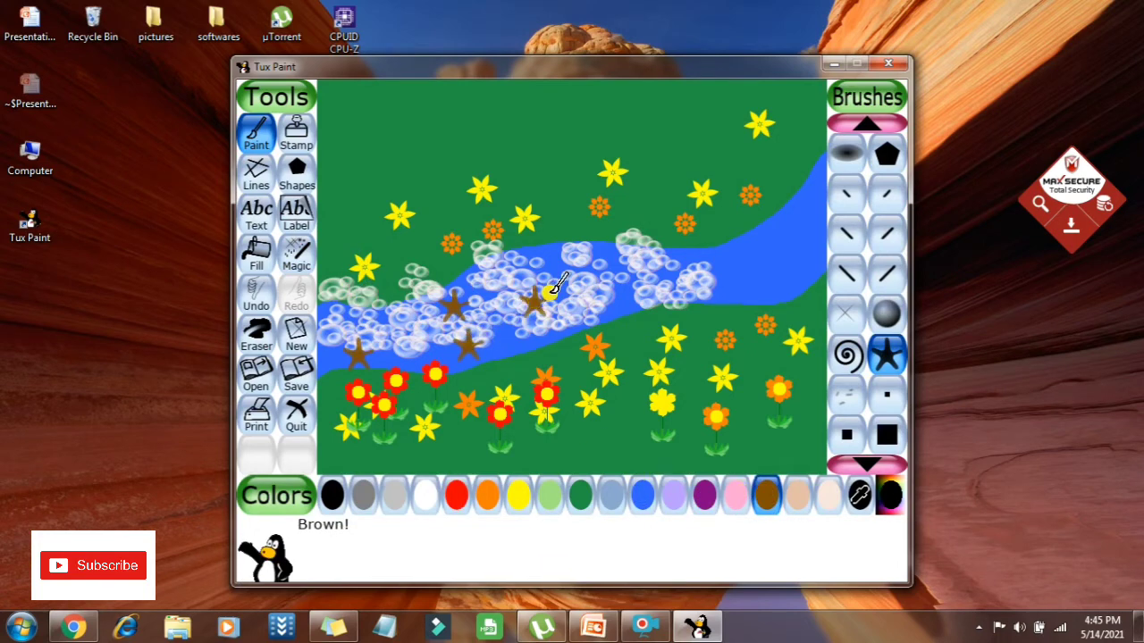
click(492, 282)
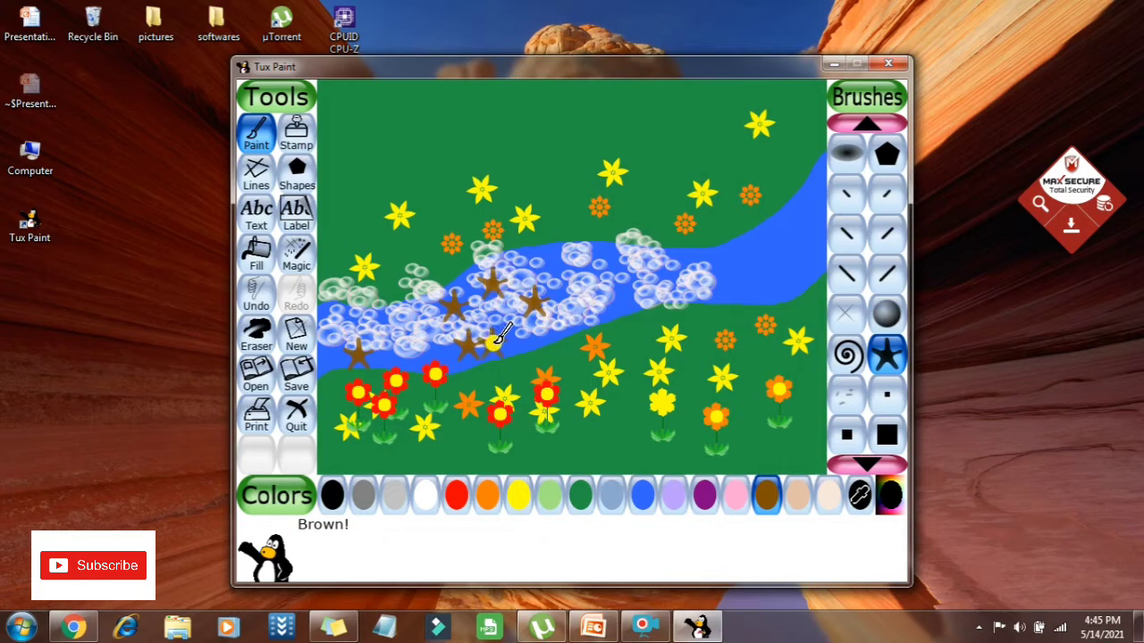
scroll(881, 366, down, 5)
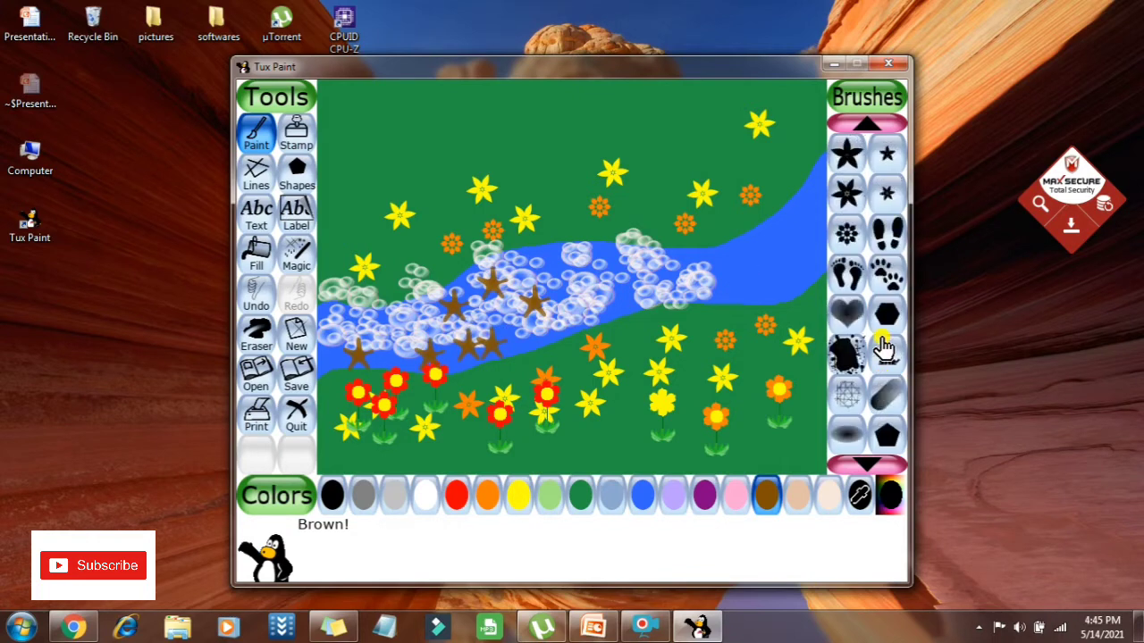
- Draw grass over the bank below the river and along the river's upper edge with the Grass magic effect
scroll(867, 344, up, 1)
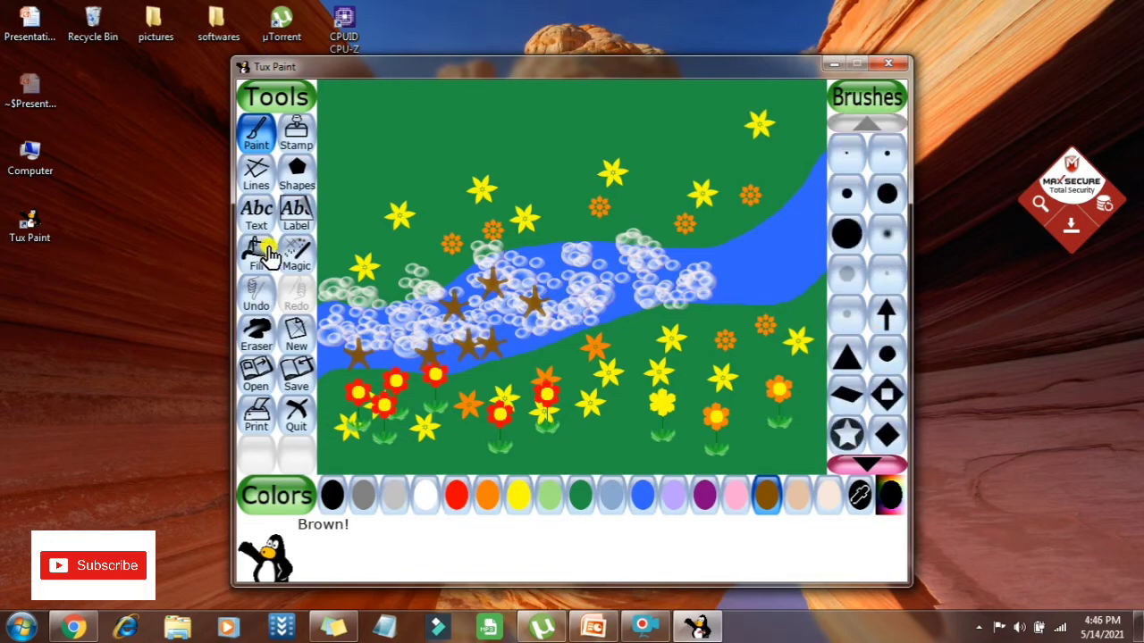
click(296, 255)
scroll(880, 346, down, 8)
scroll(881, 346, up, 3)
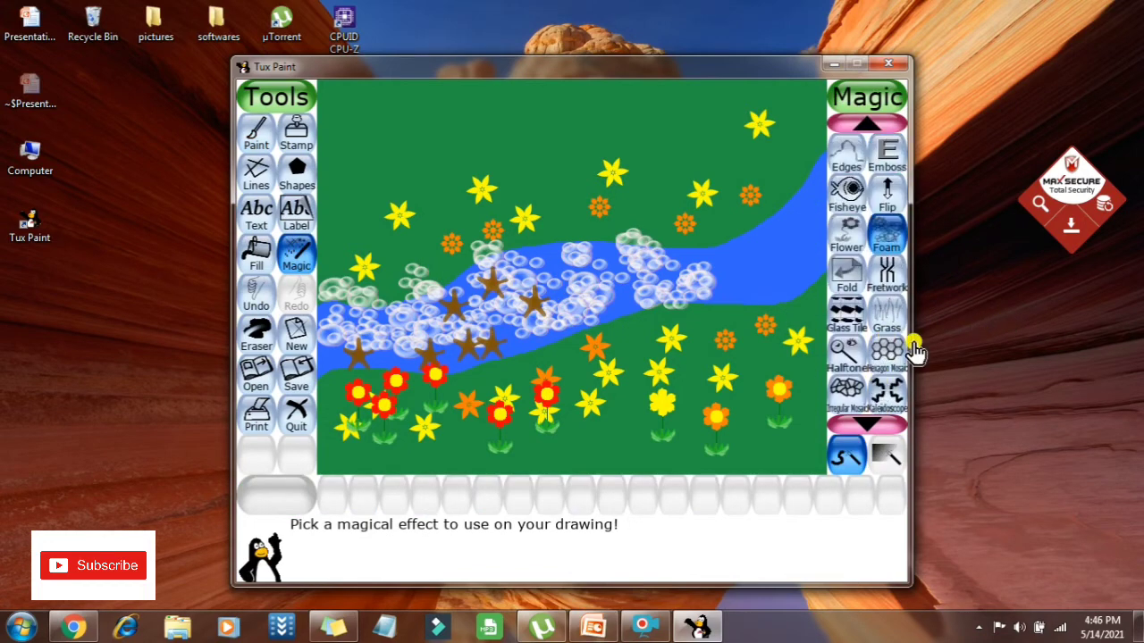
scroll(860, 339, up, 2)
scroll(874, 268, up, 1)
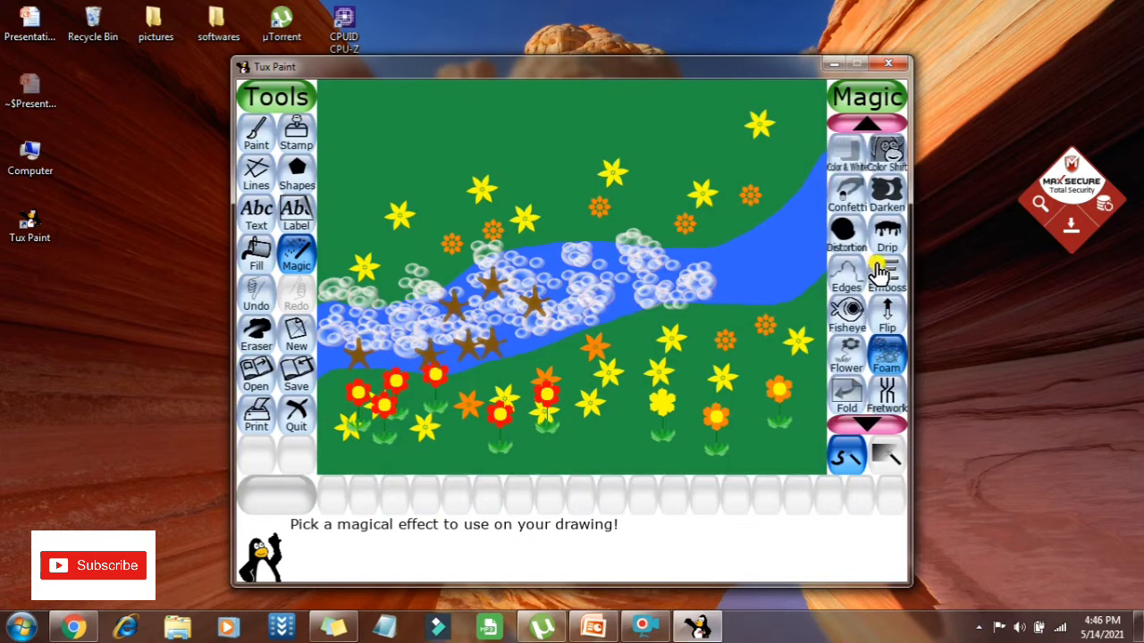
scroll(868, 357, up, 1)
scroll(868, 356, up, 1)
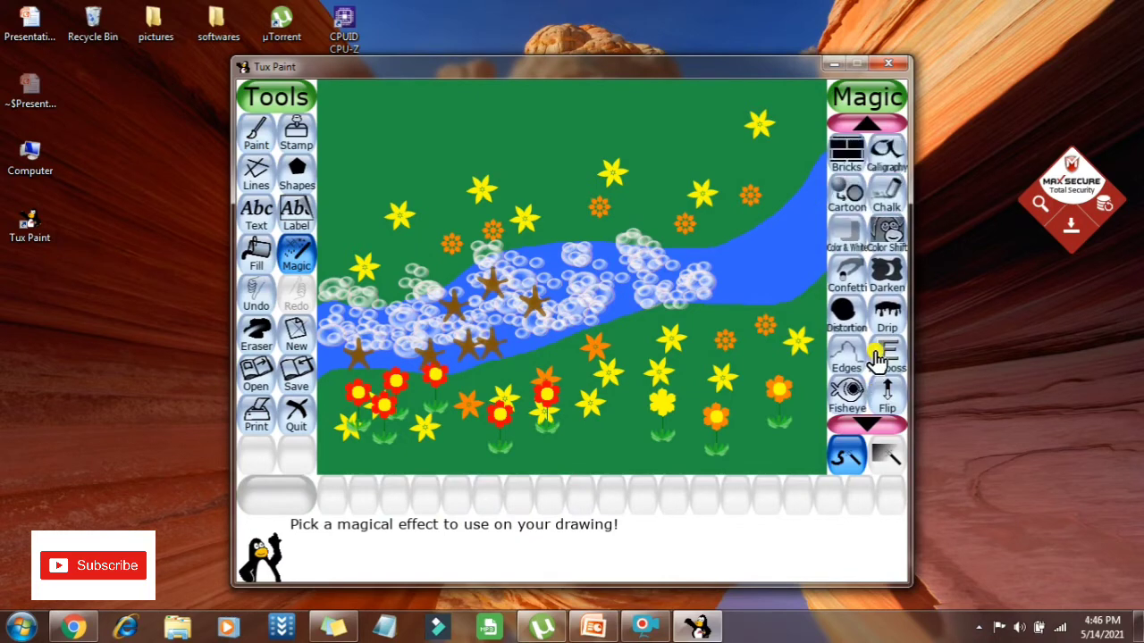
scroll(898, 329, down, 1)
scroll(887, 371, down, 1)
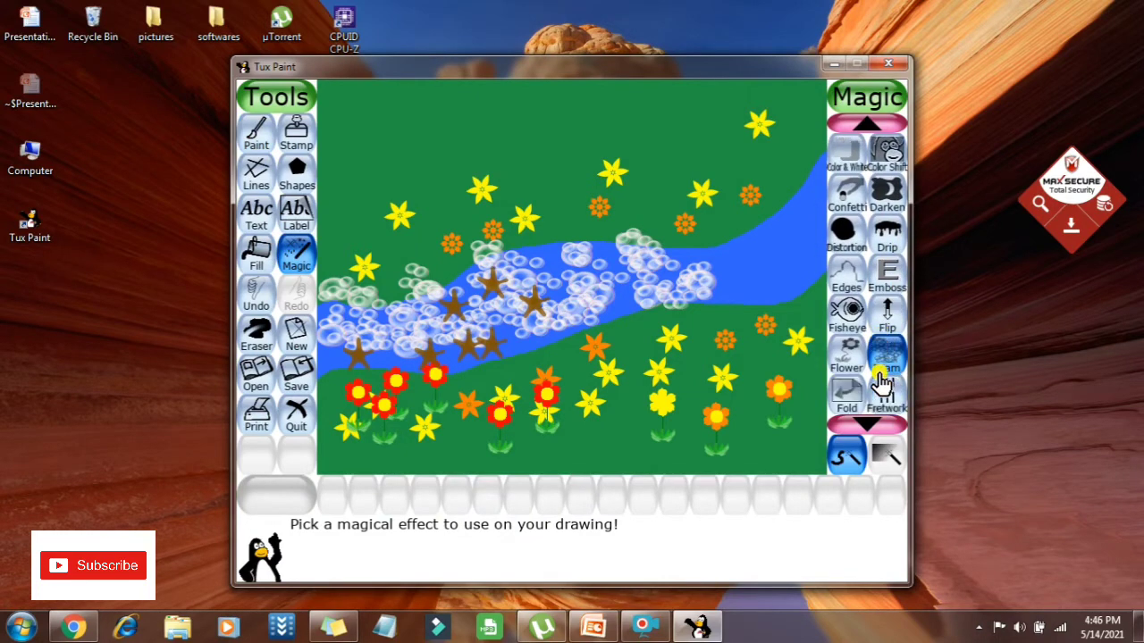
scroll(884, 373, down, 1)
click(886, 396)
mouse_move(815, 420)
mouse_down()
mouse_move(515, 434)
mouse_move(325, 427)
mouse_move(524, 367)
mouse_move(724, 336)
mouse_up()
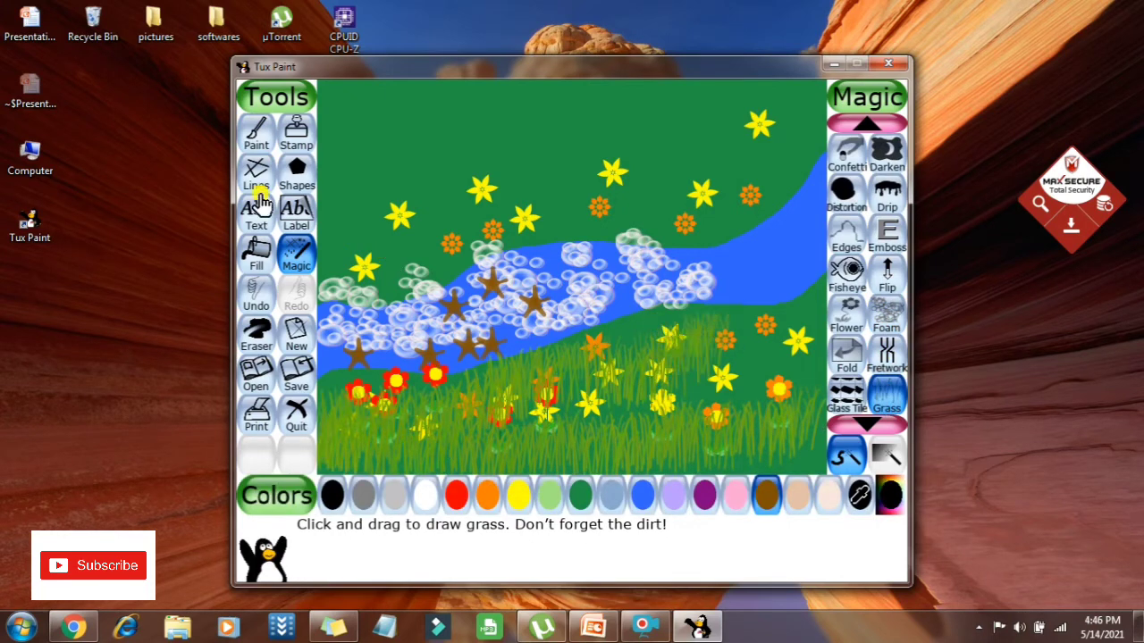
mouse_move(340, 259)
mouse_down()
mouse_move(374, 271)
mouse_move(559, 225)
mouse_move(689, 228)
mouse_move(820, 133)
mouse_up()
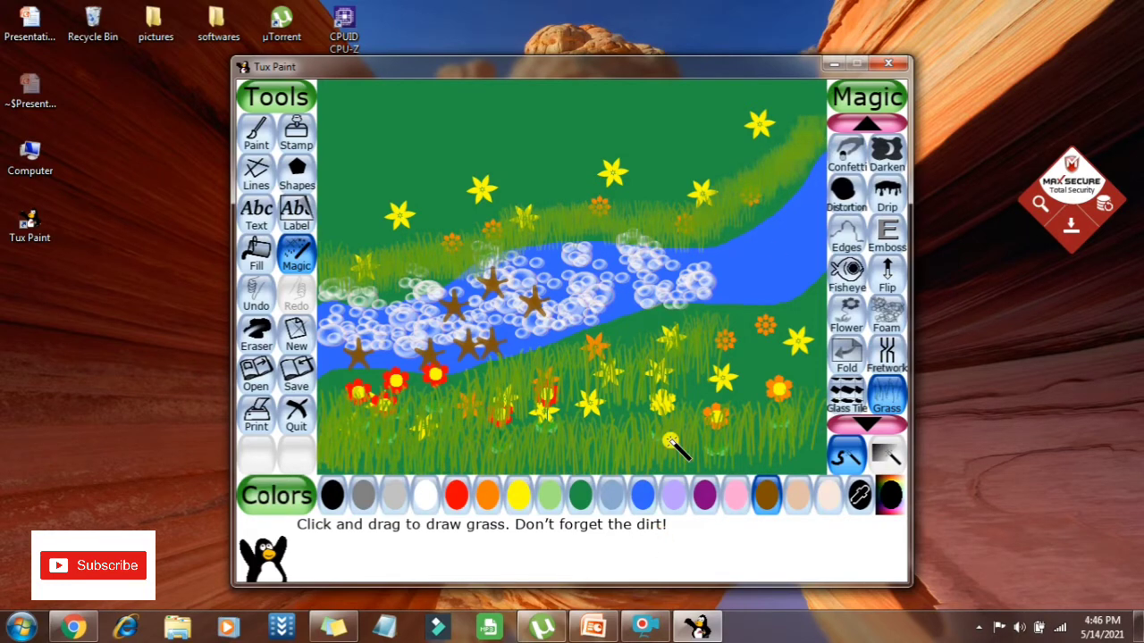
- Try to paint a curved multicoloured stroke from the upper bank across the river with the Rainbow magic effect
scroll(893, 344, down, 2)
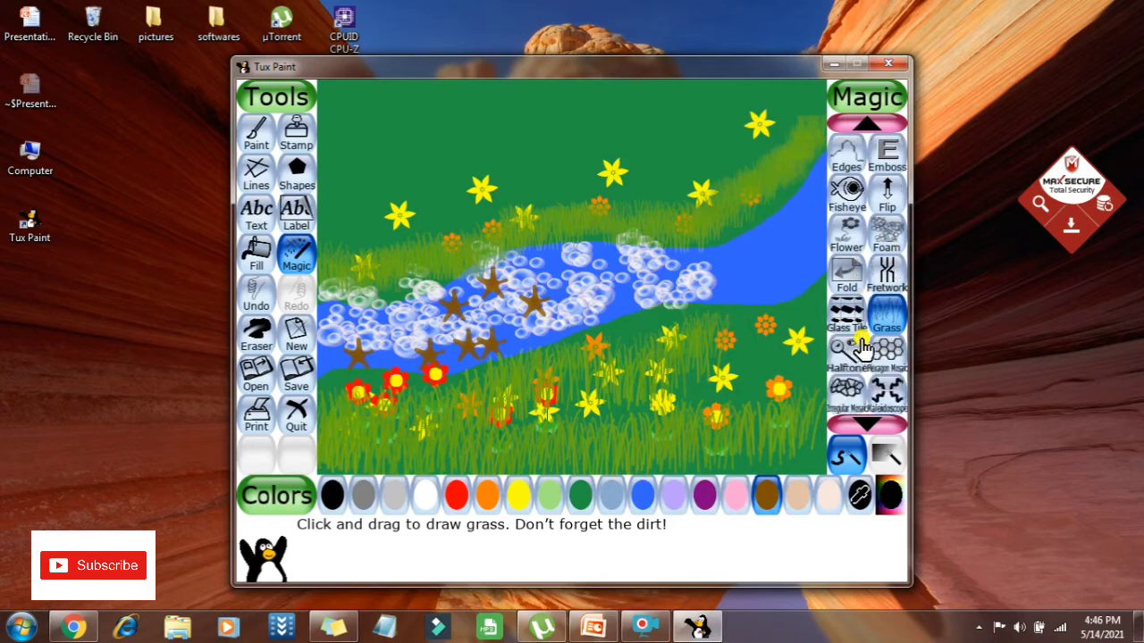
scroll(887, 322, down, 2)
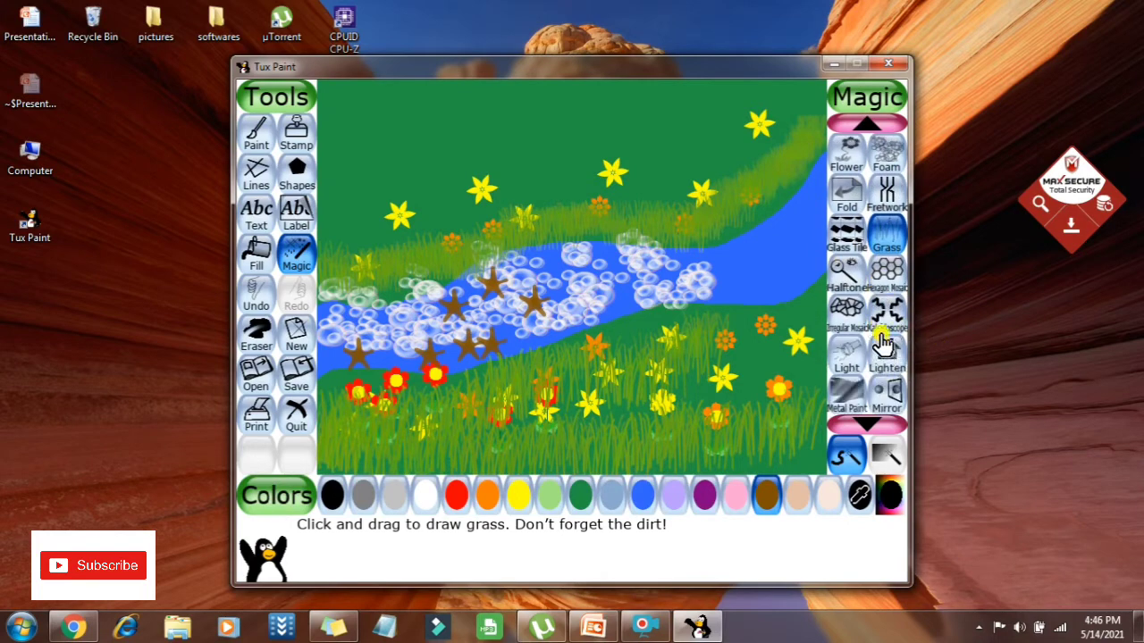
scroll(872, 336, down, 1)
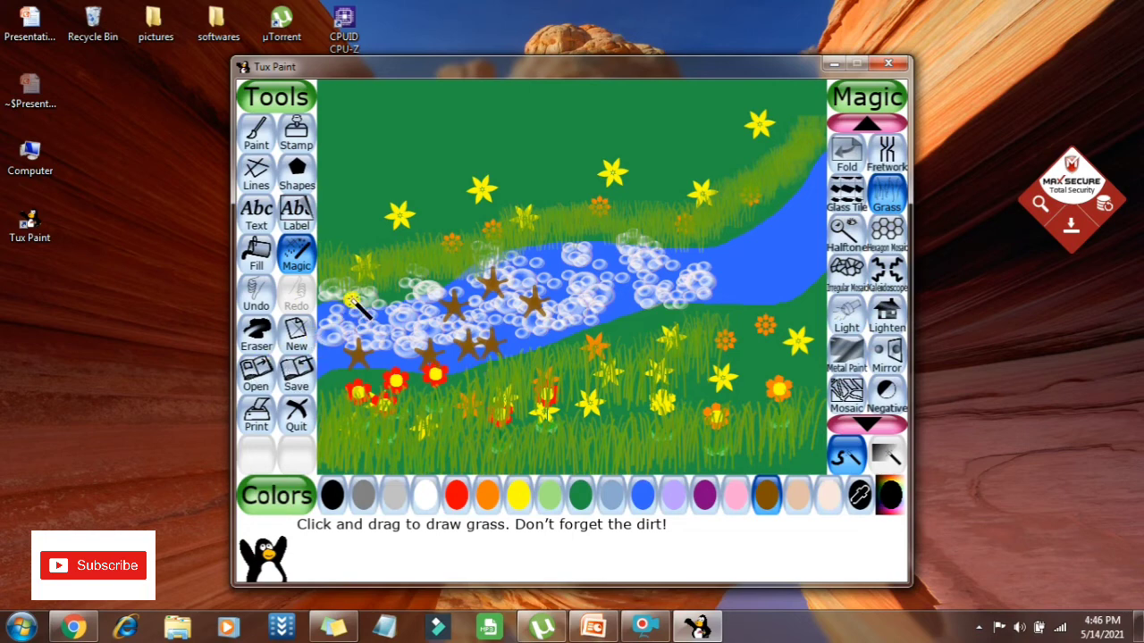
scroll(889, 323, down, 4)
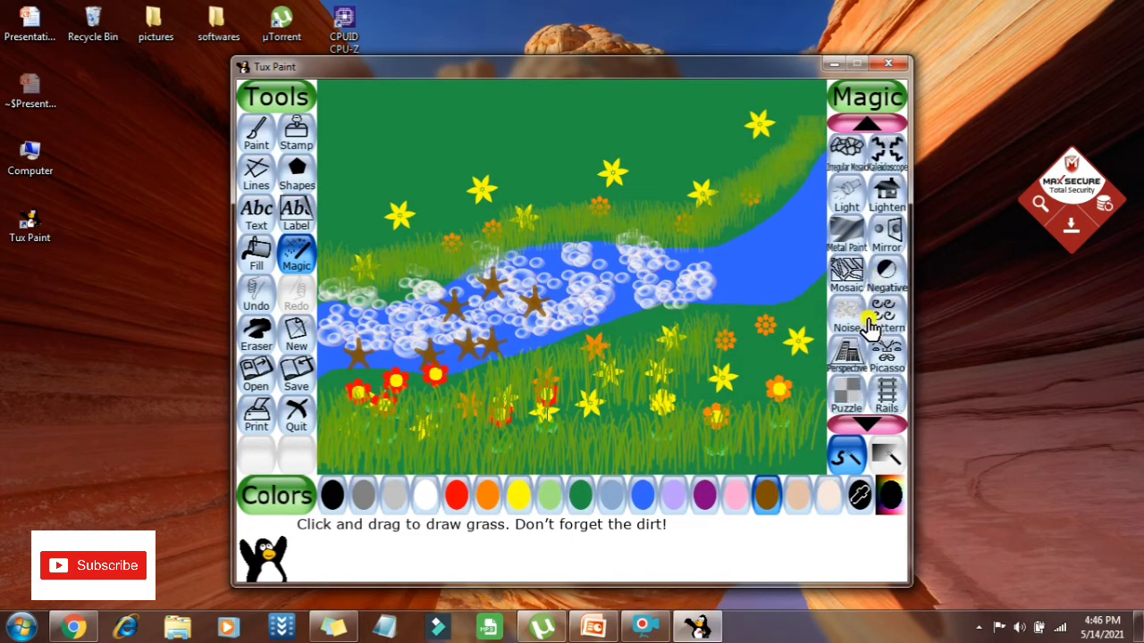
scroll(883, 323, down, 1)
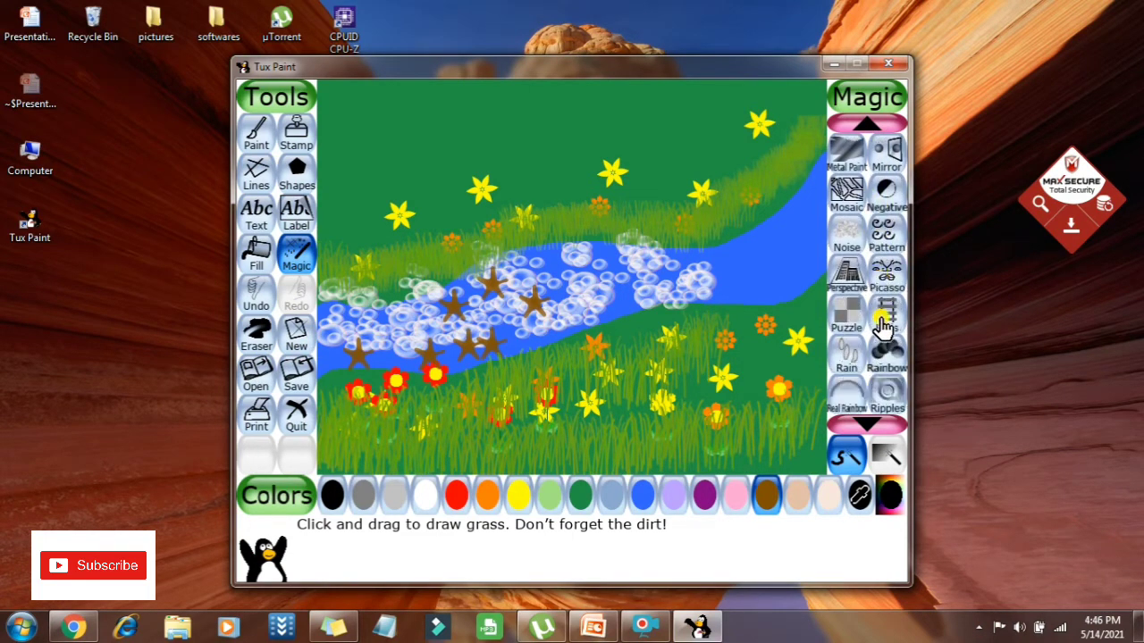
click(304, 271)
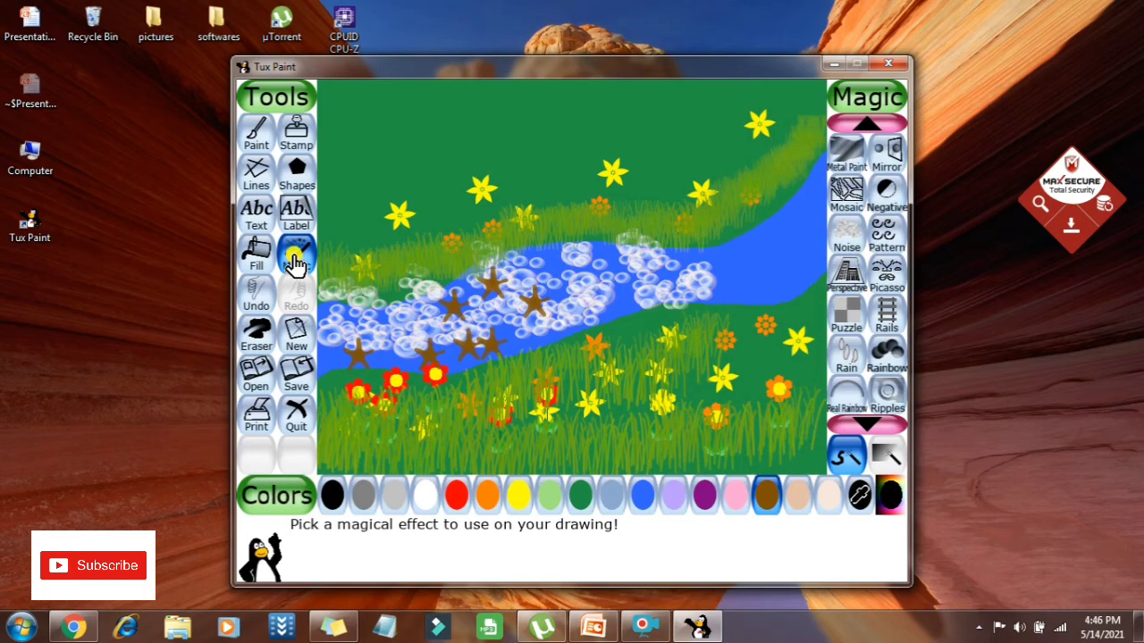
click(887, 357)
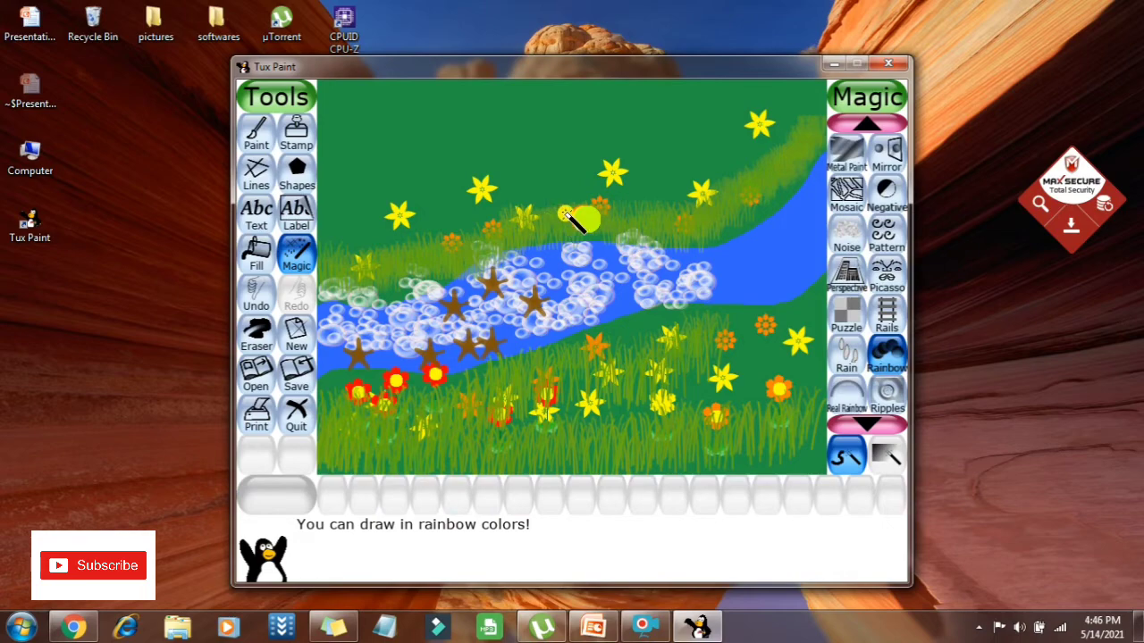
key(ctrl+z)
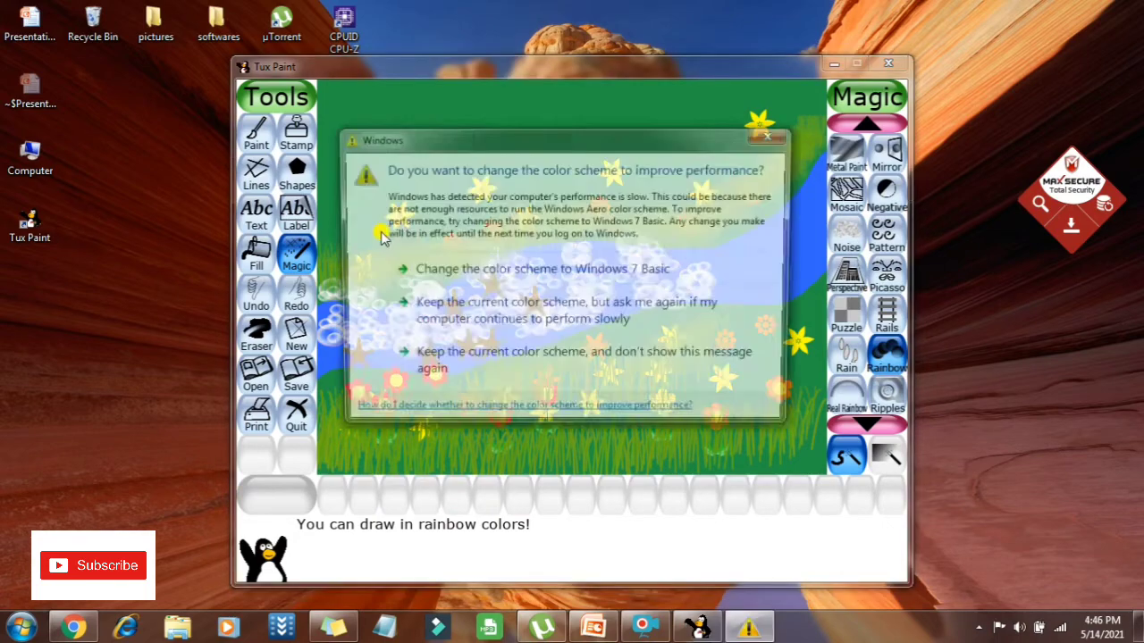
click(764, 143)
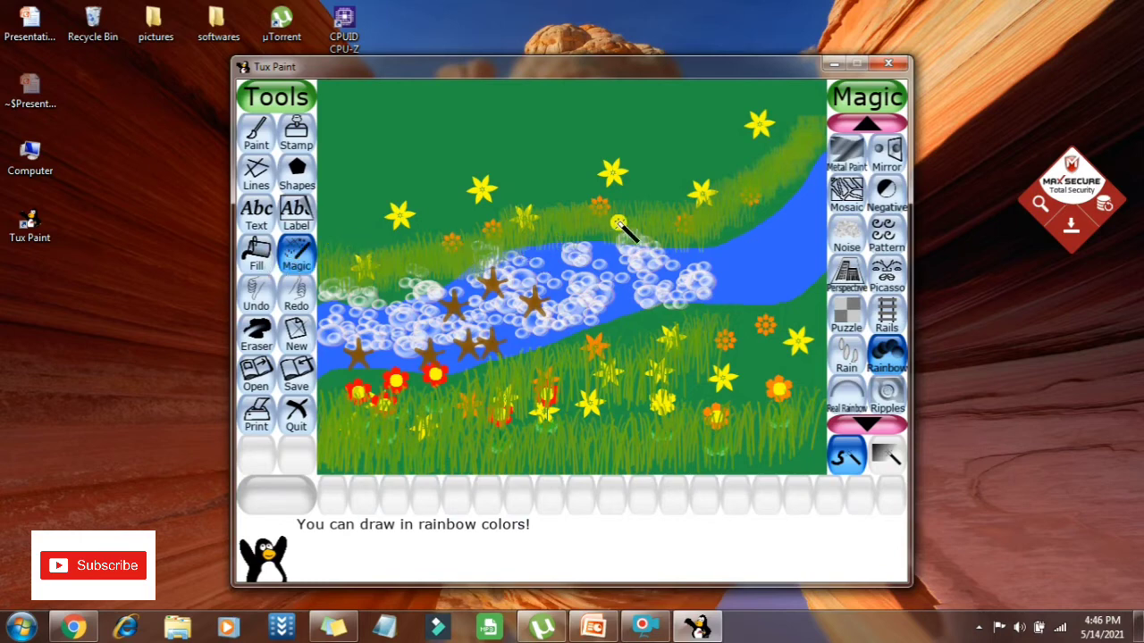
mouse_move(579, 218)
mouse_down()
mouse_move(624, 219)
mouse_move(658, 236)
mouse_move(682, 336)
mouse_up()
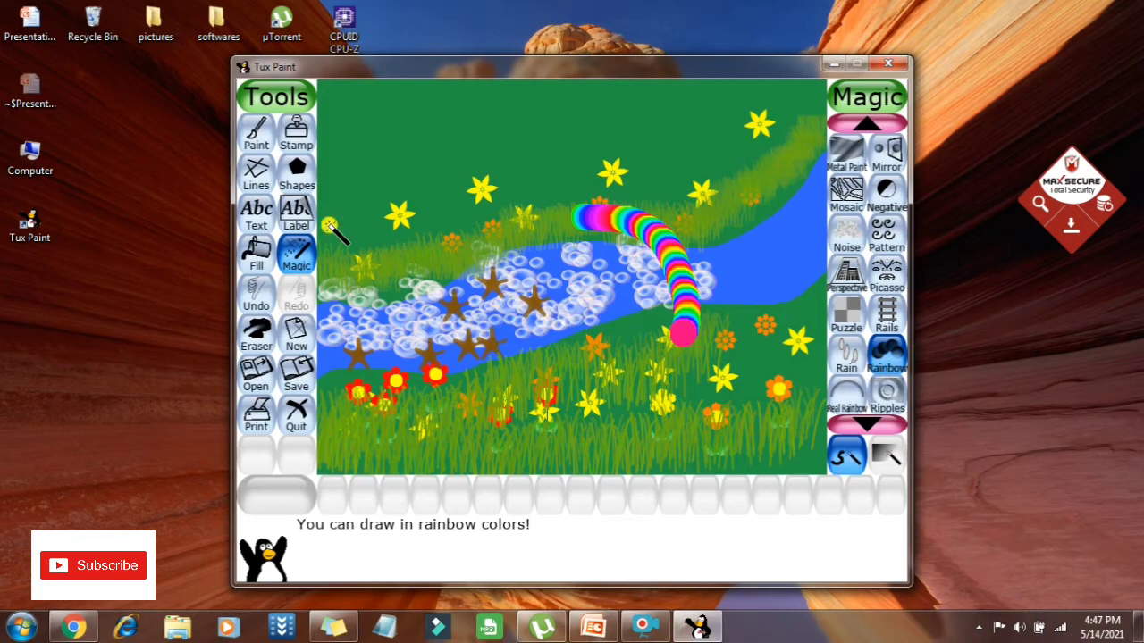
- Replace the multicoloured stroke with one Real Rainbow arc from the upper bank across the river to the lower bank
click(846, 393)
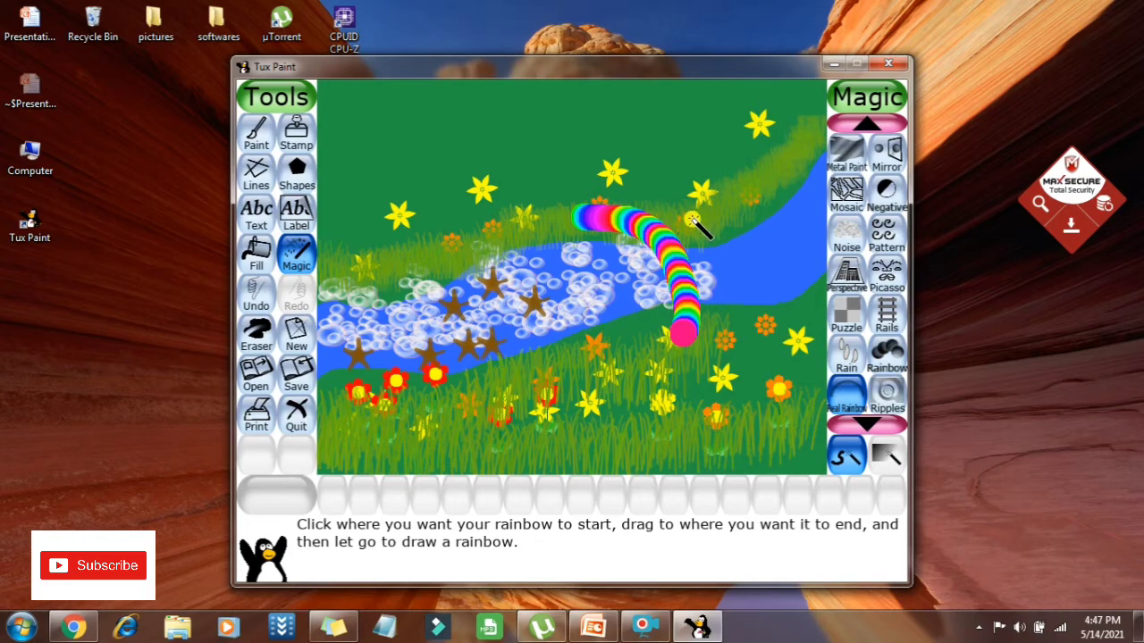
drag(696, 220, 766, 316)
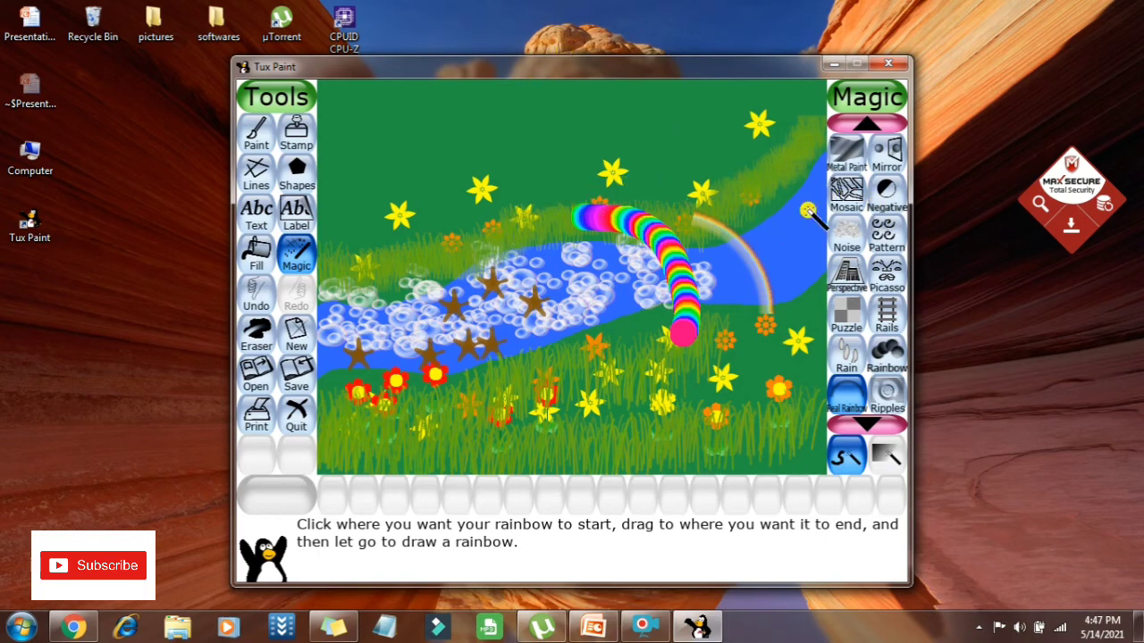
key(ctrl+z)
key(ctrl+z)
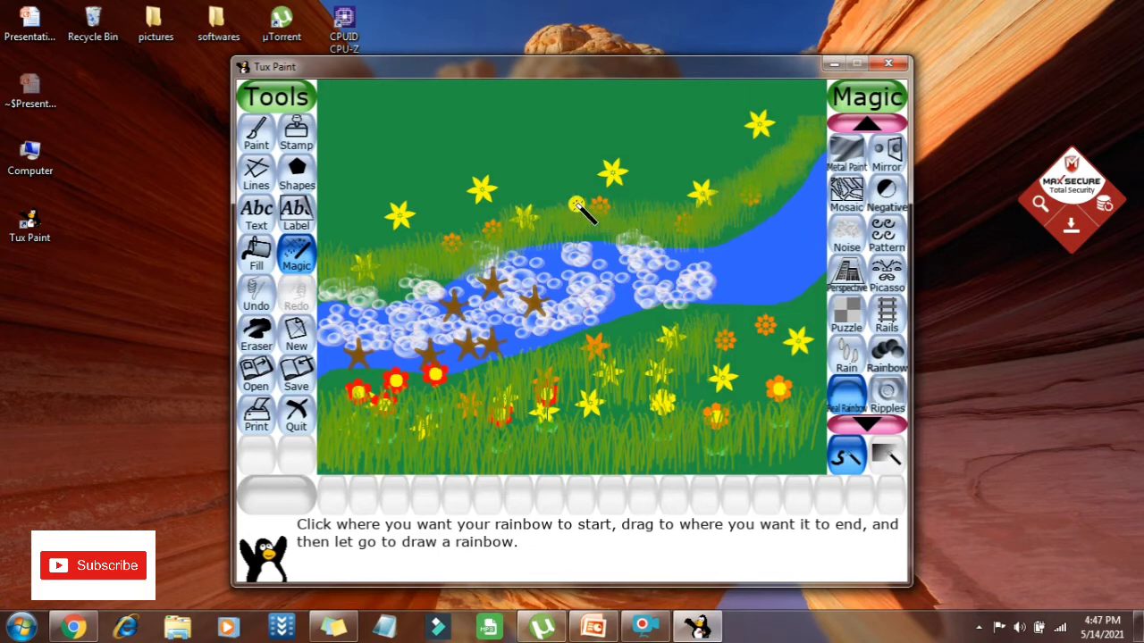
drag(576, 198, 720, 358)
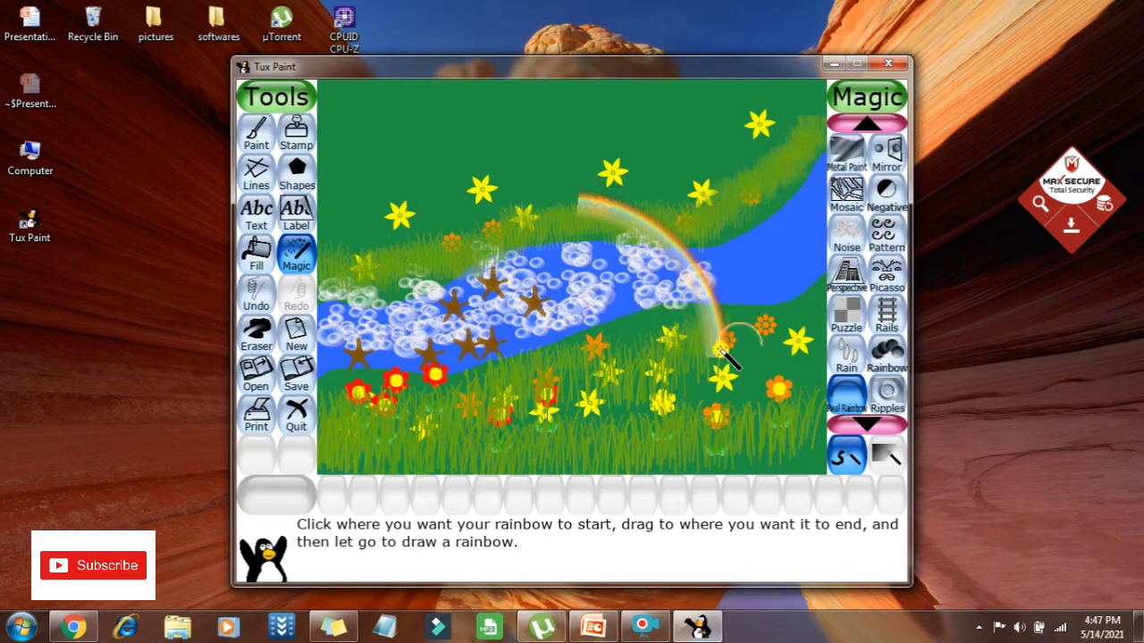
key(ctrl+z)
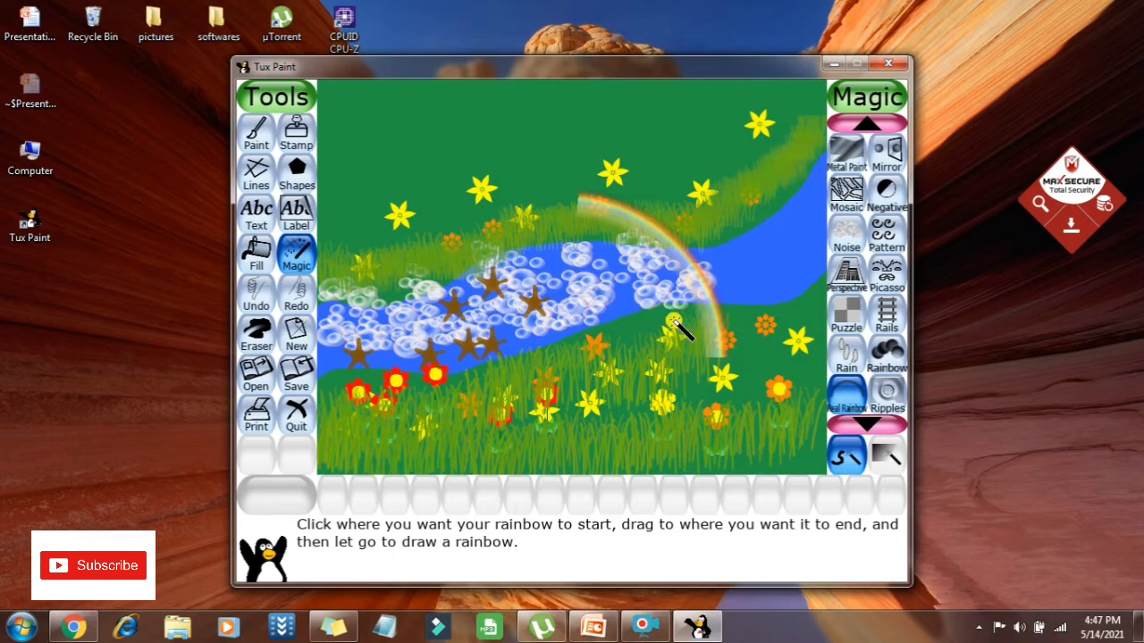
drag(583, 205, 518, 230)
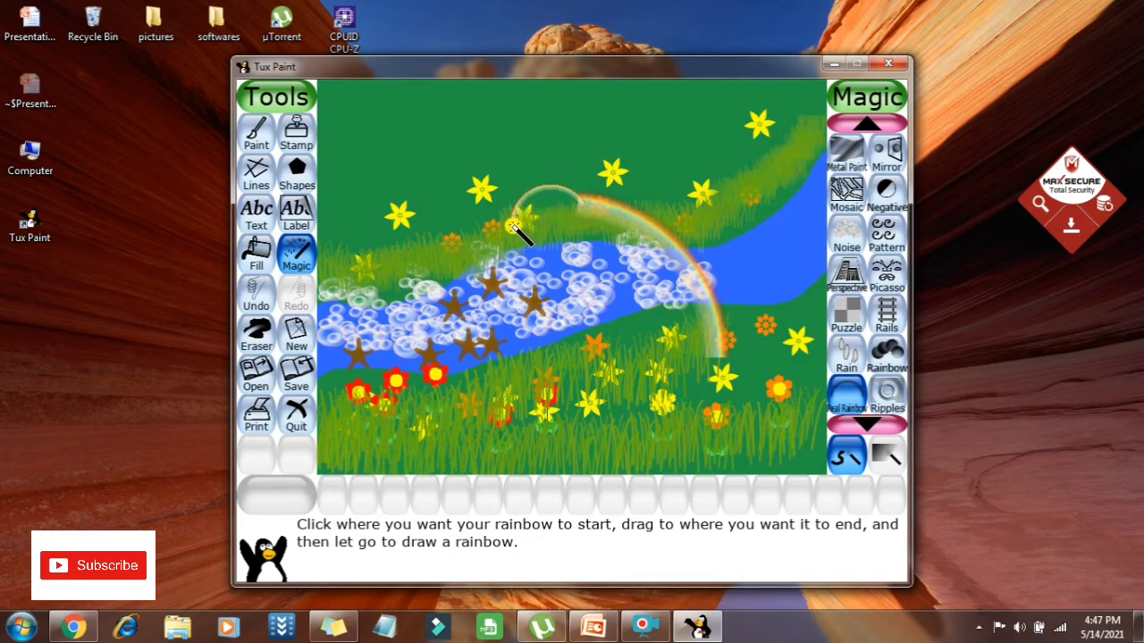
key(ctrl+z)
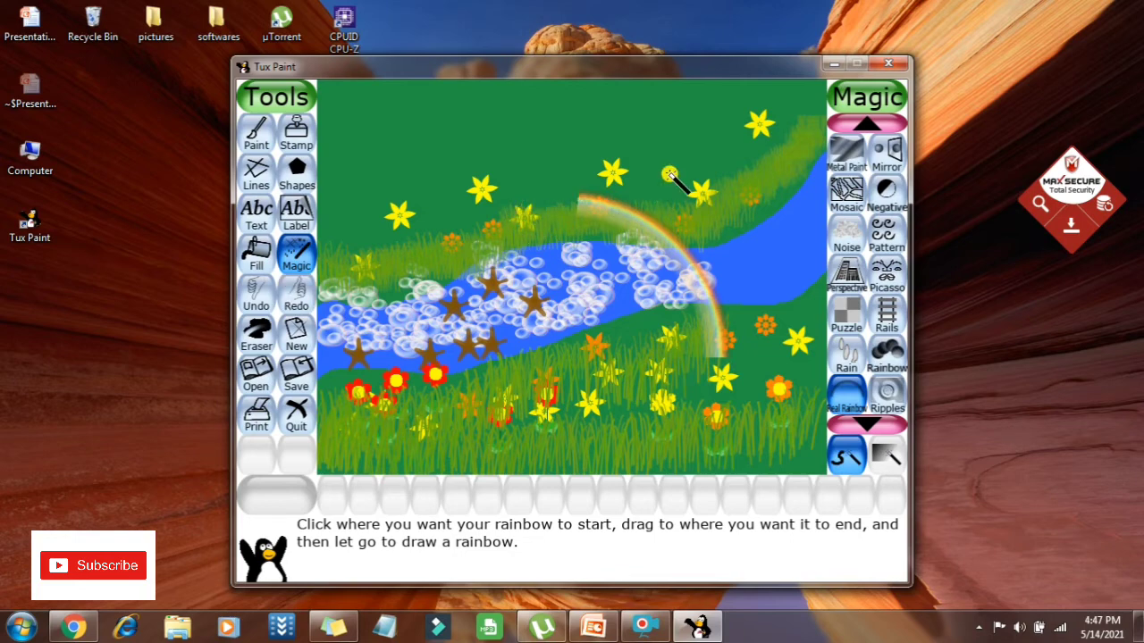
- Texture the green area above the river and a small patch of the lower left bank with the Noise magic effect
scroll(868, 387, down, 2)
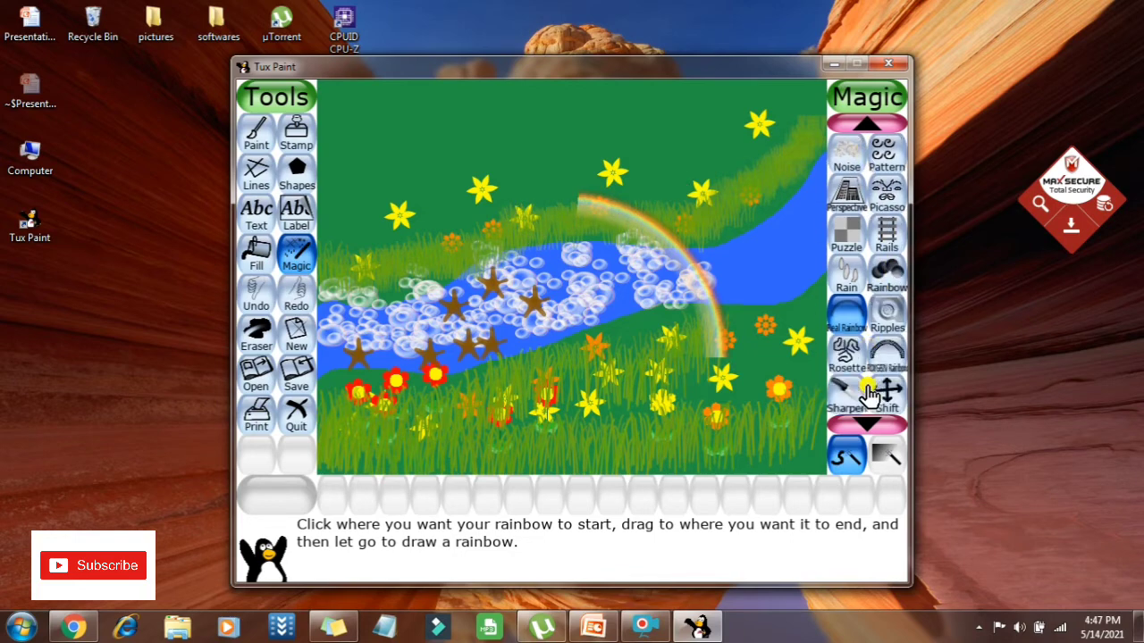
scroll(882, 355, down, 1)
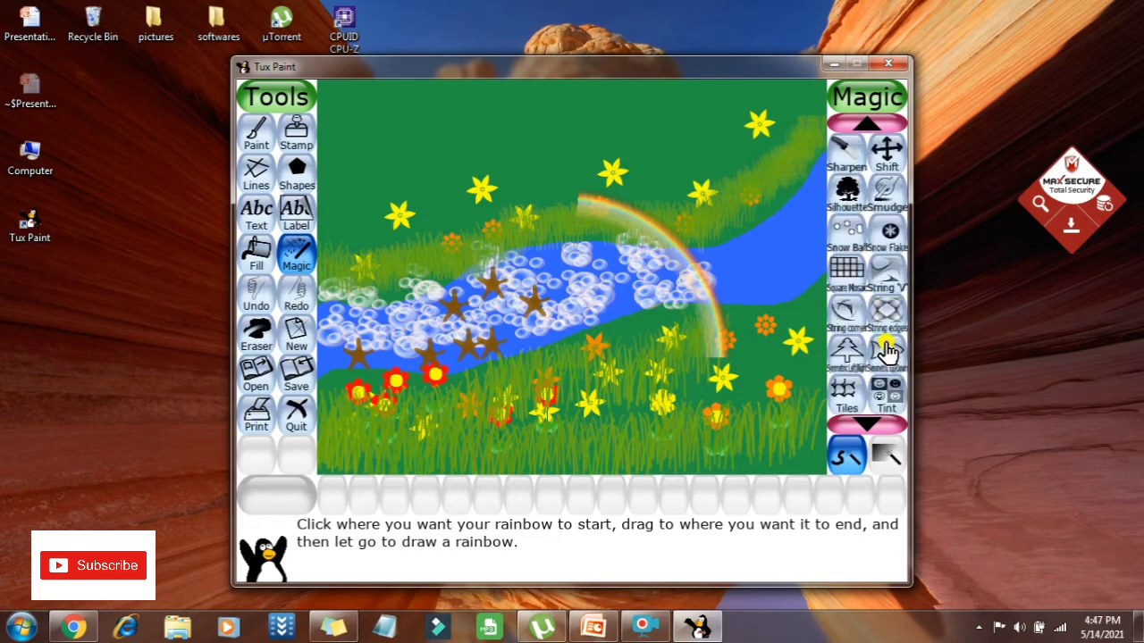
scroll(885, 353, up, 3)
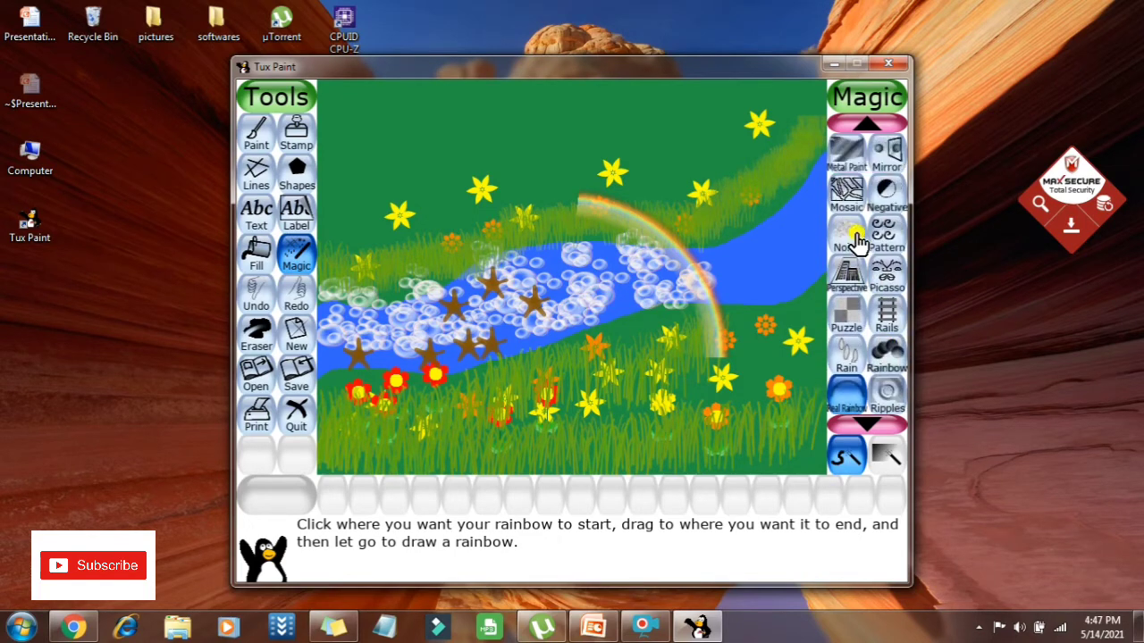
click(853, 240)
click(367, 427)
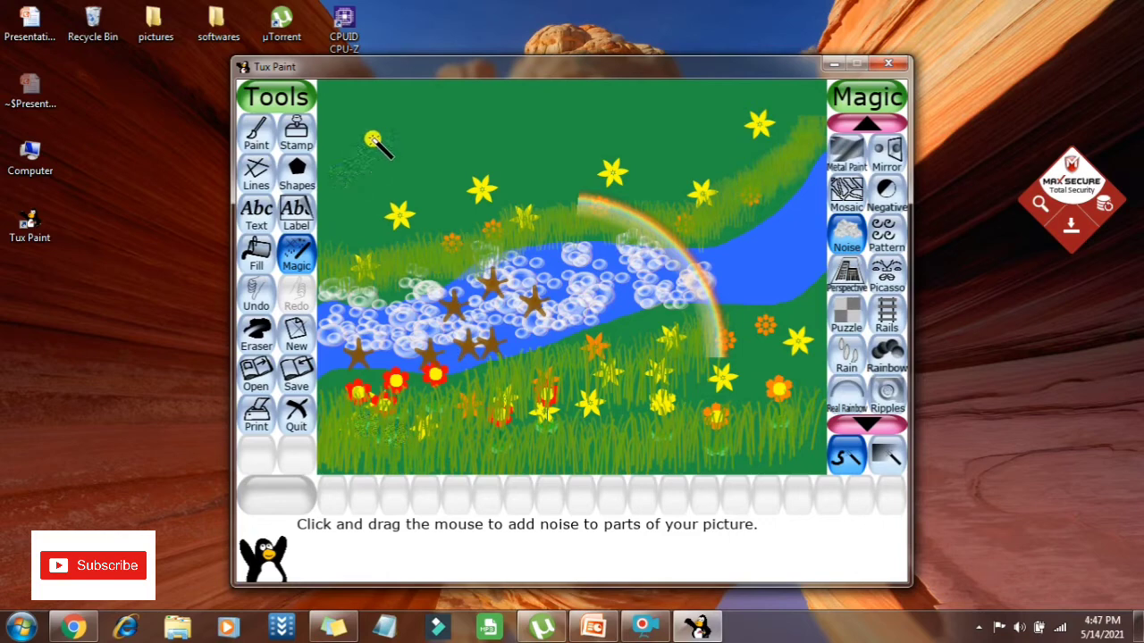
mouse_move(368, 140)
mouse_down()
mouse_move(334, 126)
mouse_move(336, 97)
mouse_move(587, 101)
mouse_move(704, 88)
mouse_up()
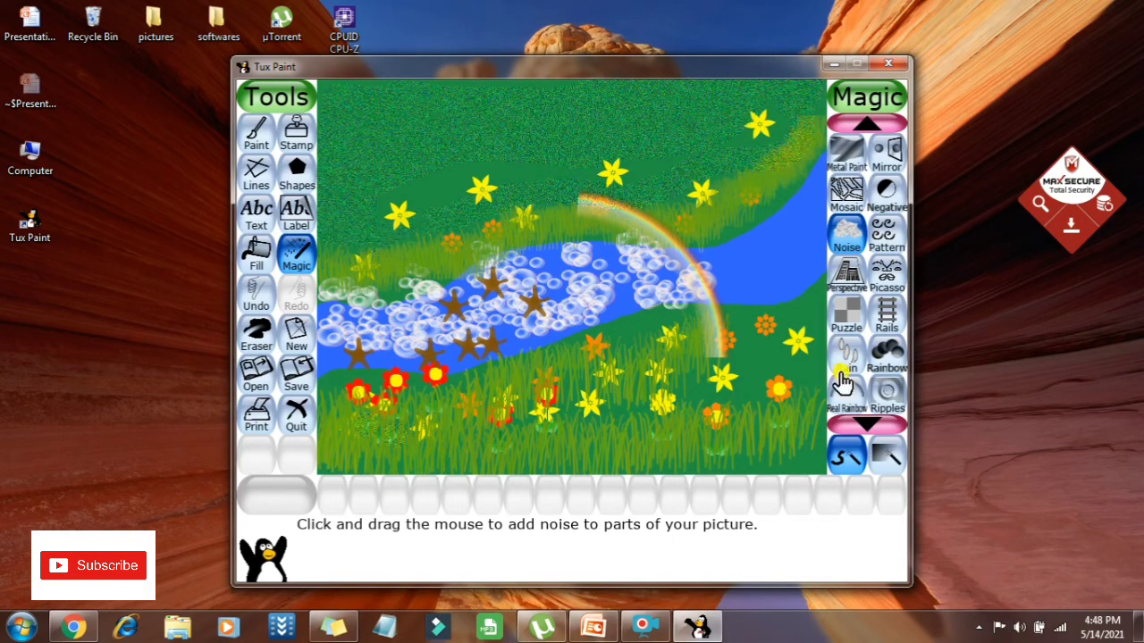
scroll(843, 380, down, 7)
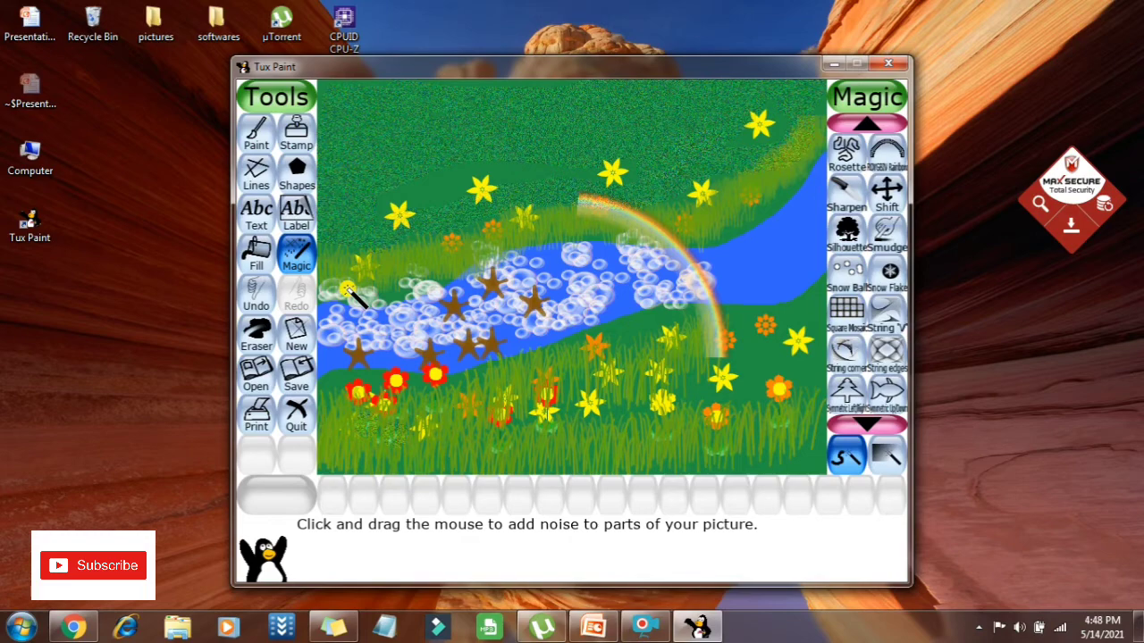
- Start a new drawing with a plain white background
click(298, 335)
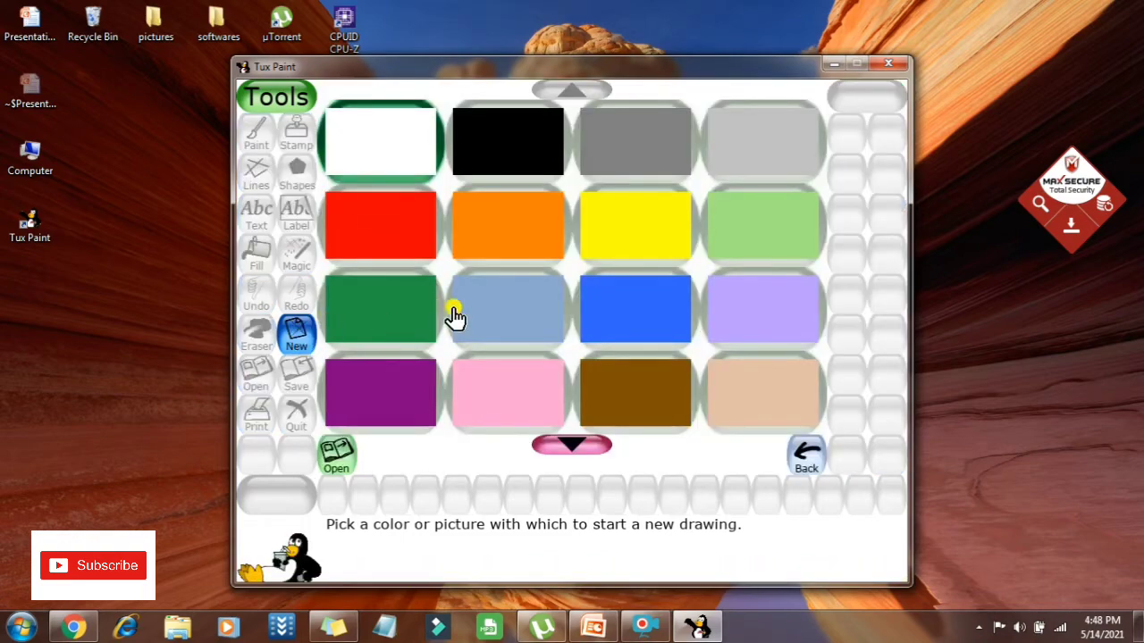
click(637, 293)
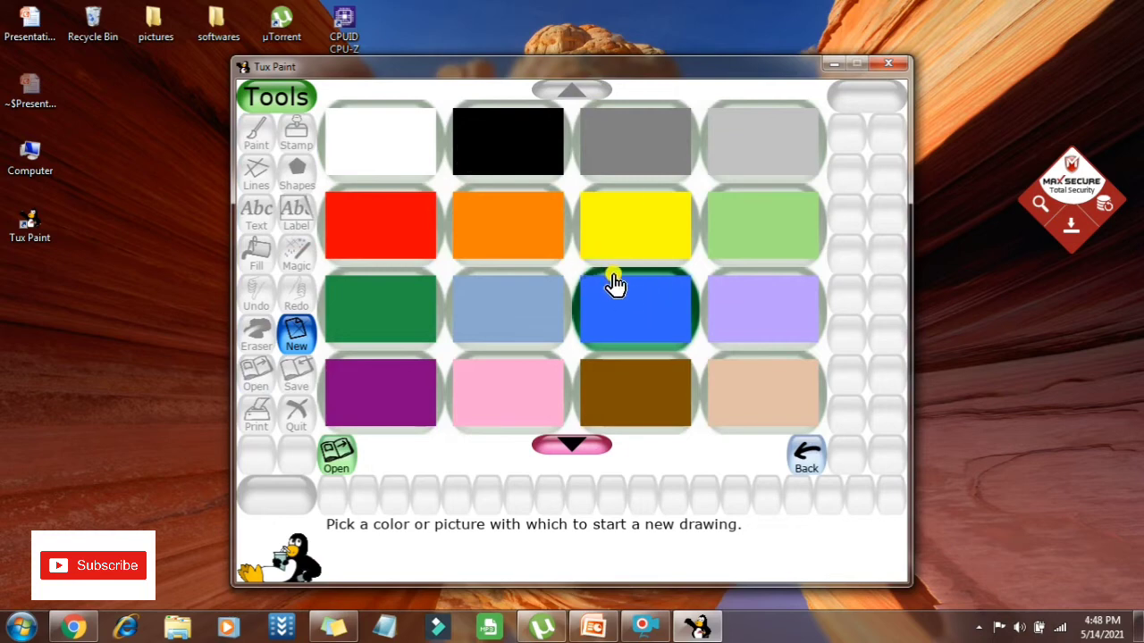
click(394, 145)
click(408, 328)
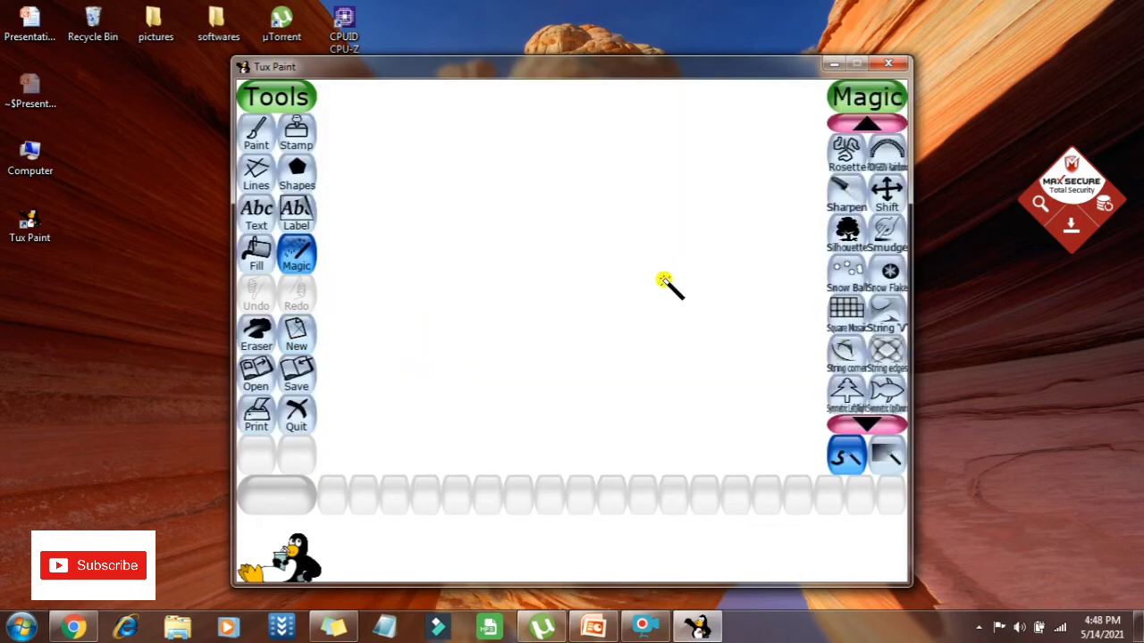
- Draw a filled yellow circle and a filled blue circle overlapping its side with the Shapes tool
click(311, 175)
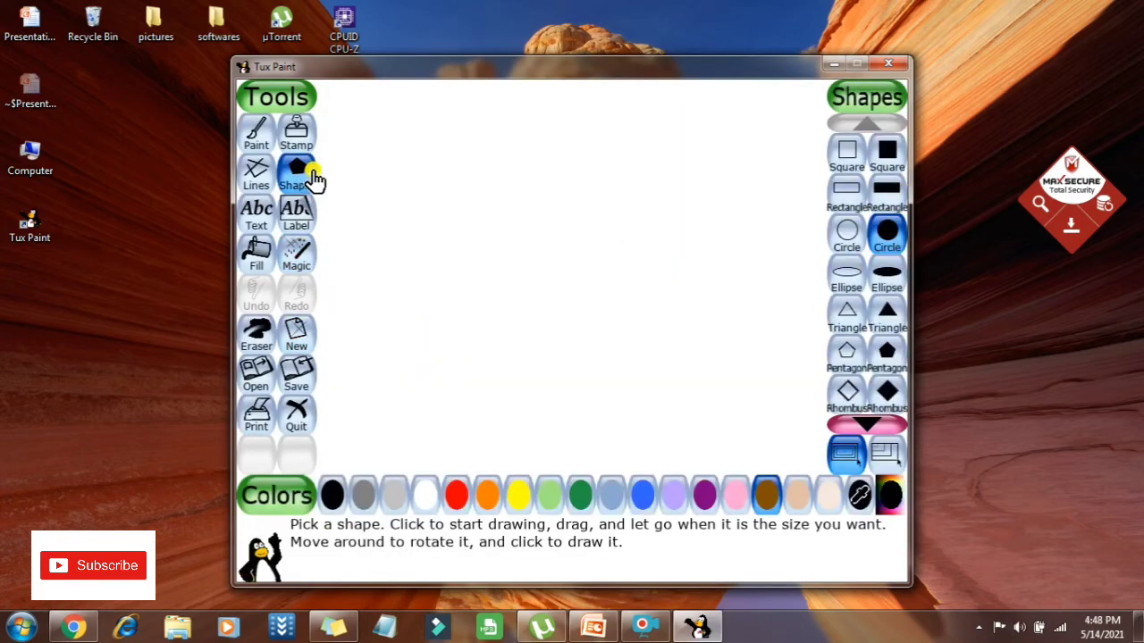
click(885, 228)
click(518, 496)
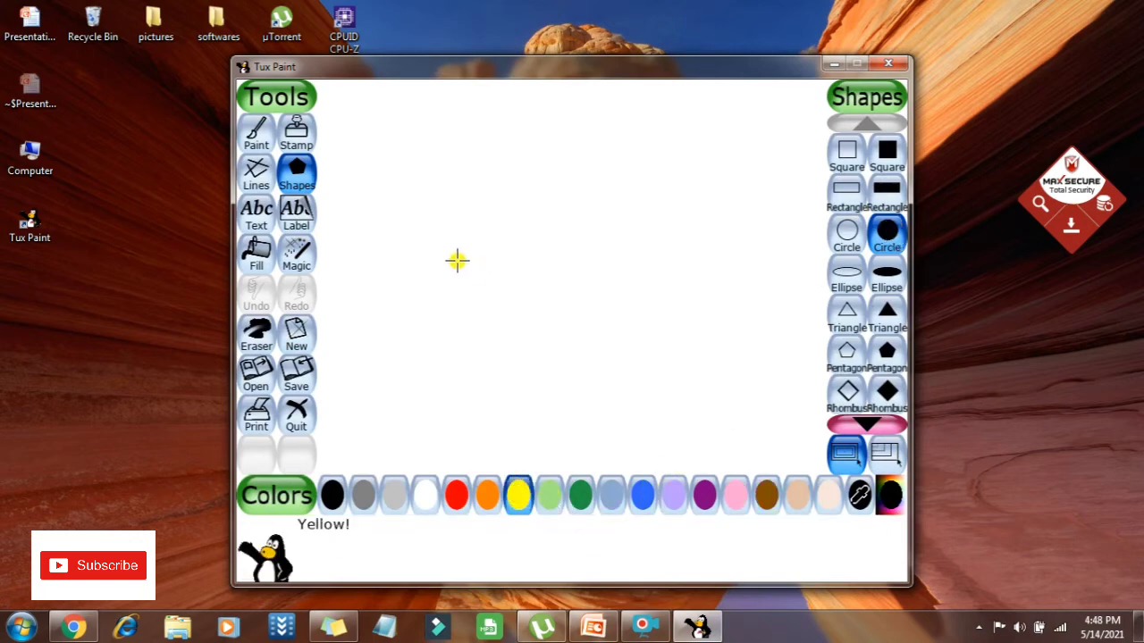
drag(429, 229, 493, 314)
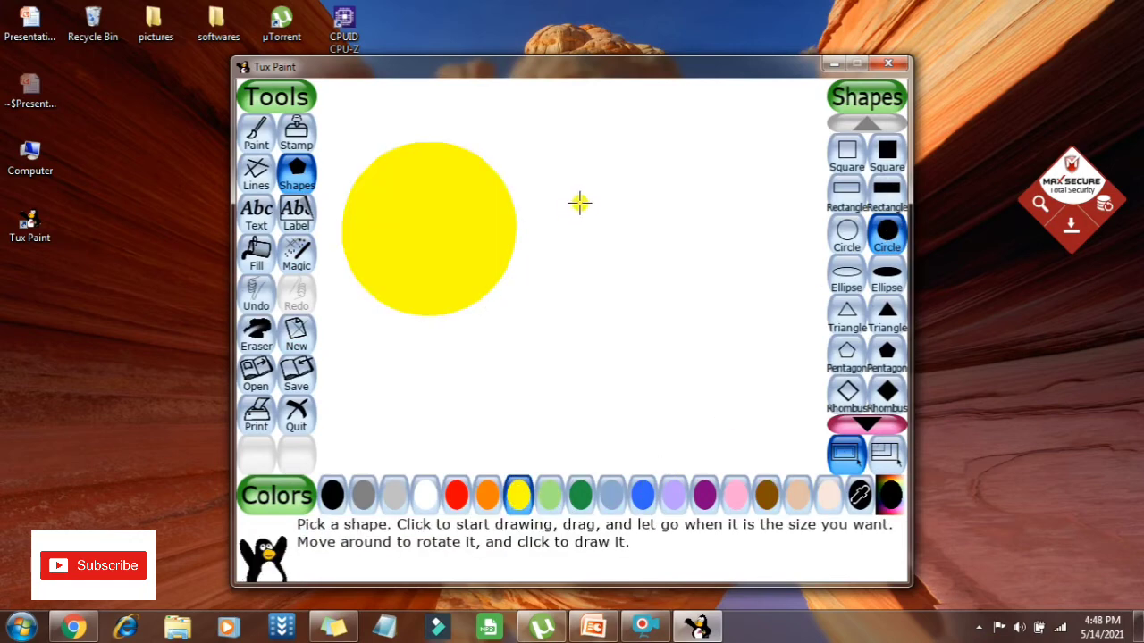
click(643, 496)
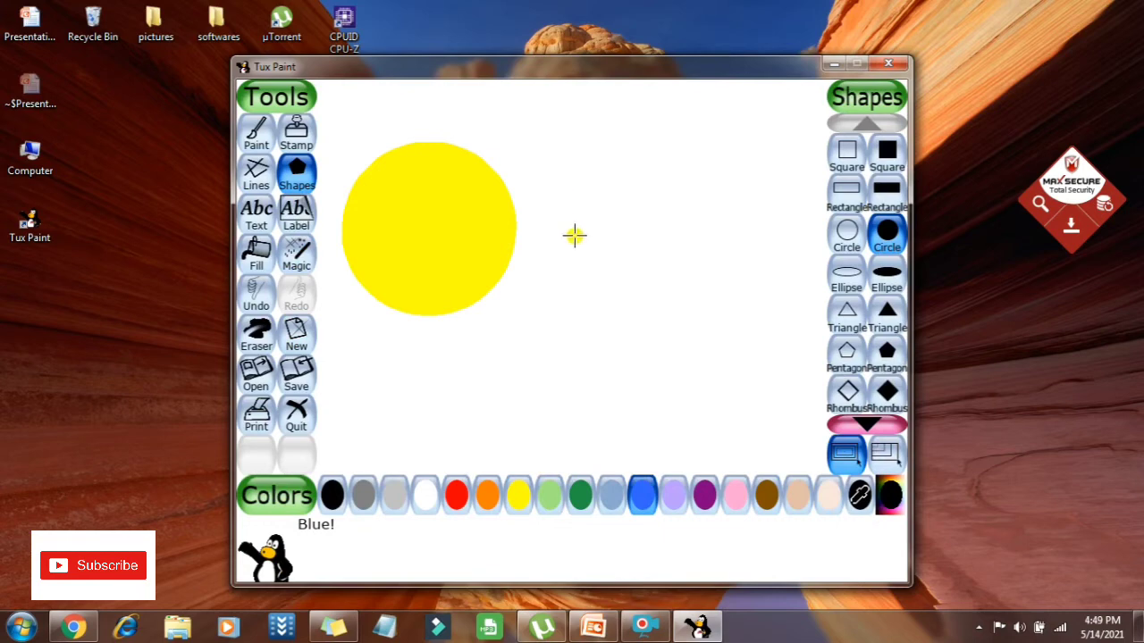
drag(577, 219, 626, 310)
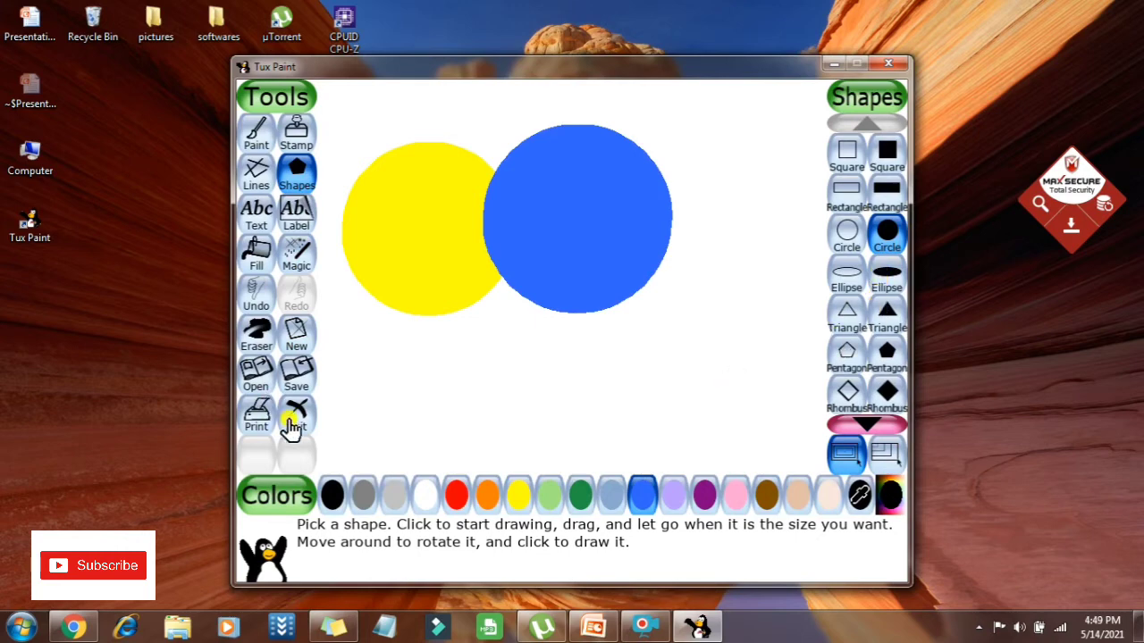
- Smear the edges of the yellow and blue circles and blend their overlap with the Smudge magic effect
scroll(871, 383, down, 2)
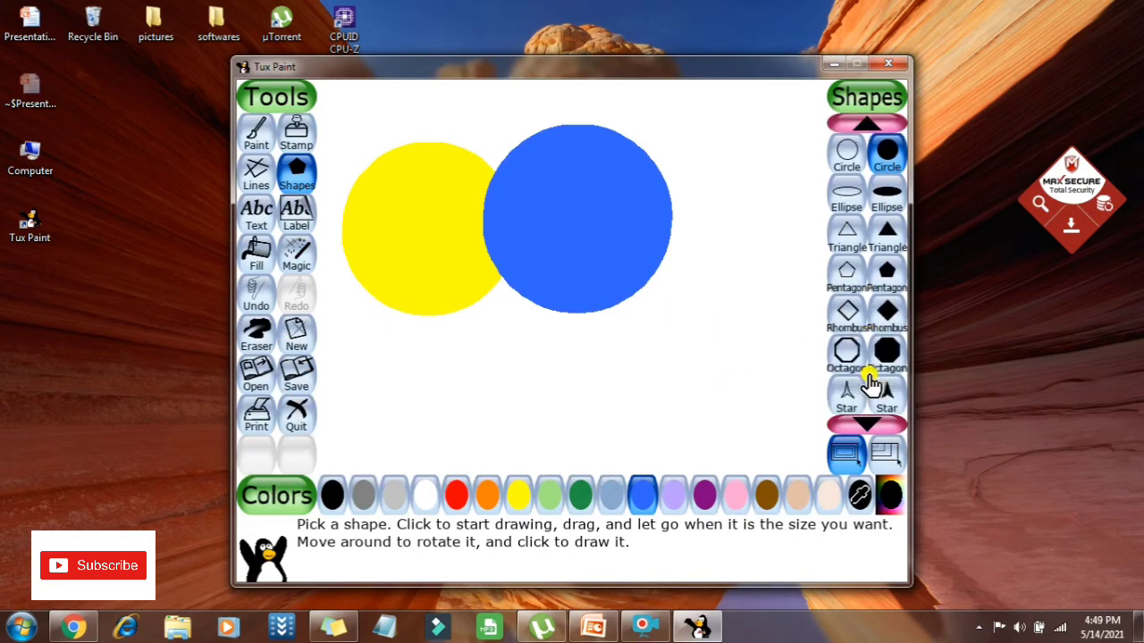
click(296, 256)
scroll(868, 344, down, 2)
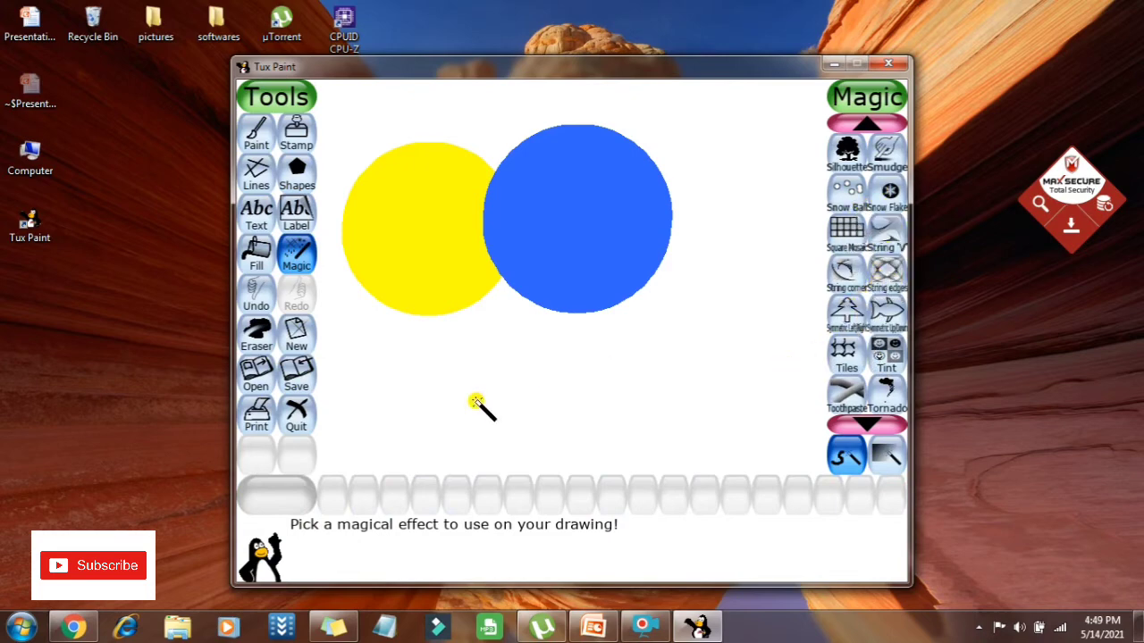
scroll(835, 329, down, 1)
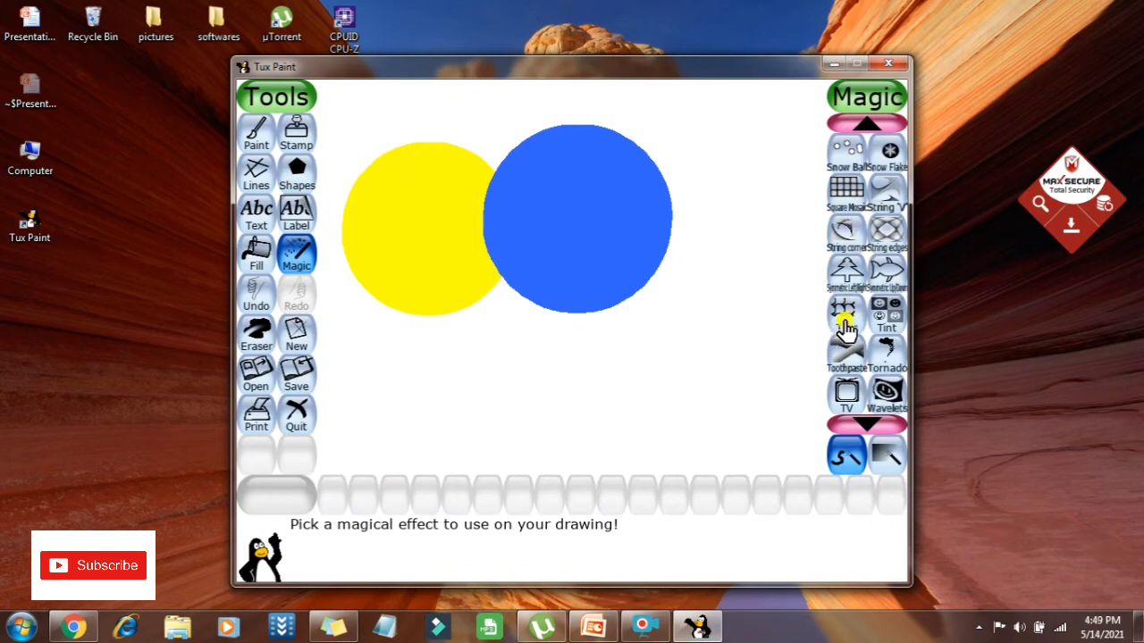
scroll(844, 329, up, 1)
click(887, 151)
mouse_move(487, 170)
mouse_down()
mouse_move(460, 319)
mouse_move(554, 304)
mouse_move(546, 222)
mouse_move(639, 136)
mouse_move(470, 158)
mouse_move(493, 259)
mouse_move(401, 322)
mouse_move(528, 224)
mouse_move(378, 242)
mouse_move(421, 327)
mouse_move(469, 314)
mouse_up()
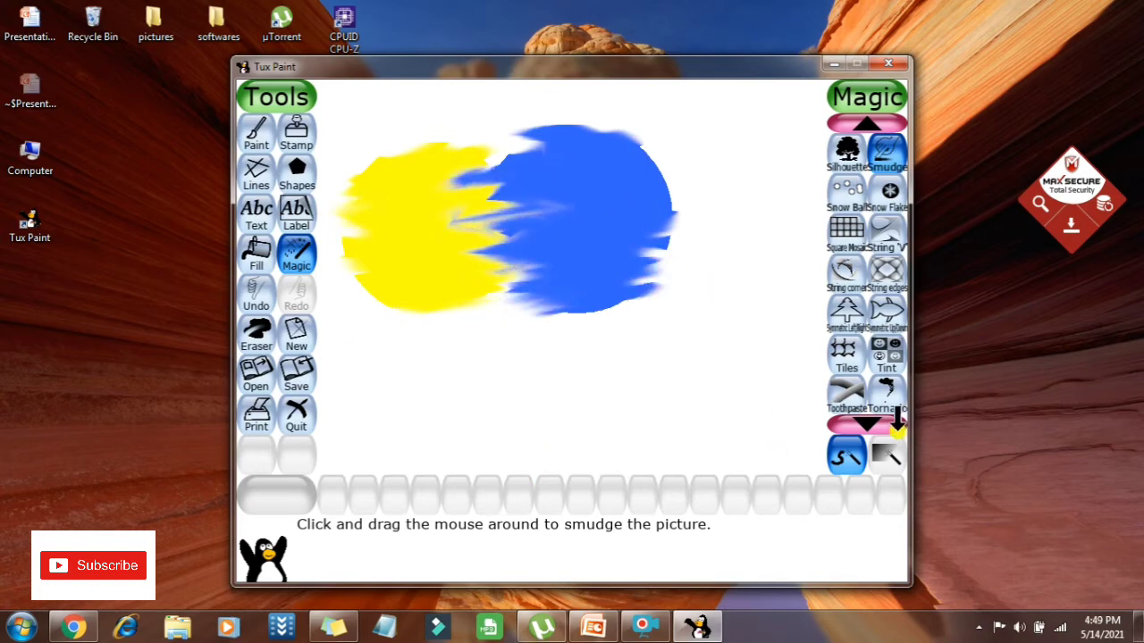
- Start a new drawing with a plain blue background without saving the current picture
click(302, 333)
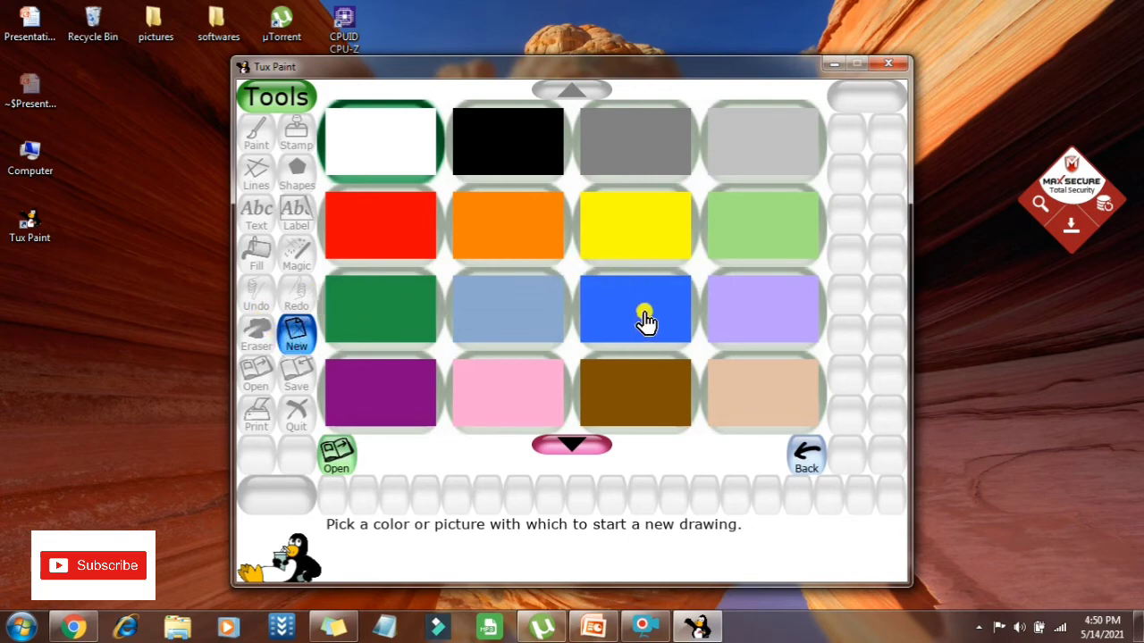
click(652, 626)
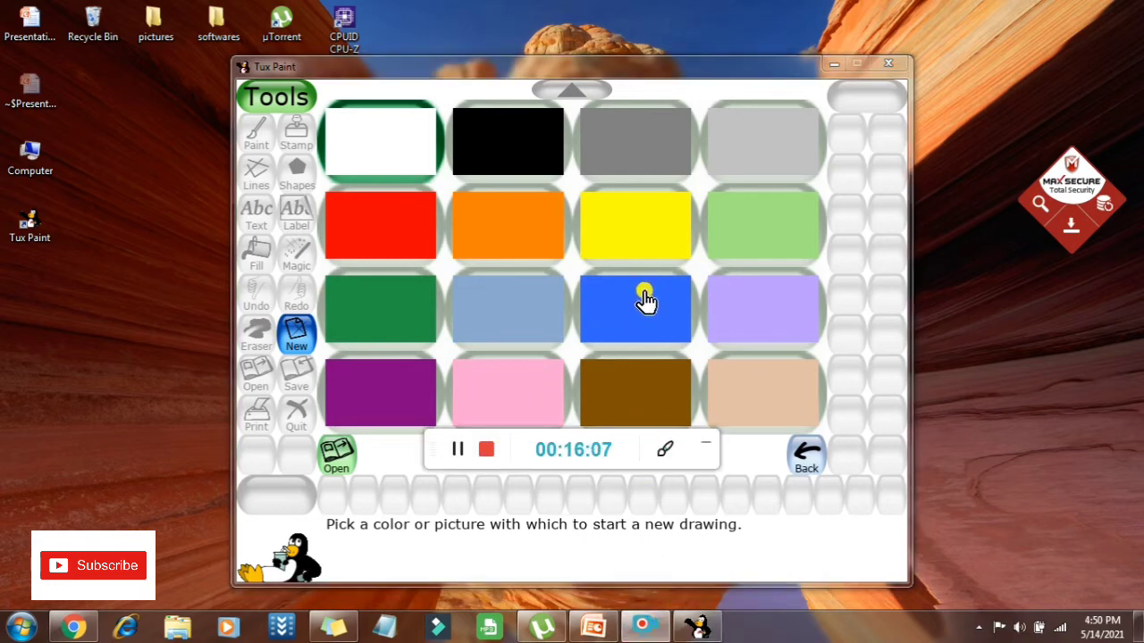
click(645, 301)
click(645, 301)
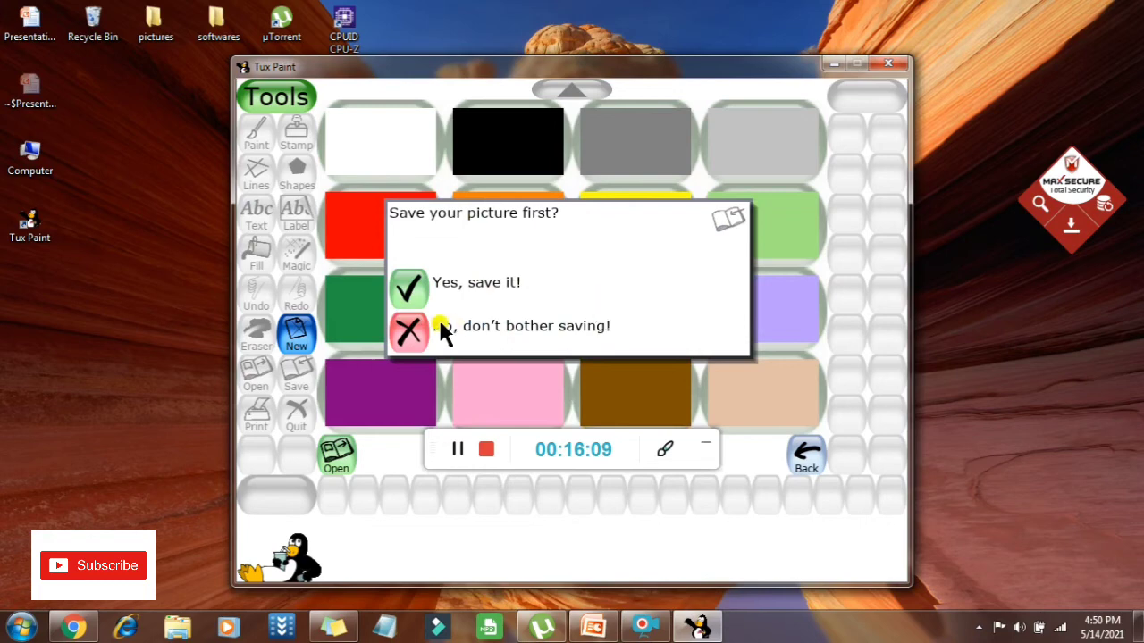
click(404, 327)
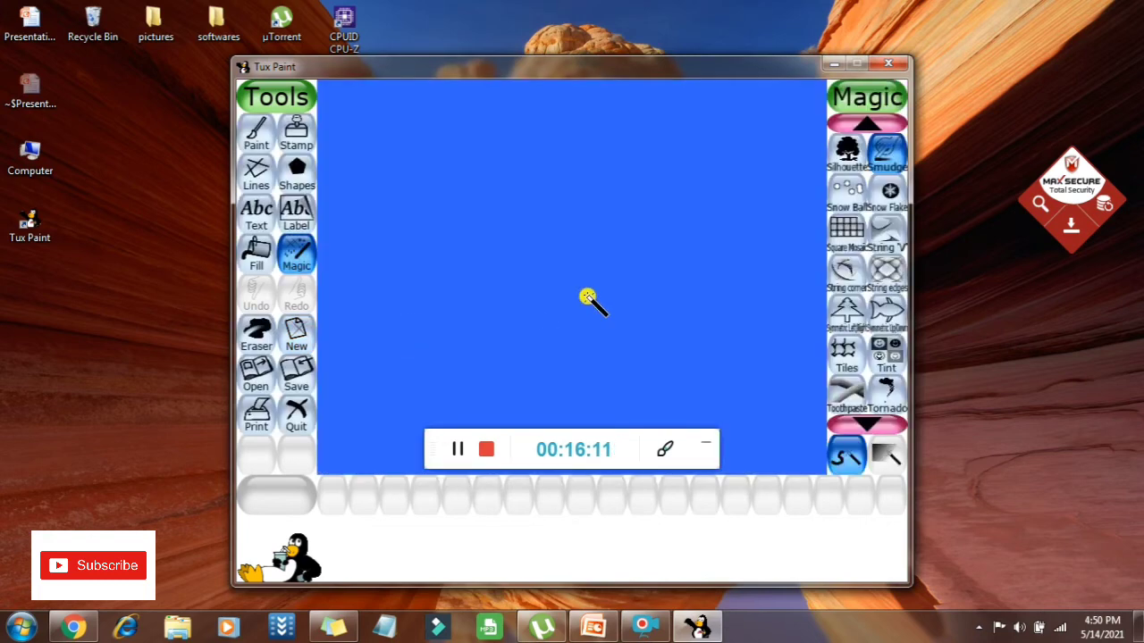
click(705, 444)
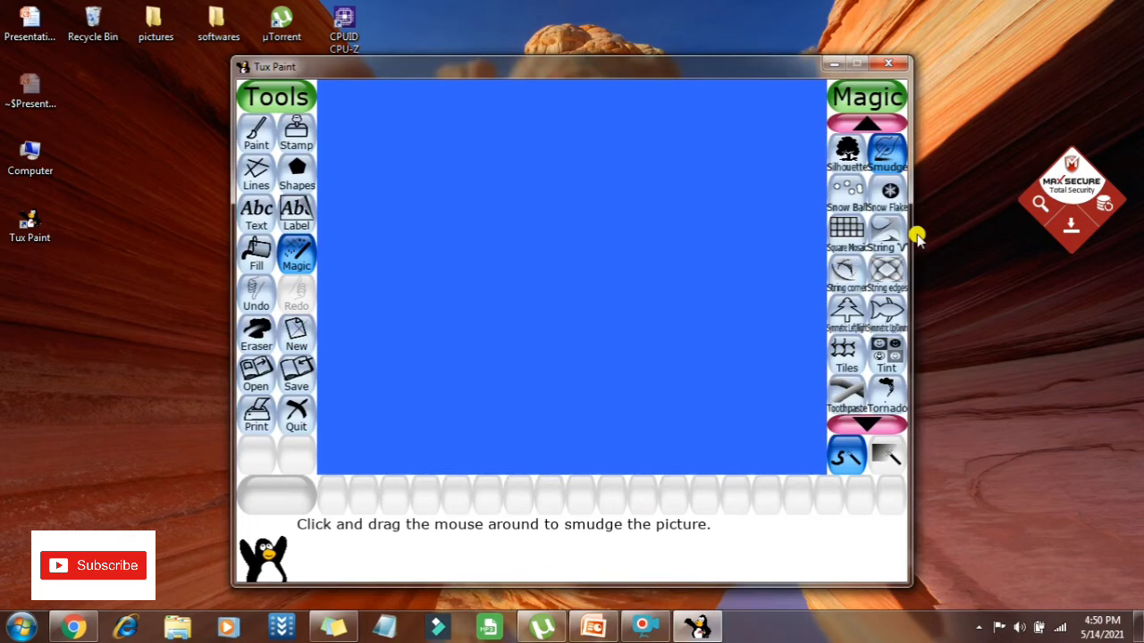
- Paint a thick white curving stroke across the full width of the blue canvas
click(254, 147)
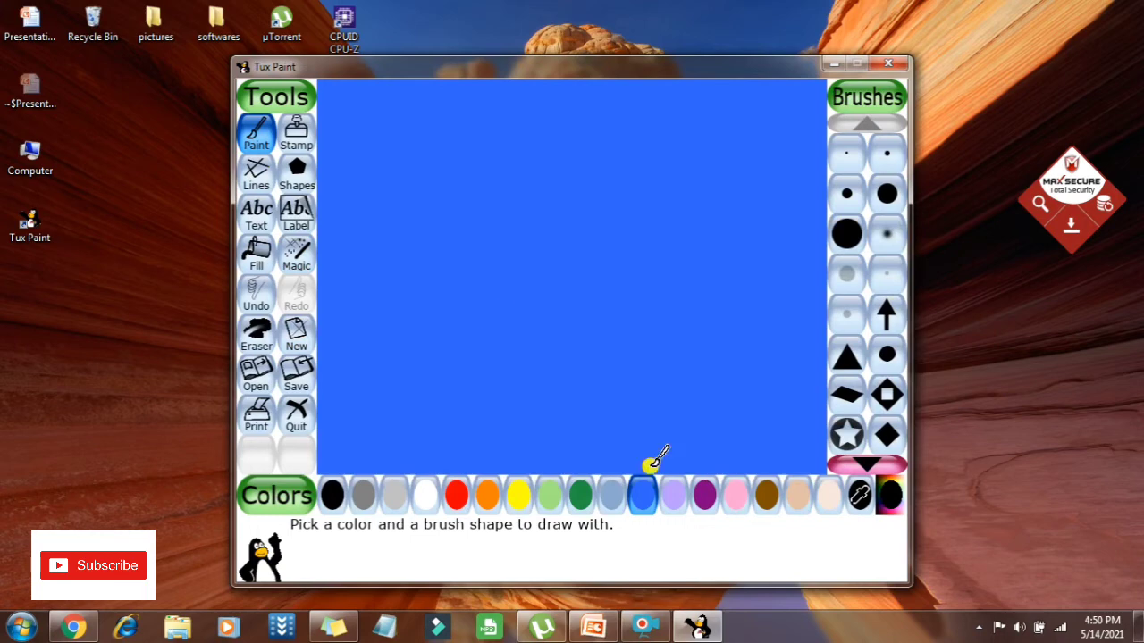
click(651, 631)
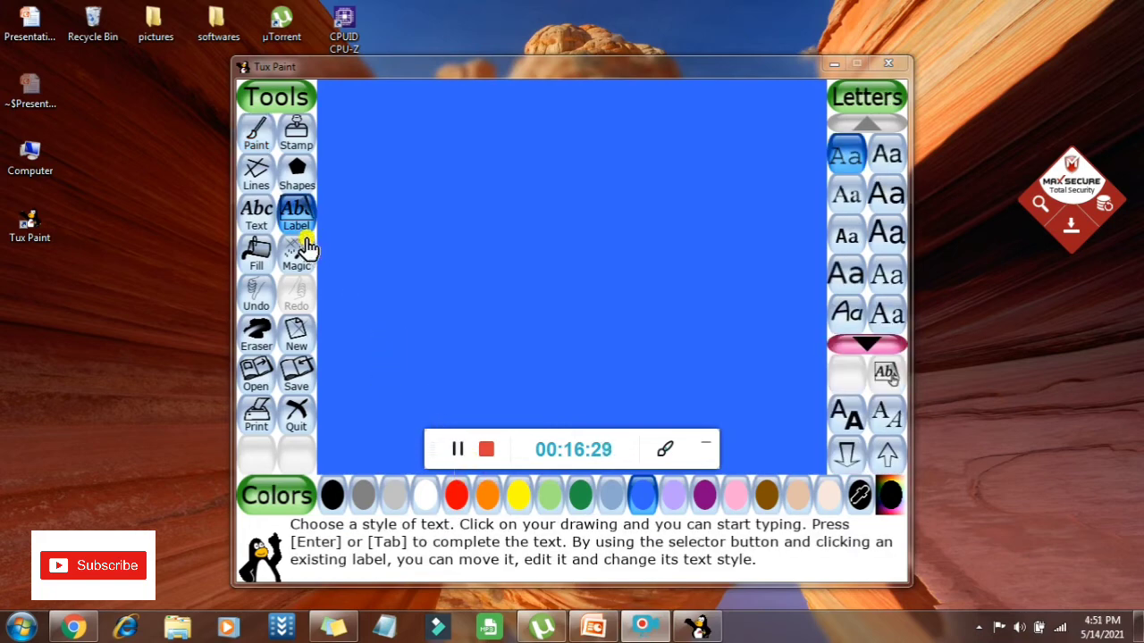
click(258, 136)
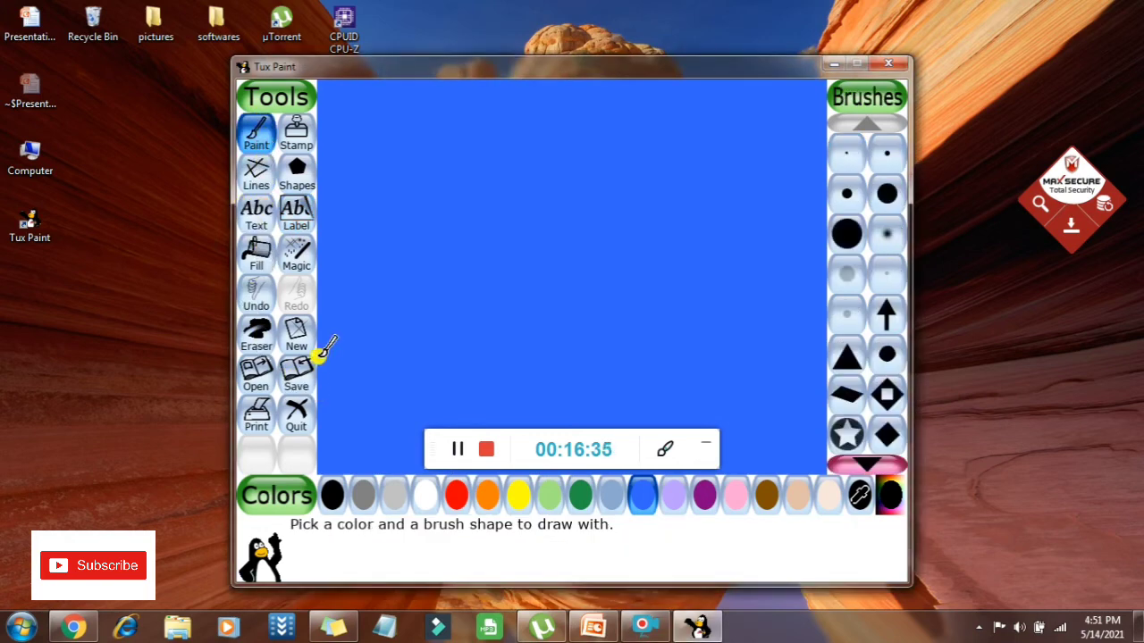
click(422, 498)
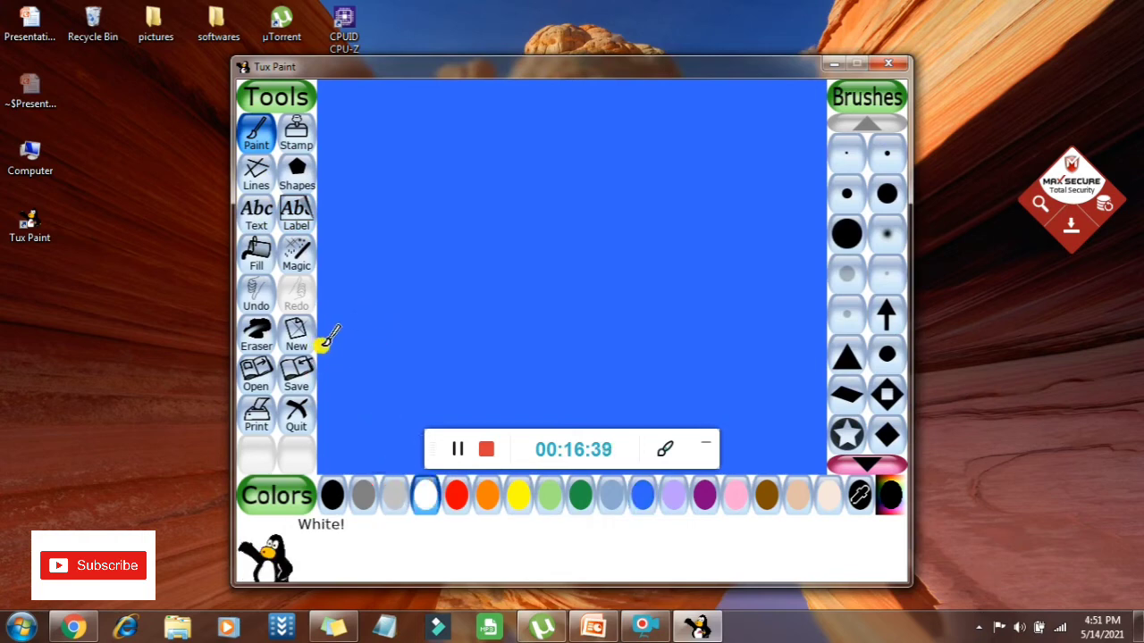
mouse_move(329, 335)
mouse_down()
mouse_move(378, 314)
mouse_move(474, 365)
mouse_move(511, 352)
mouse_move(533, 285)
mouse_move(561, 275)
mouse_move(665, 289)
mouse_move(688, 311)
mouse_move(744, 306)
mouse_move(792, 234)
mouse_move(849, 227)
mouse_up()
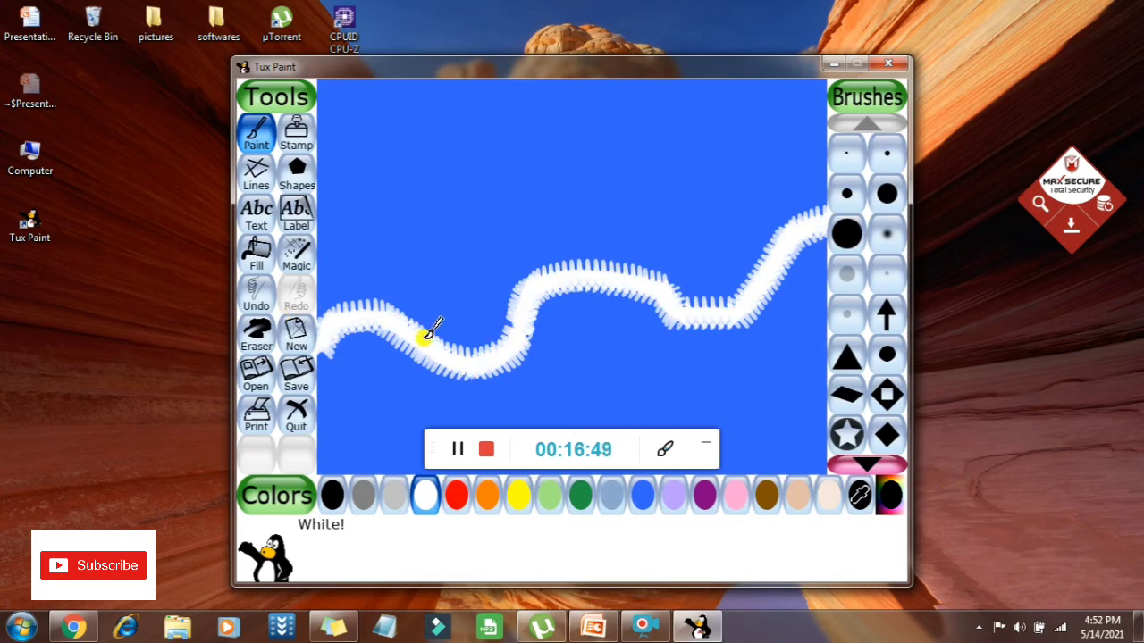
- Distort the white stroke horizontally with the Waves magic effect, then undo the changes back to the plain blue canvas
click(298, 257)
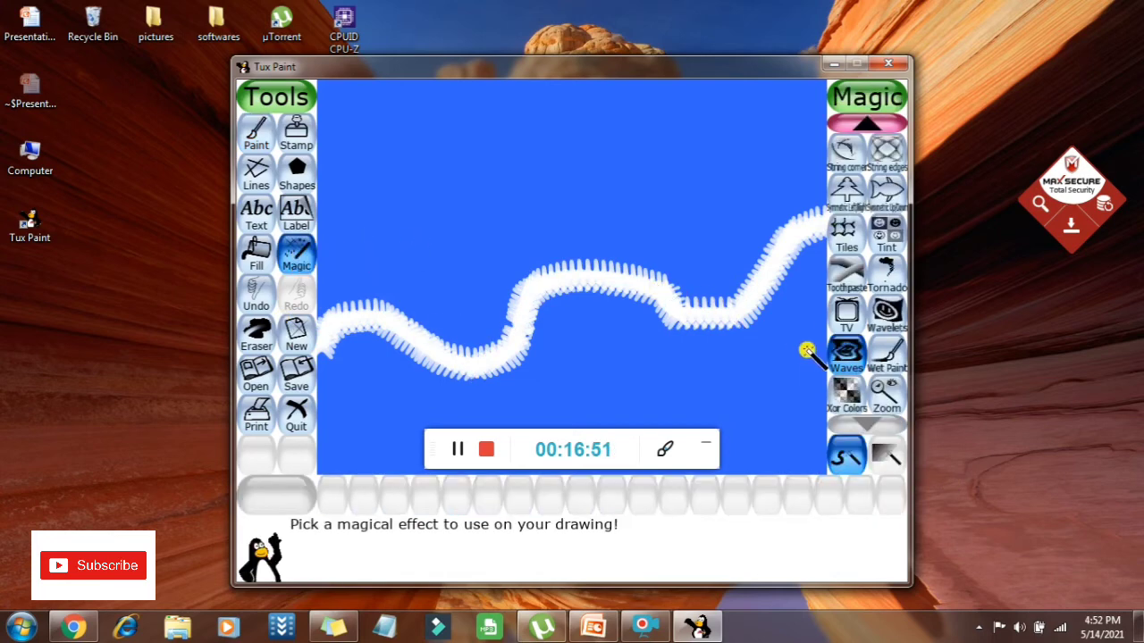
click(844, 355)
click(398, 319)
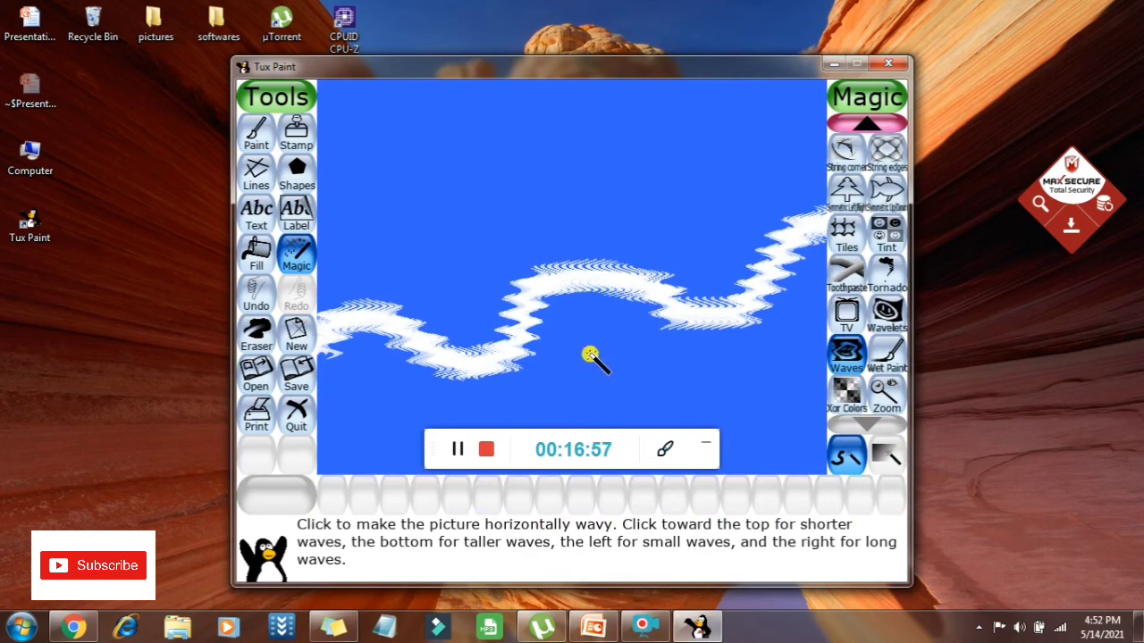
click(432, 348)
mouse_move(442, 349)
mouse_down()
mouse_move(467, 334)
mouse_move(388, 327)
mouse_up()
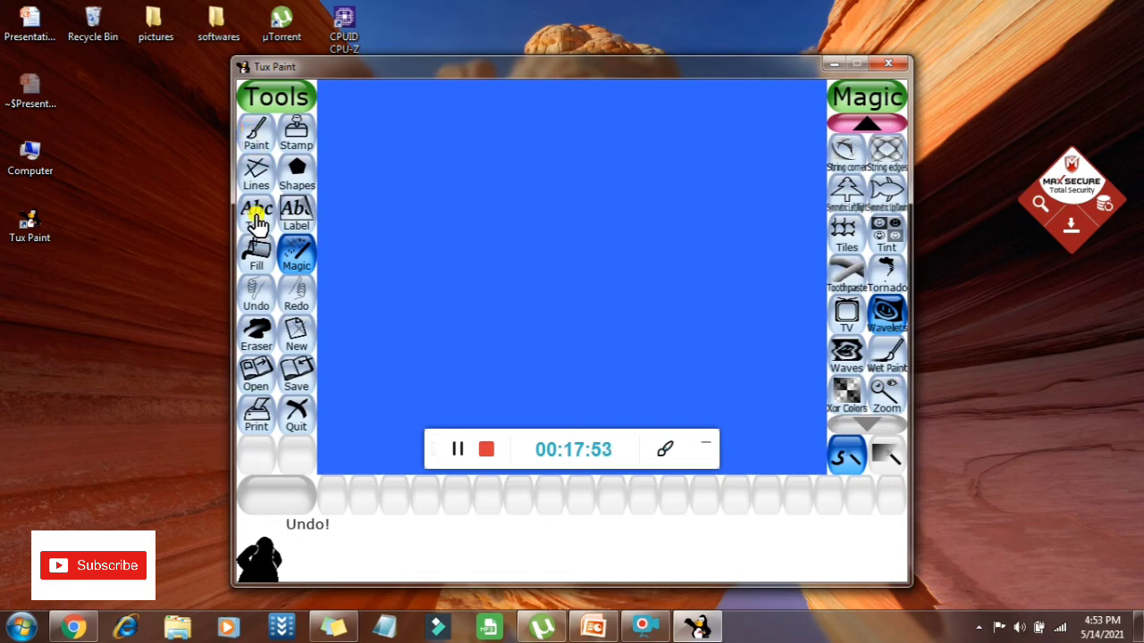
- Paint a white line across the blue canvas with a small round brush and make it vertically wavy with the Wavelets effect
click(257, 138)
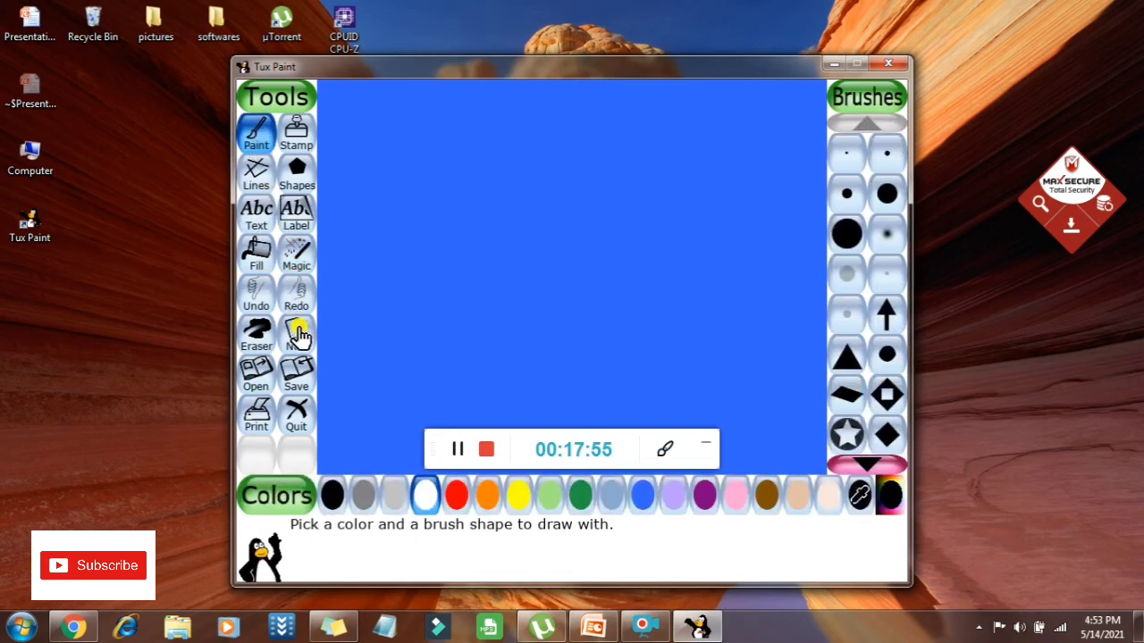
click(846, 191)
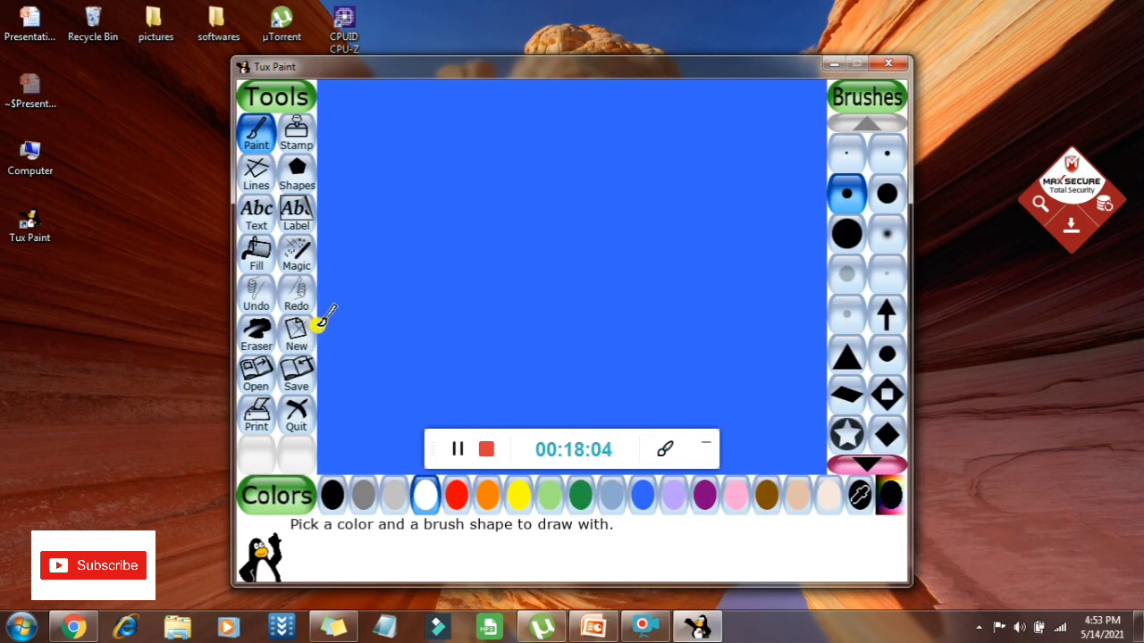
mouse_move(320, 324)
mouse_down()
mouse_move(345, 307)
mouse_move(444, 350)
mouse_move(671, 280)
mouse_move(837, 273)
mouse_up()
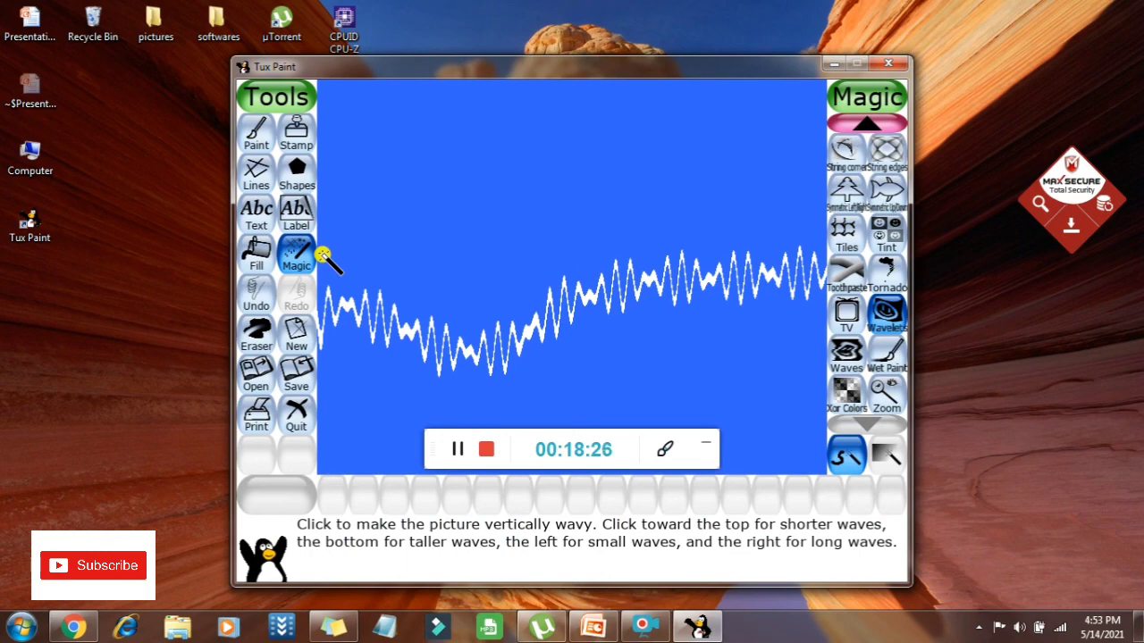
- Fill the areas above and below the wavy white line with light green and save the picture
click(261, 251)
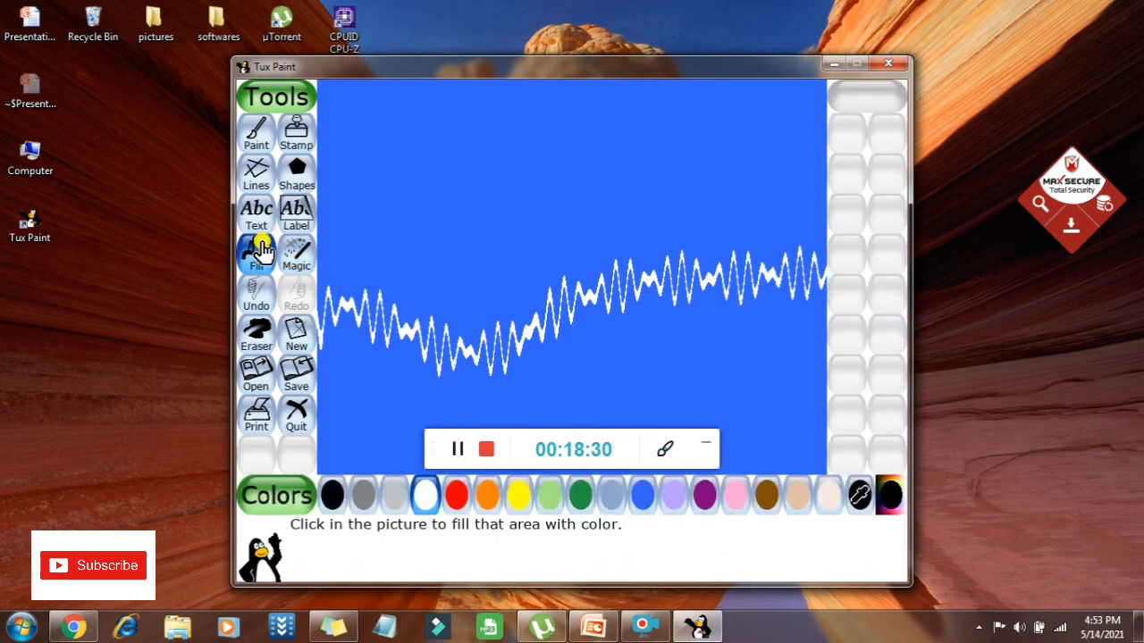
click(553, 494)
click(509, 145)
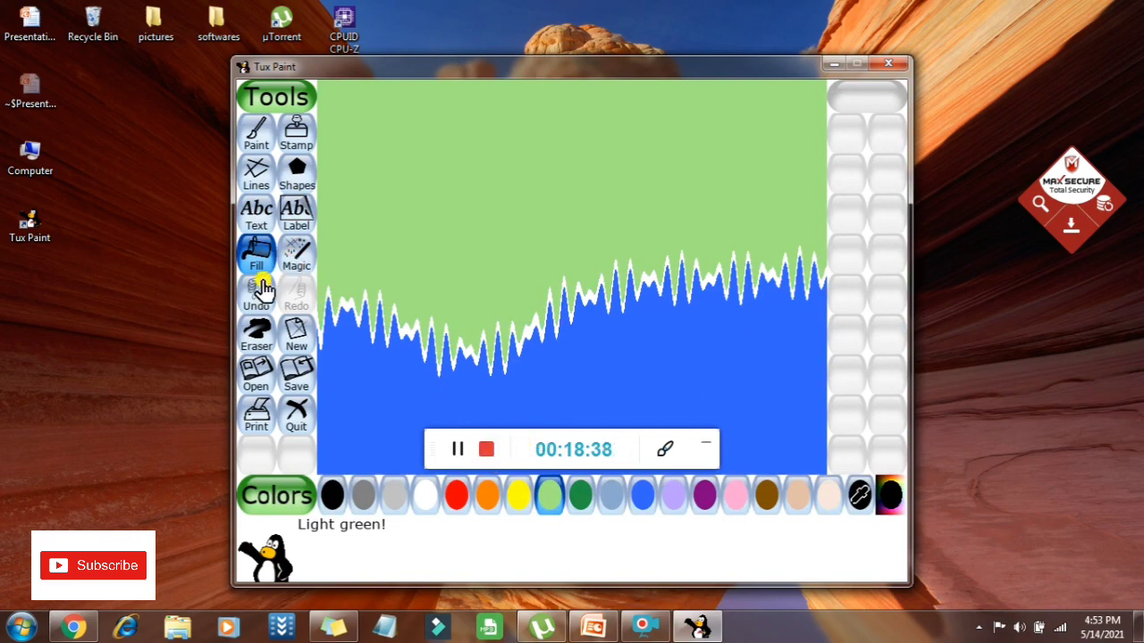
click(295, 377)
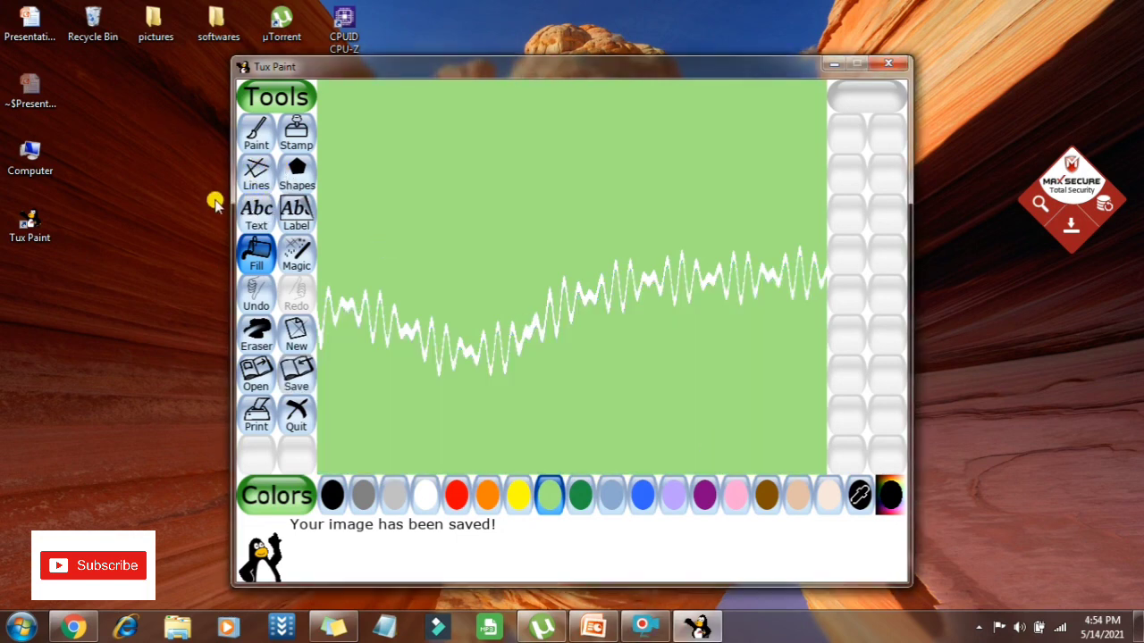
- Add the text "thank" in a sans-serif font on the green area above the wavy line
click(279, 205)
click(424, 170)
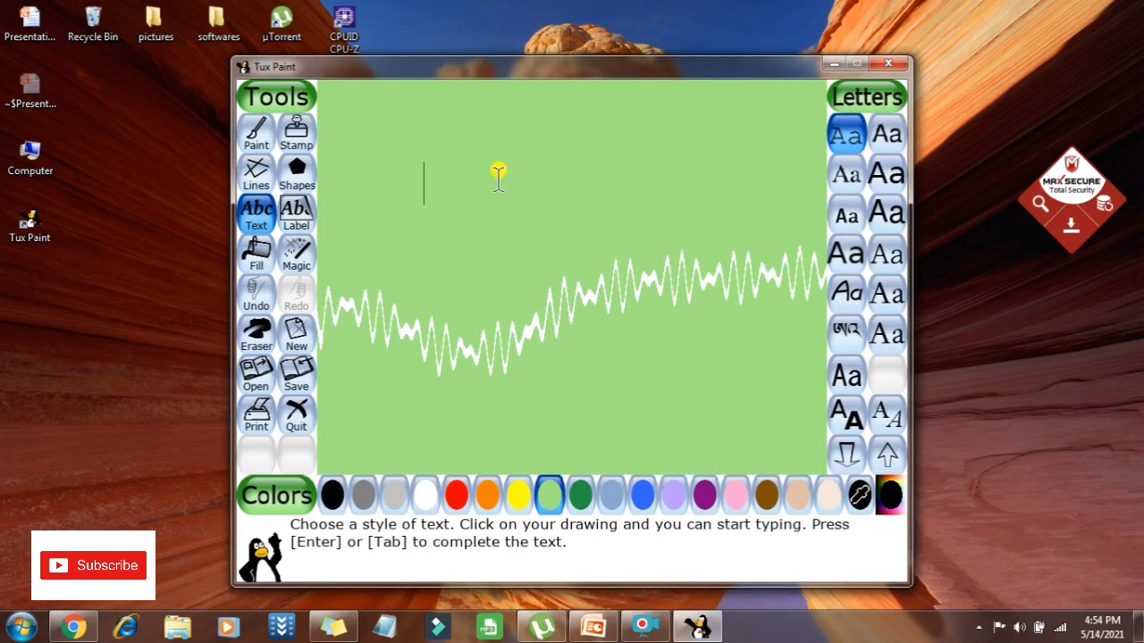
click(890, 212)
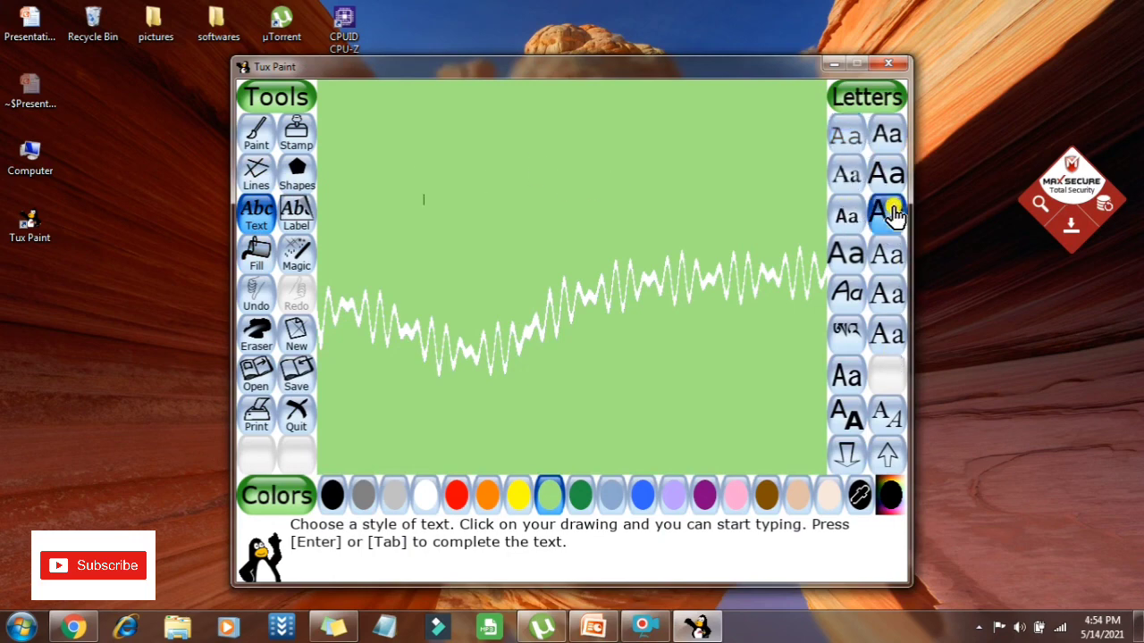
text(thank)
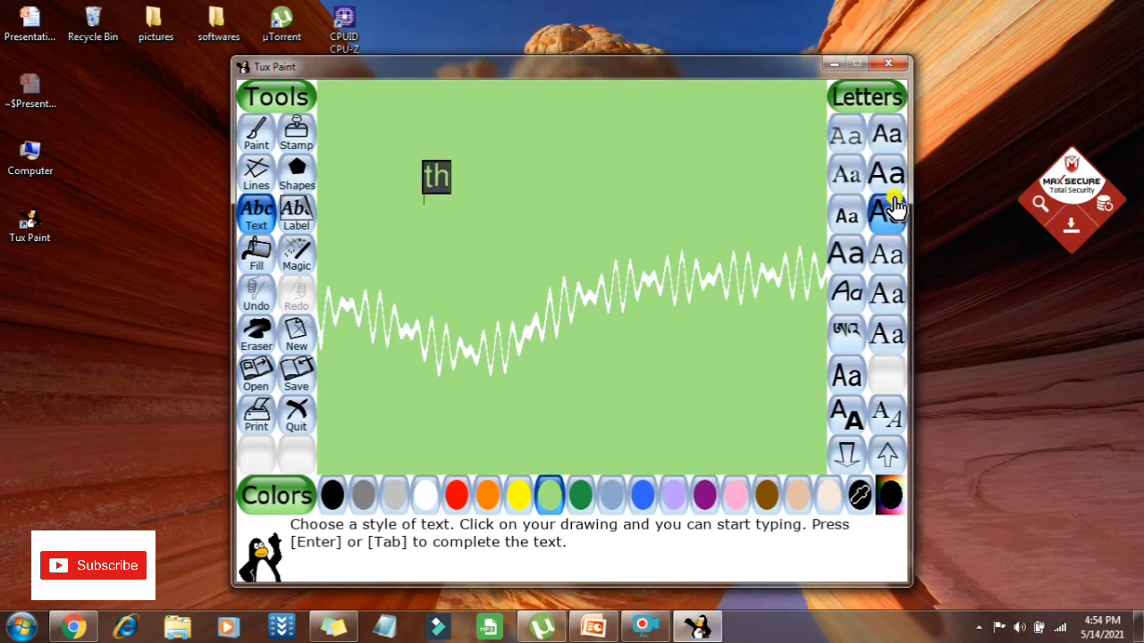